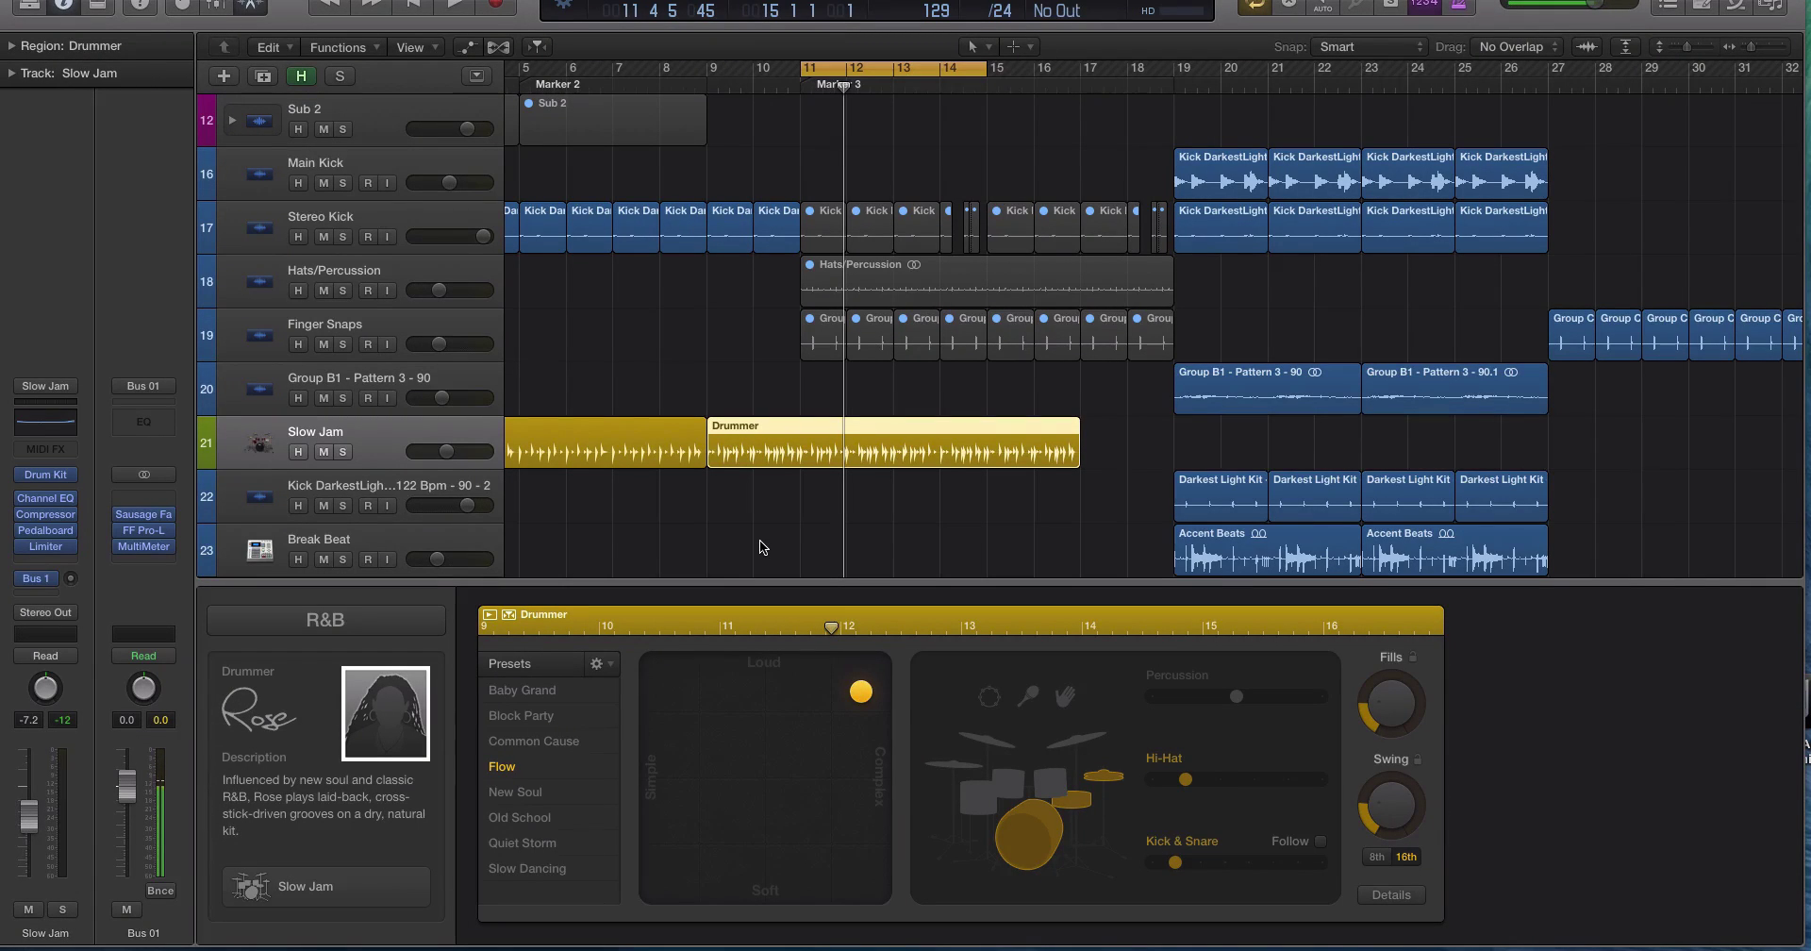
Check the Logic Pro X version information, then reselect the Slow Jam Drummer region
click(760, 539)
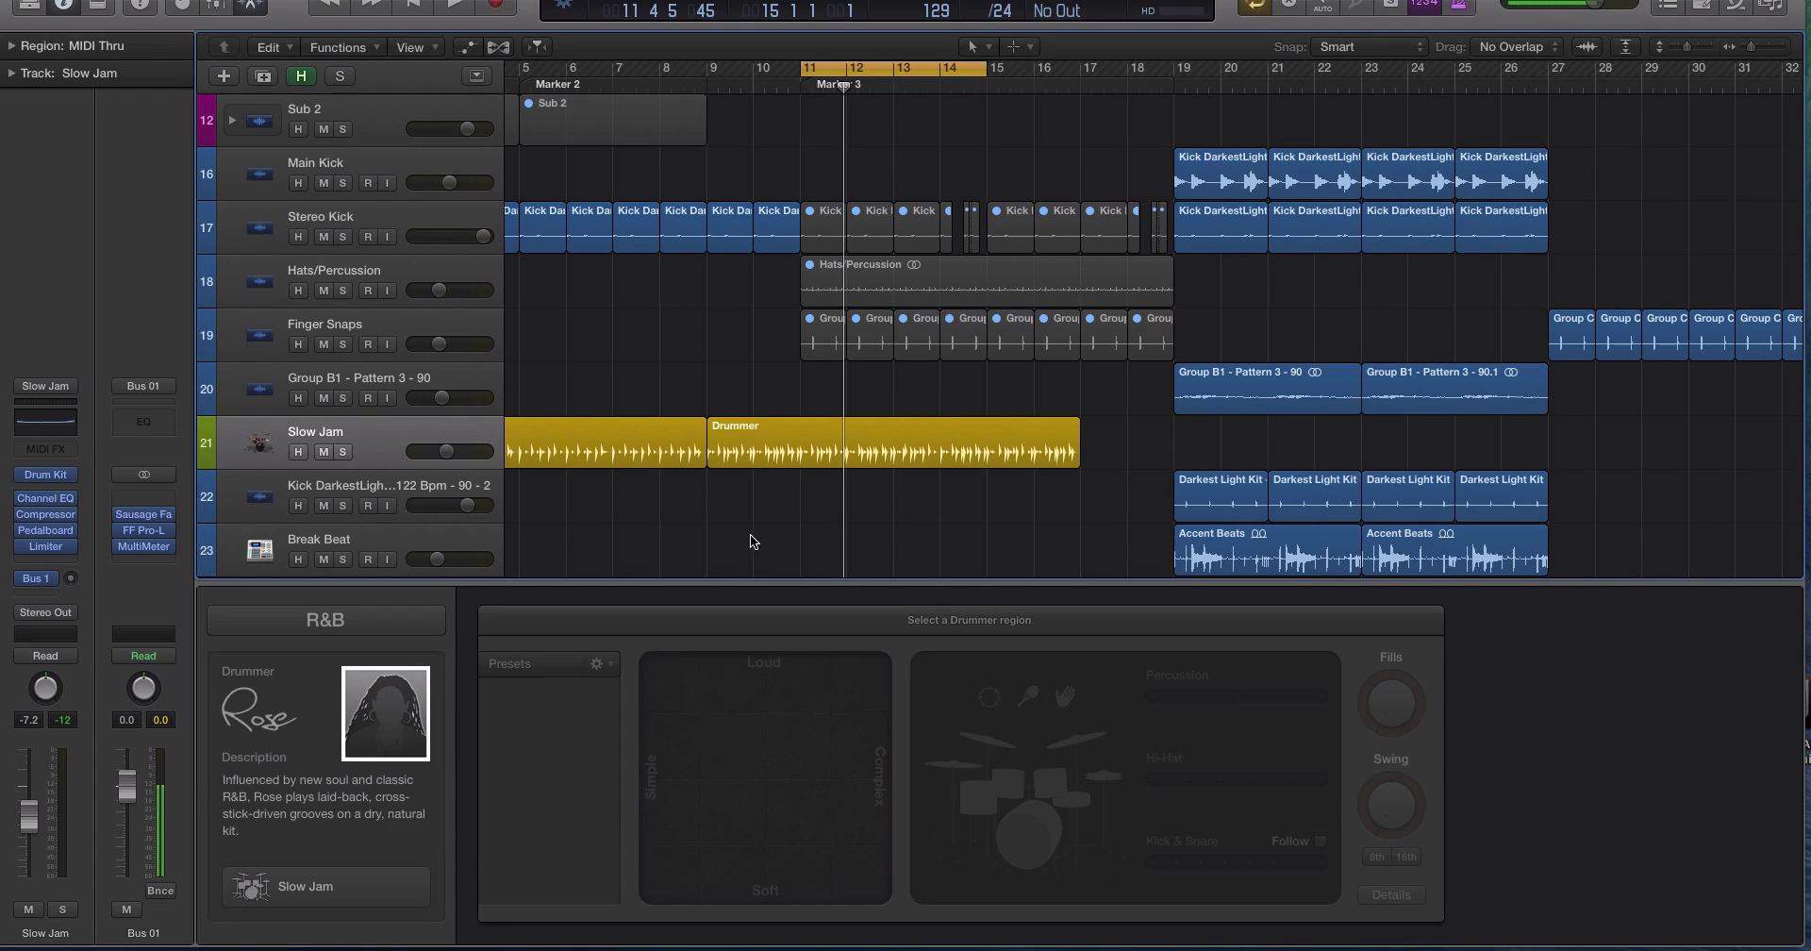
click(87, 0)
click(104, 0)
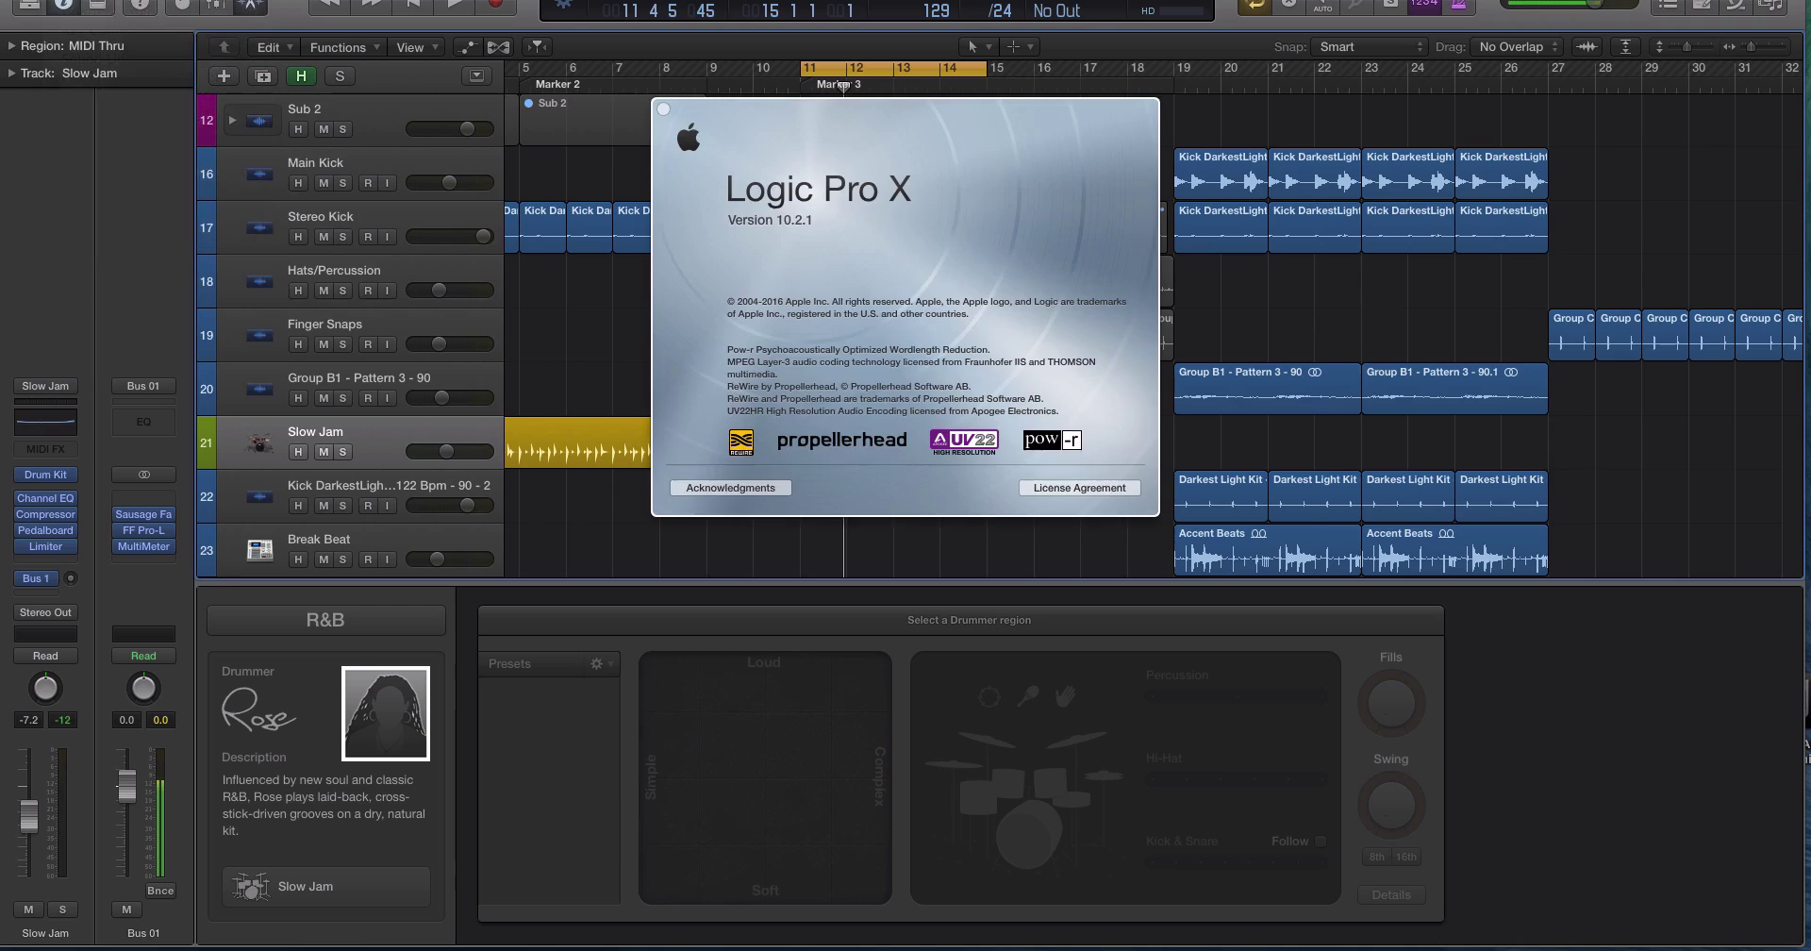
drag(860, 201, 970, 296)
click(773, 204)
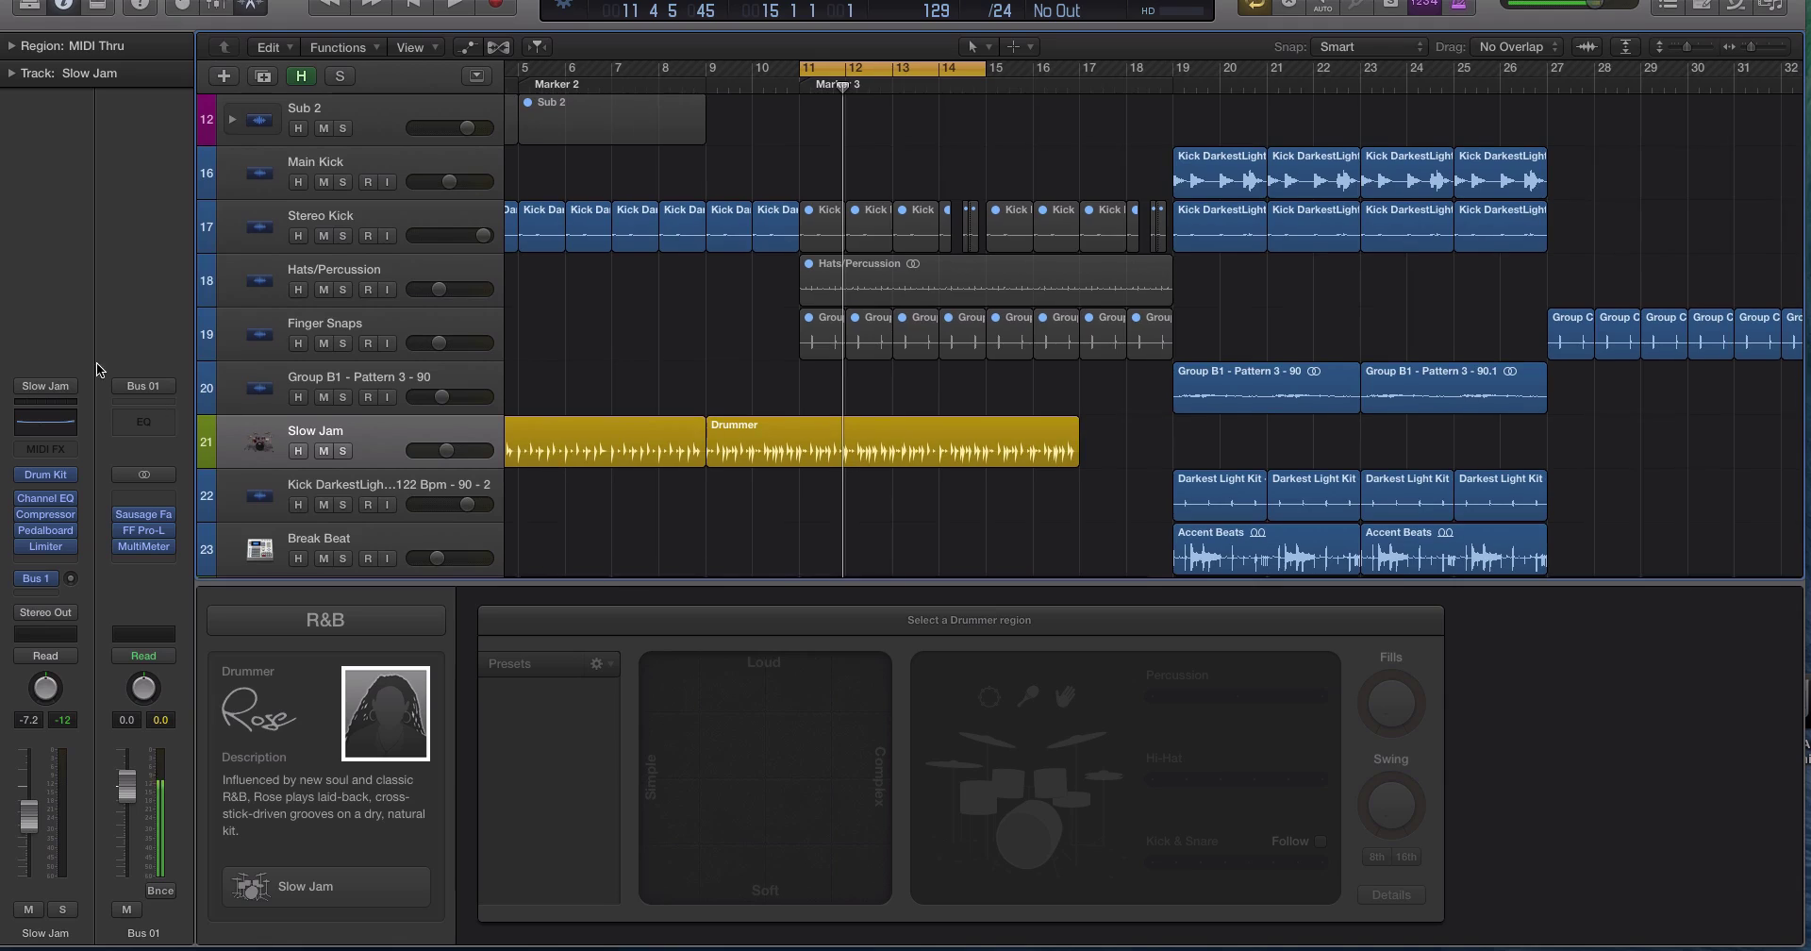
click(382, 422)
click(710, 536)
click(745, 459)
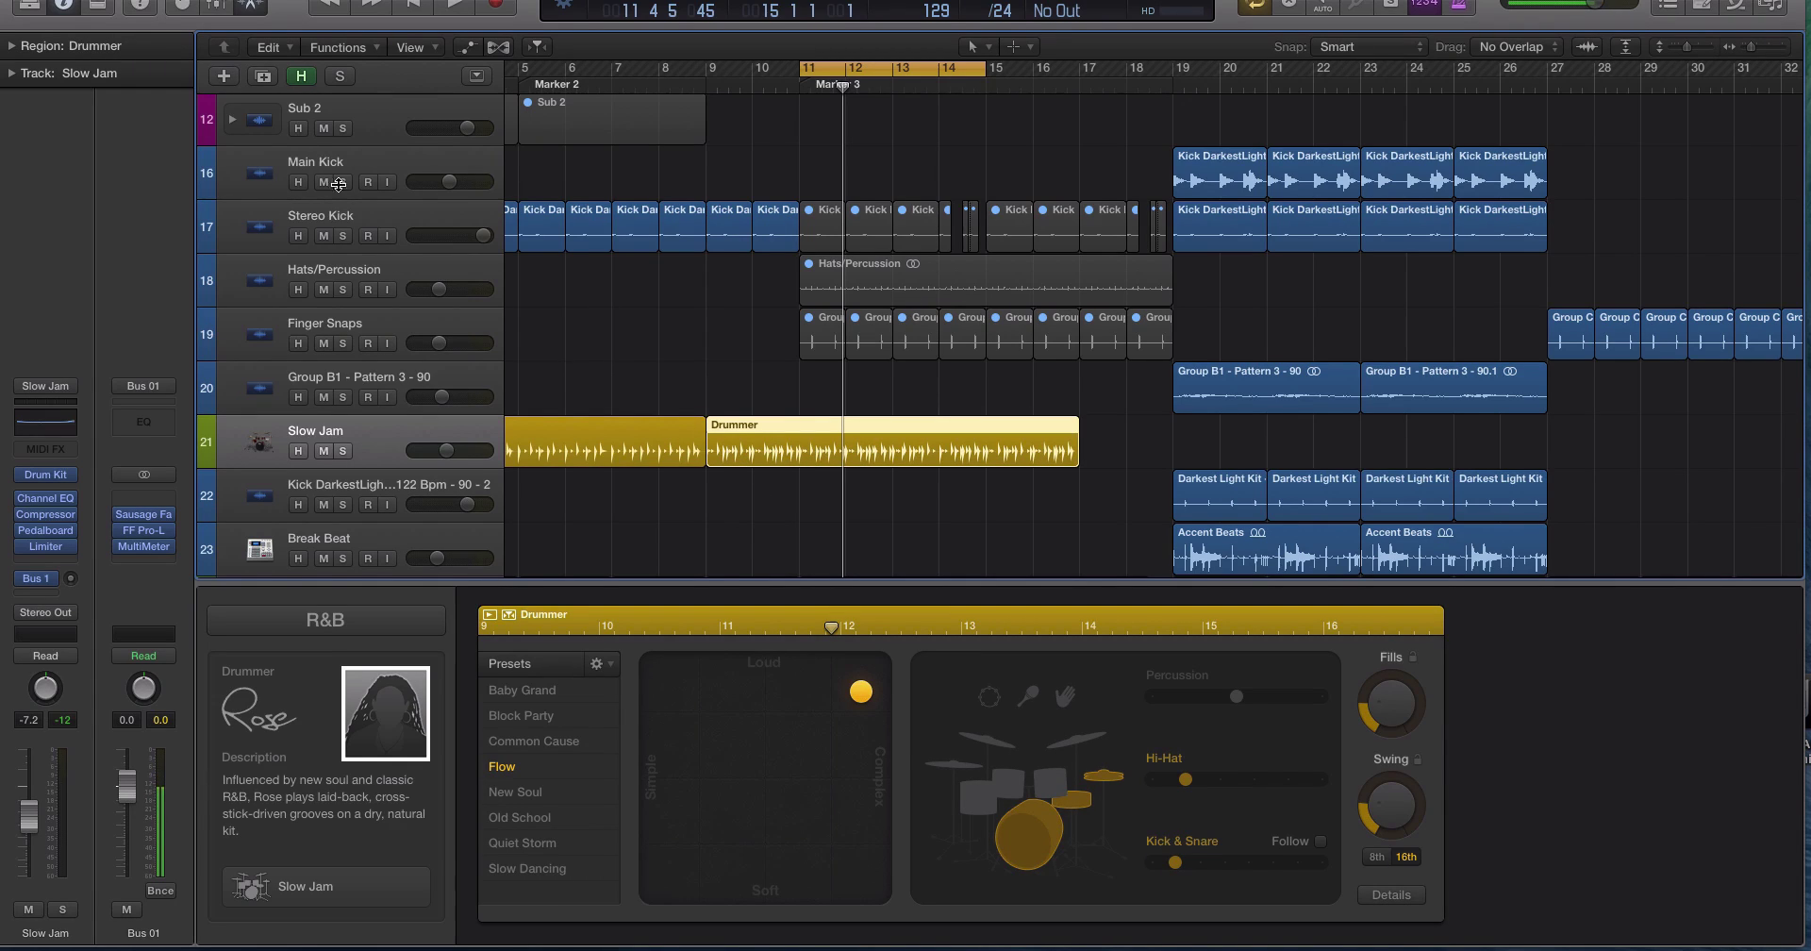
Delete the Slow Jam track together with its regions
click(424, 378)
double_click(430, 420)
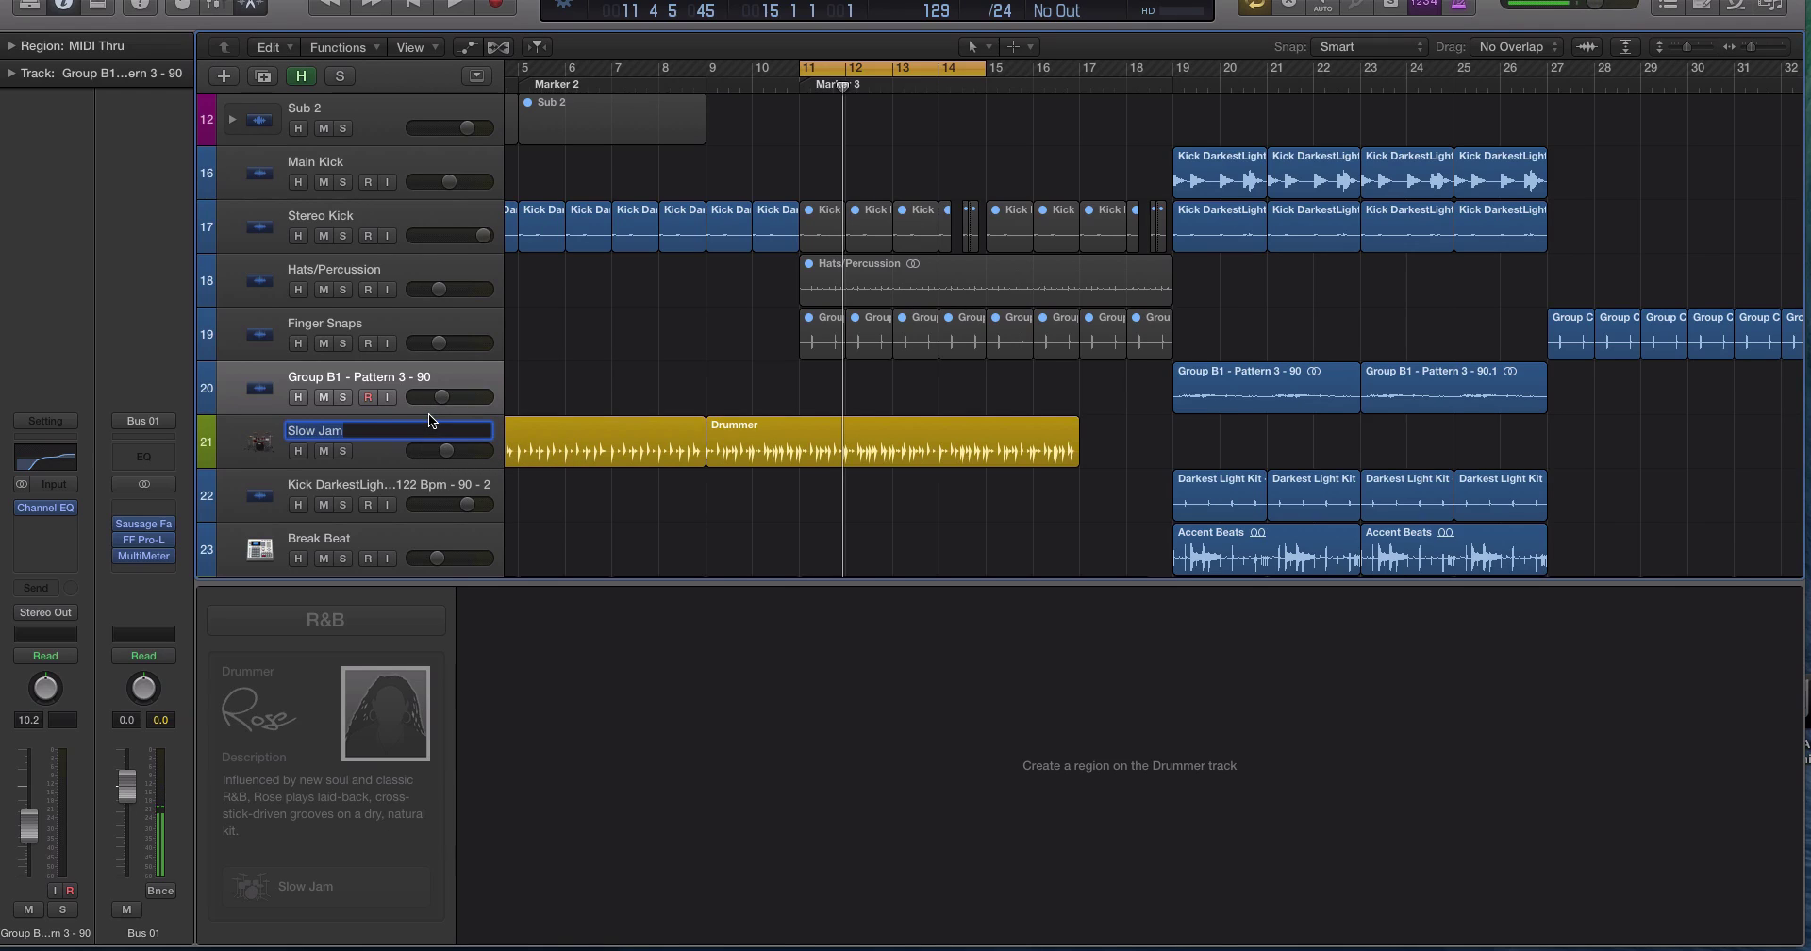
click(394, 460)
key(BackSpace)
key(super+BackSpace)
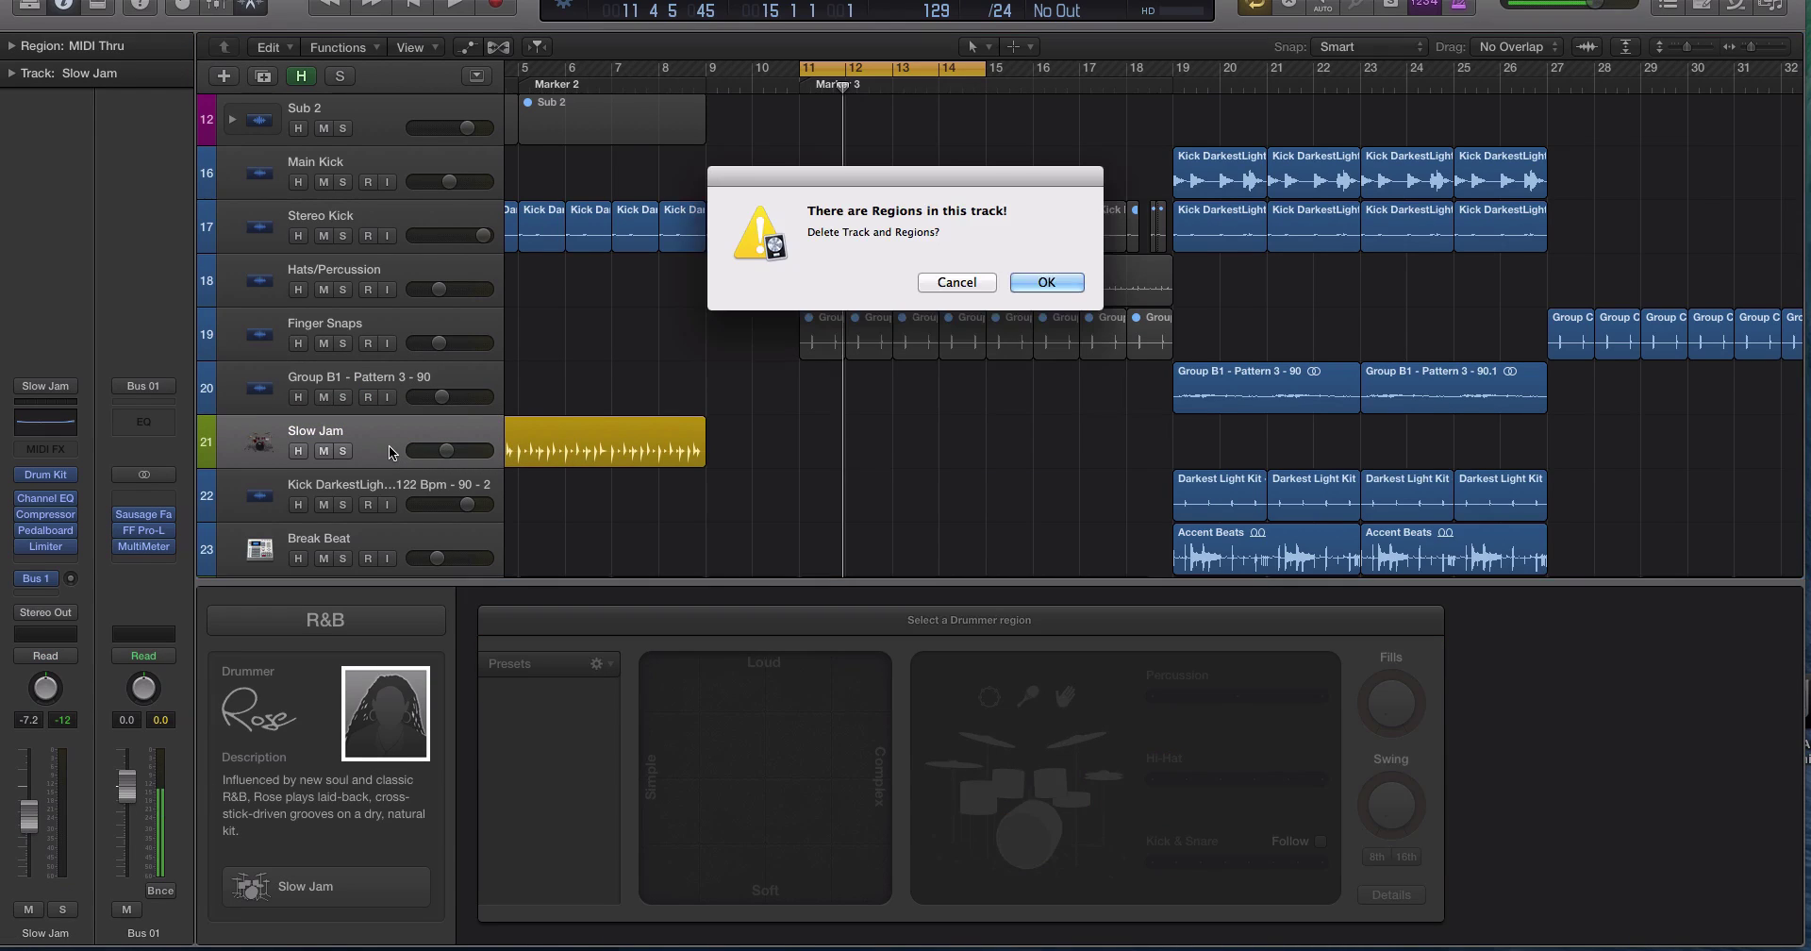
click(1046, 282)
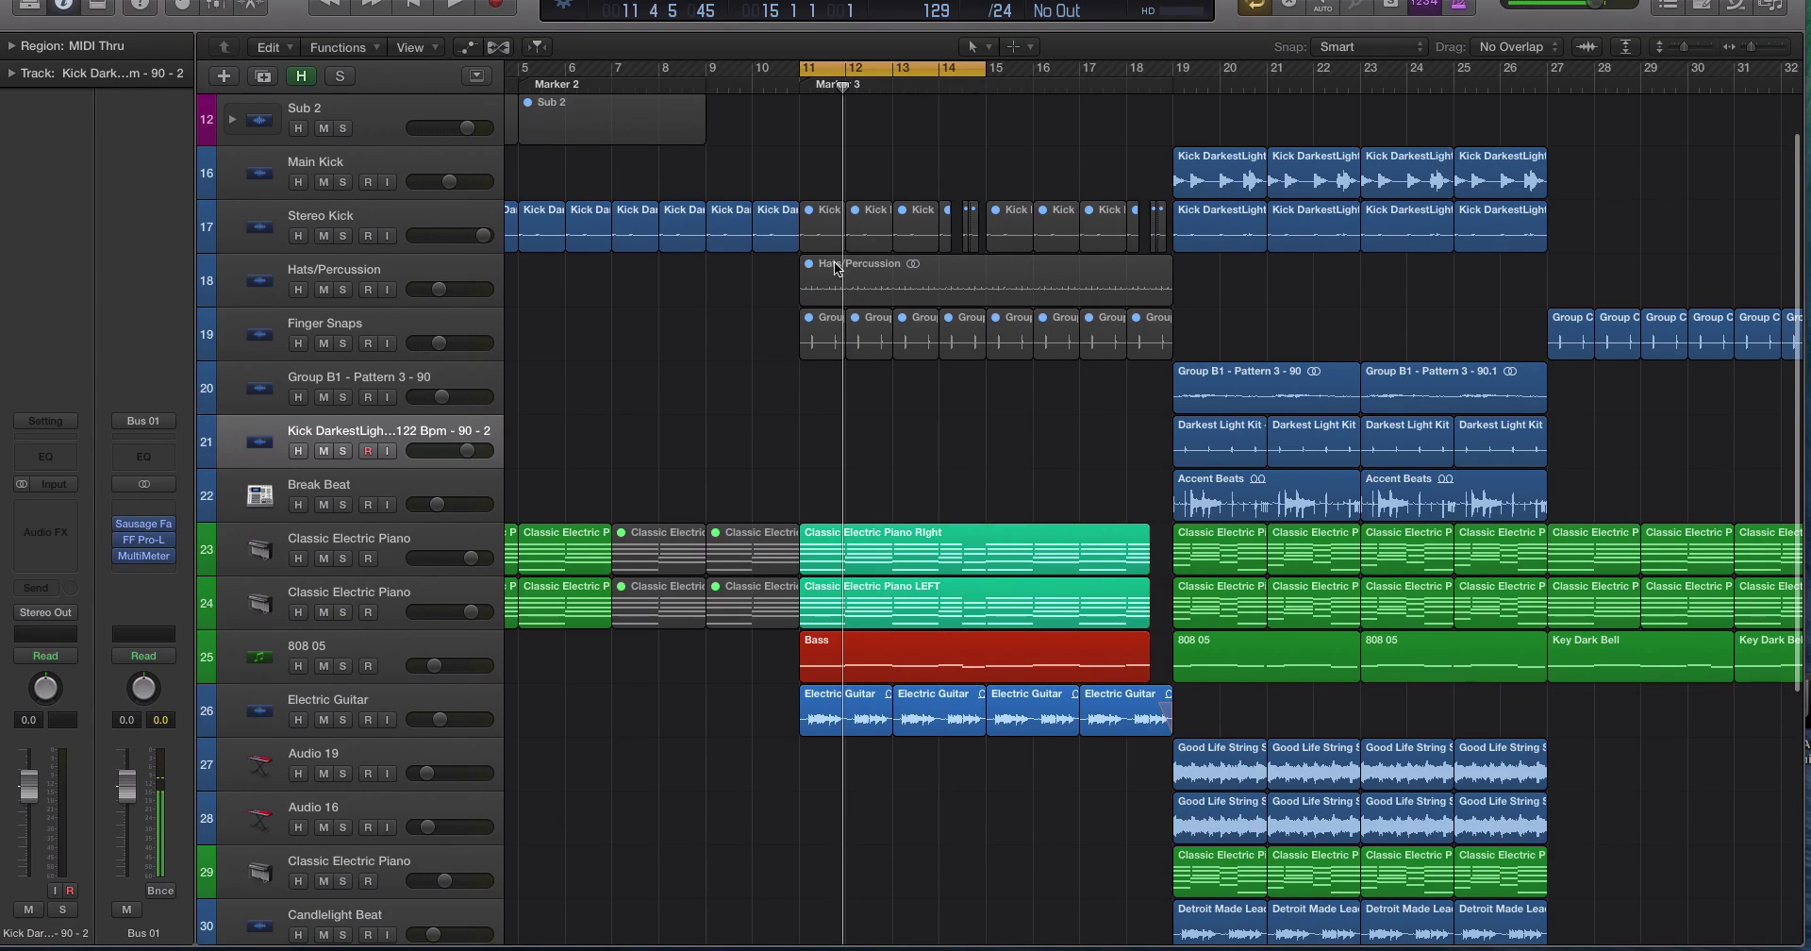
Select the drum regions on tracks 17–19 and play them from bar 11
drag(826, 248, 1166, 362)
key(space)
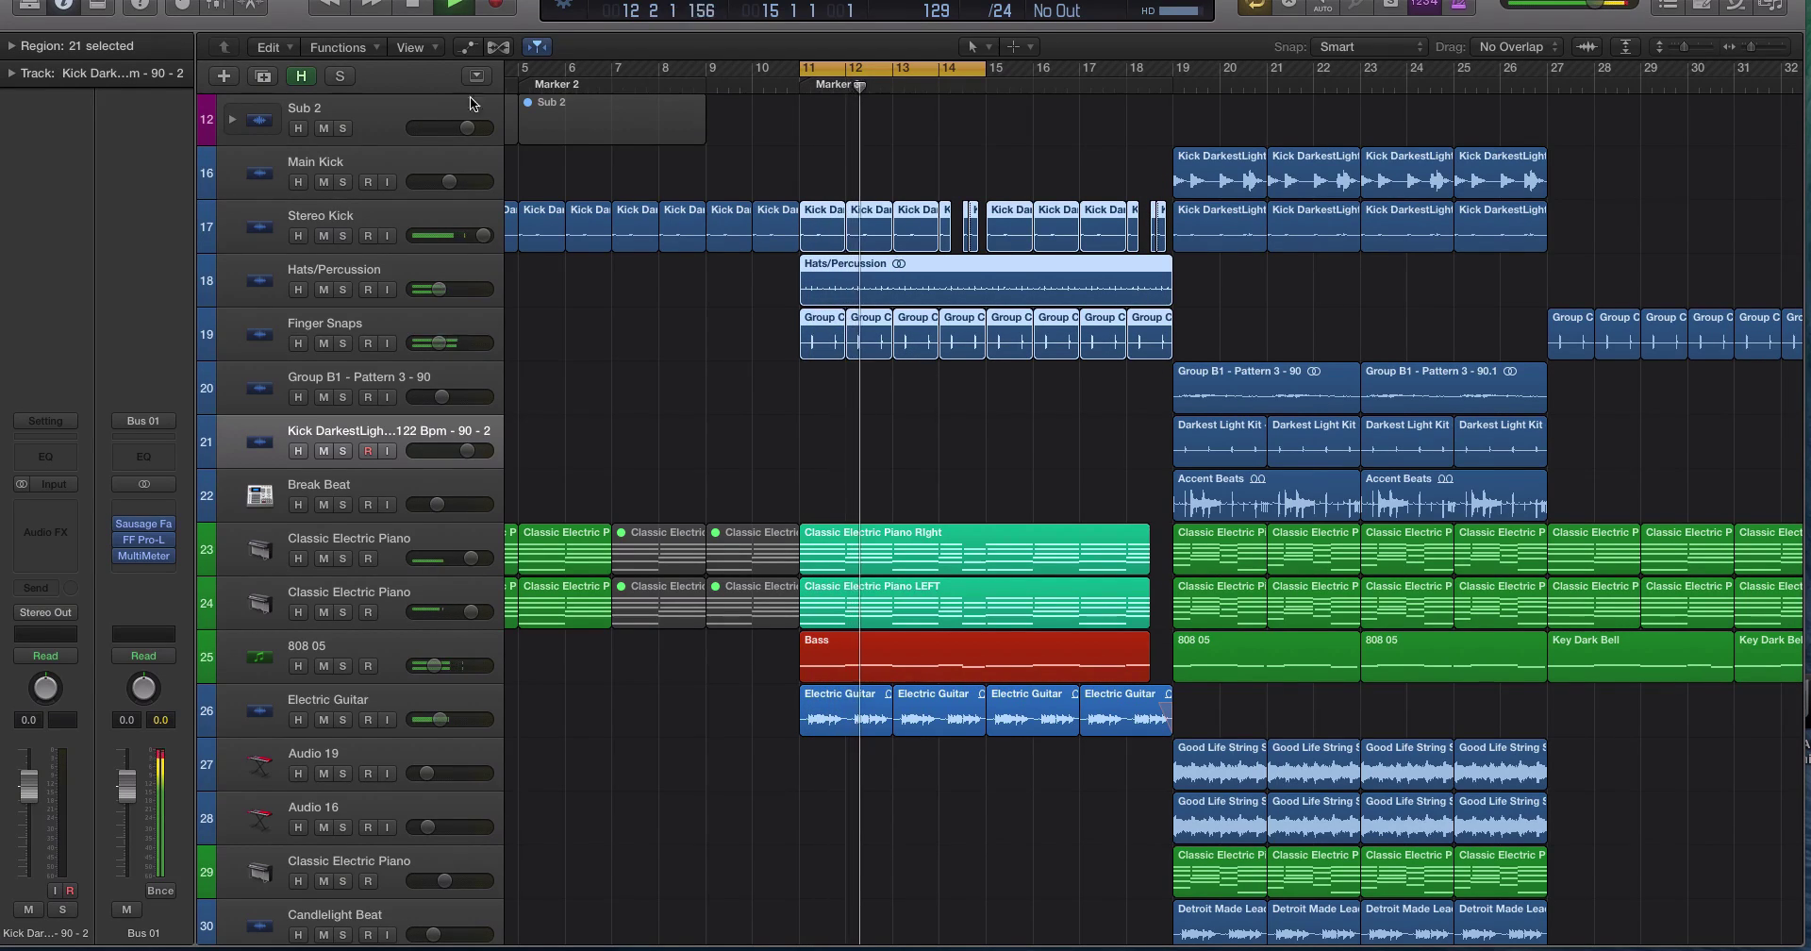
scroll(755, 168, up, 1)
scroll(754, 168, up, 3)
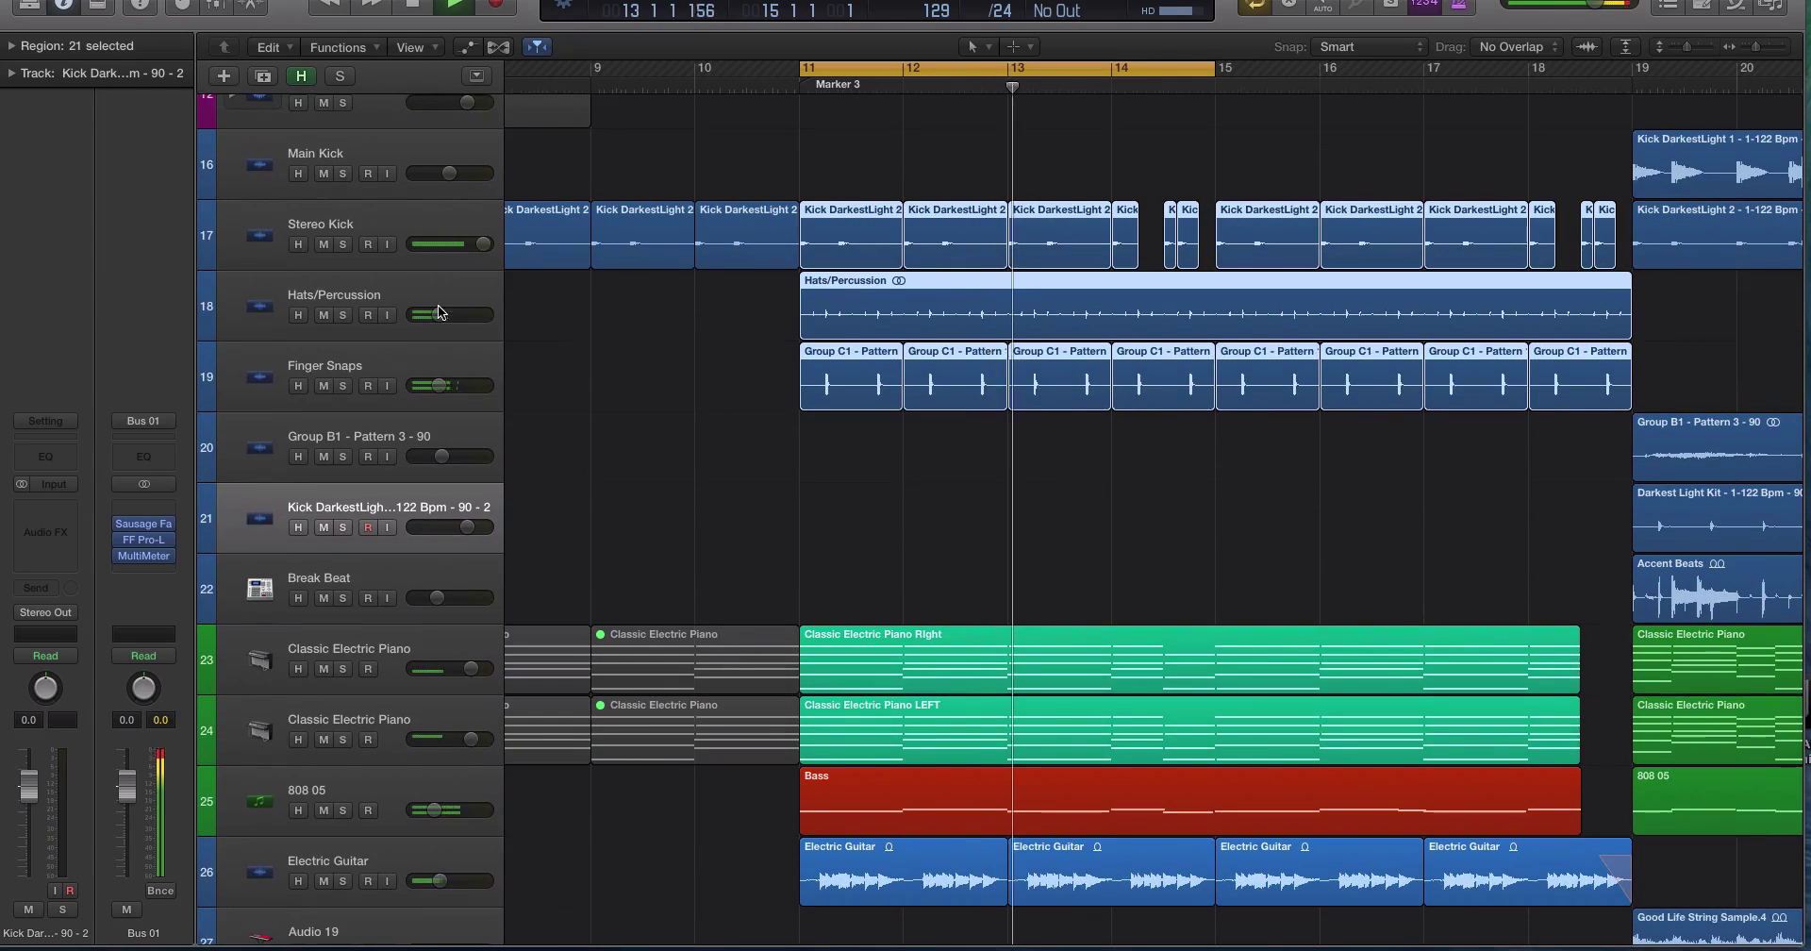
mouse_move(438, 314)
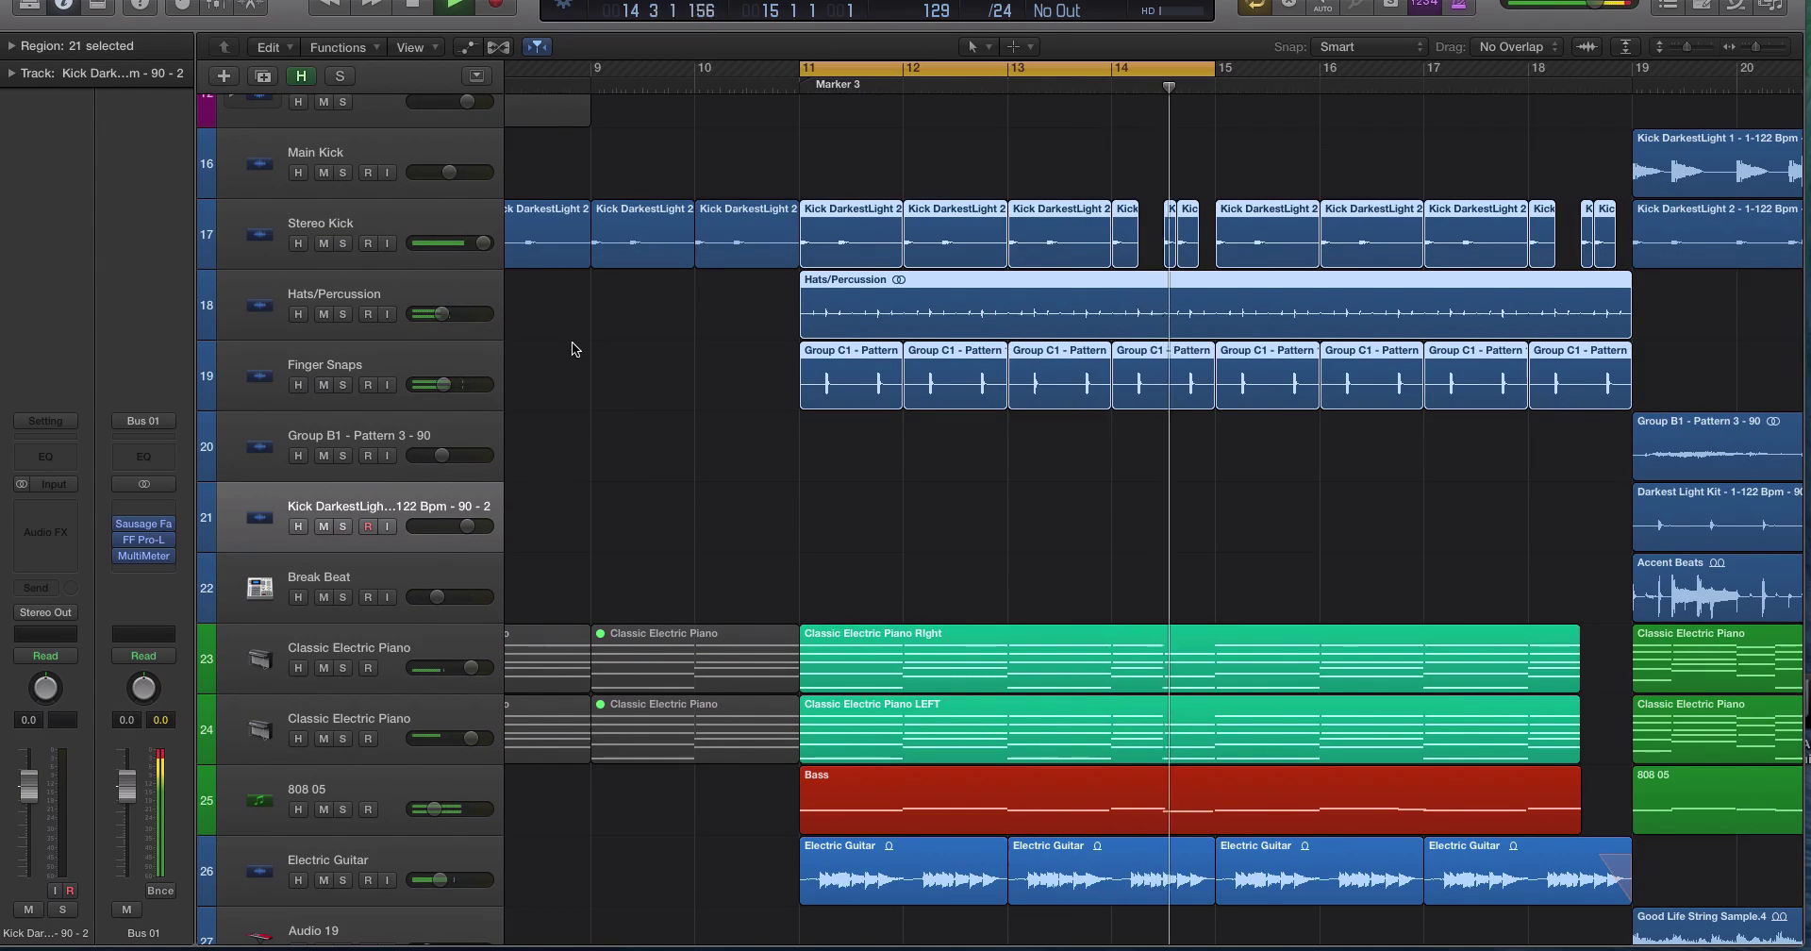
key(space)
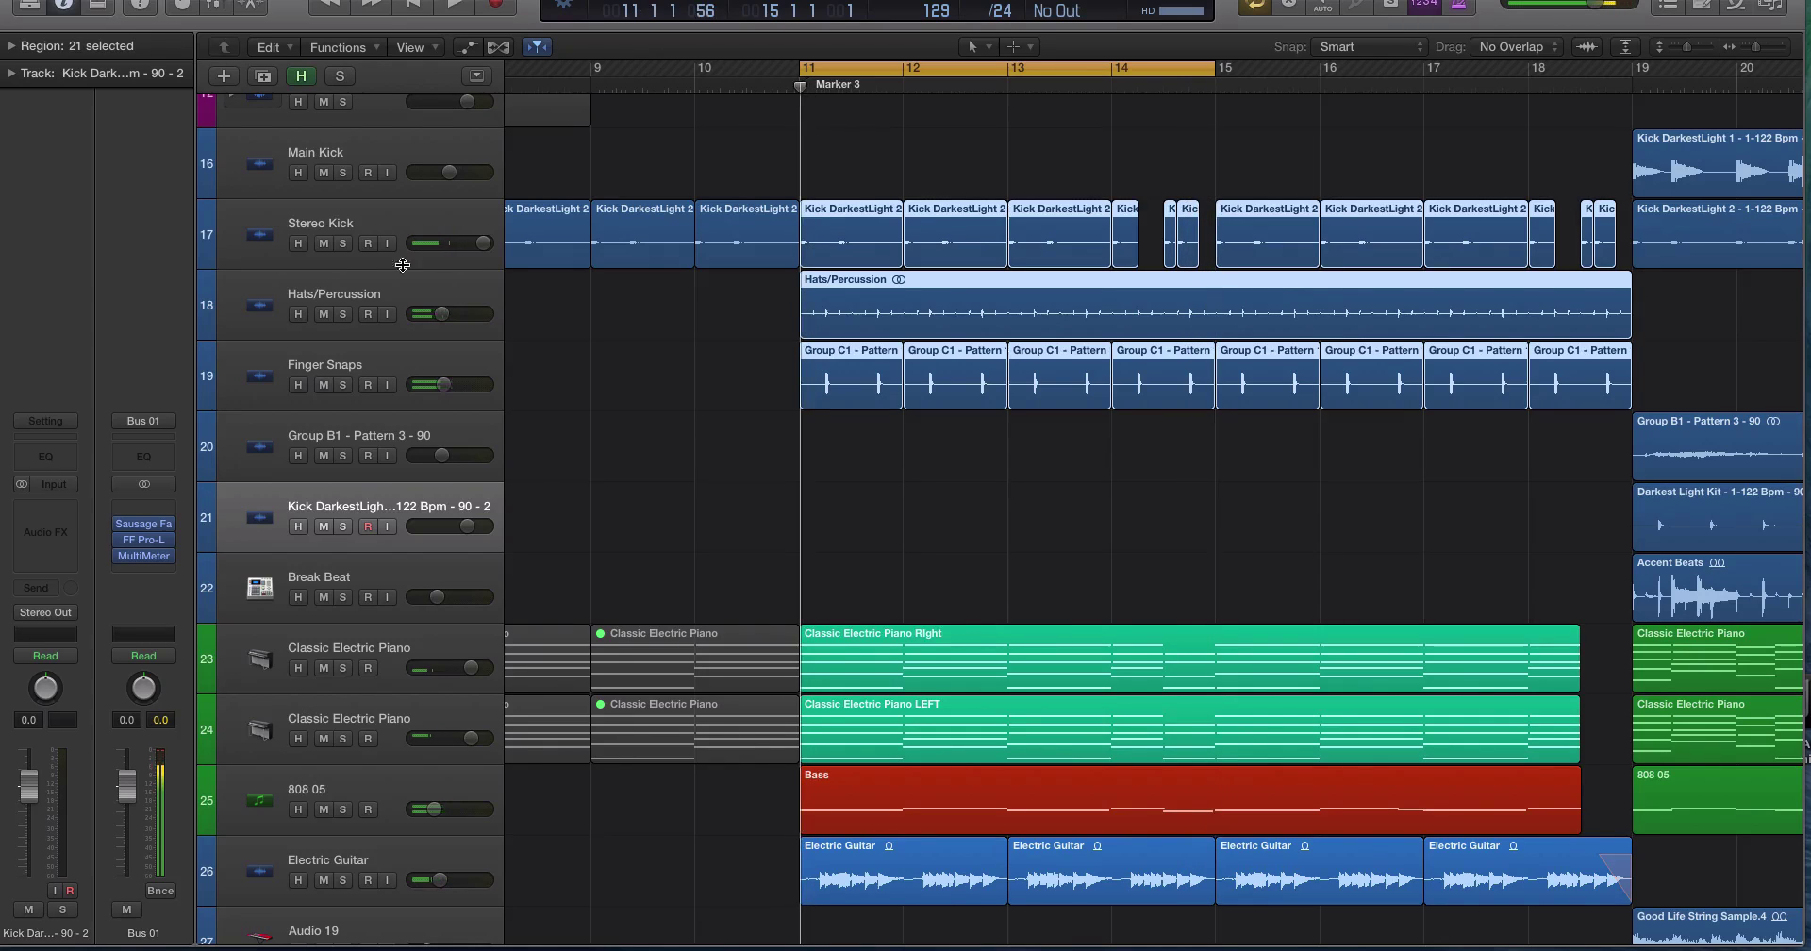
Select the Stereo Kick, Hats/Percussion and Finger Snaps regions across bars 11–15
click(438, 212)
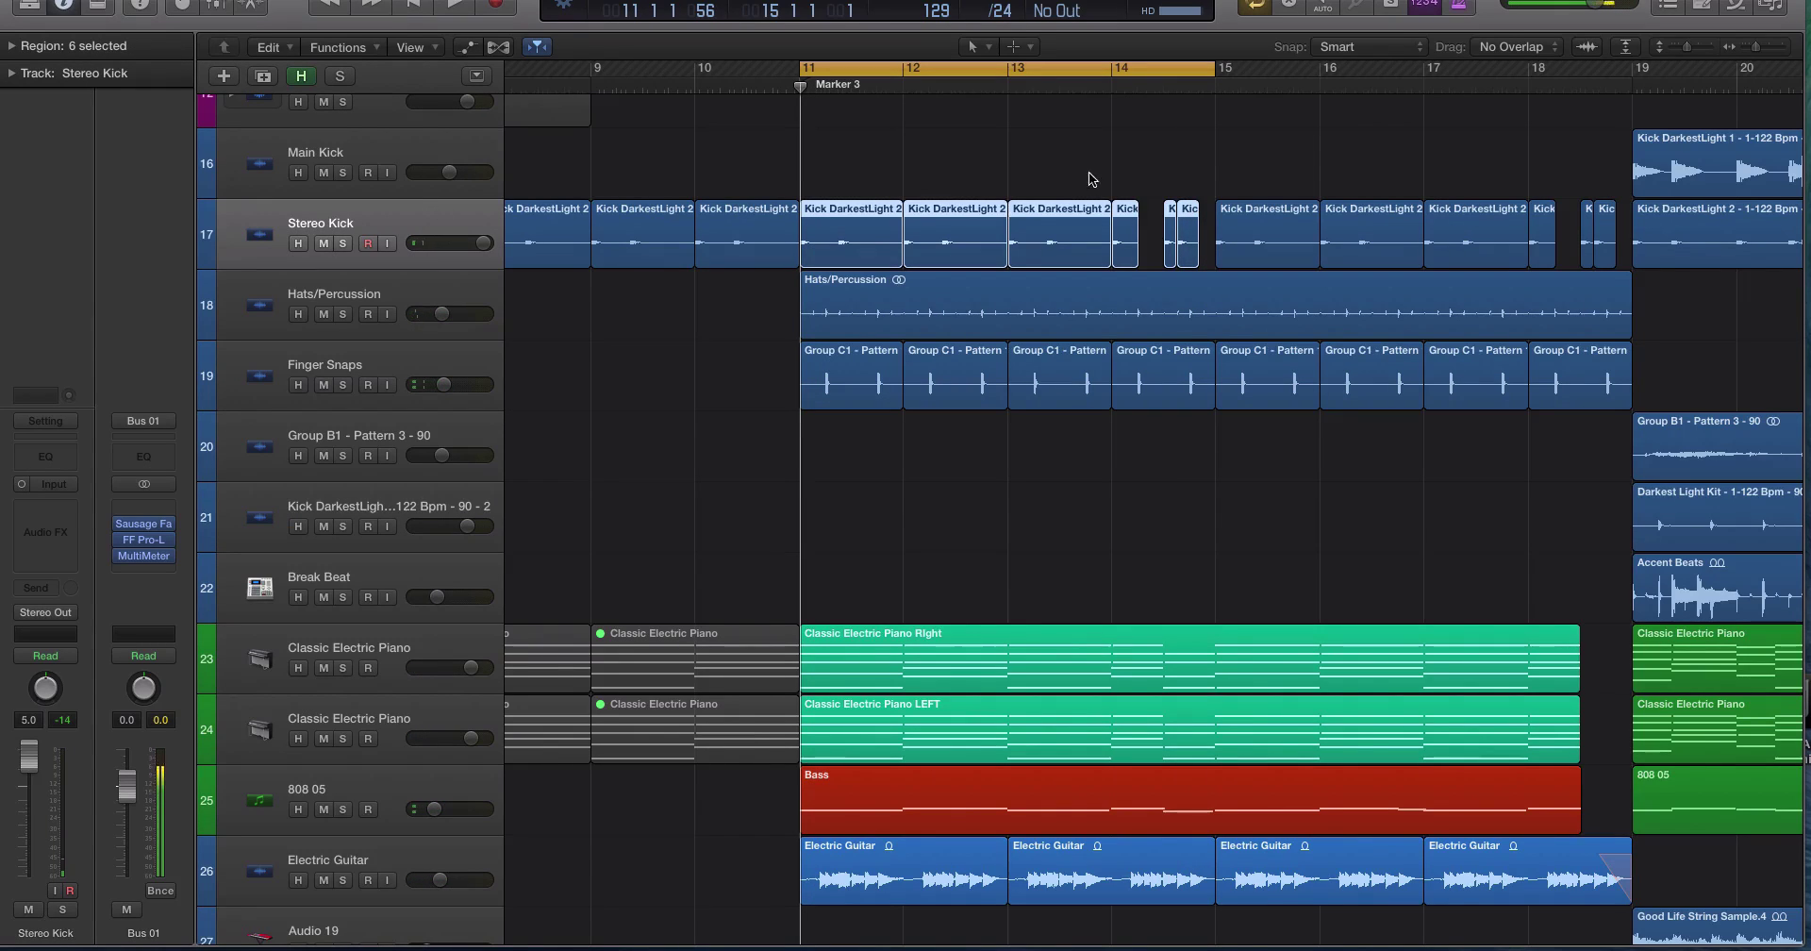
drag(830, 172, 1245, 386)
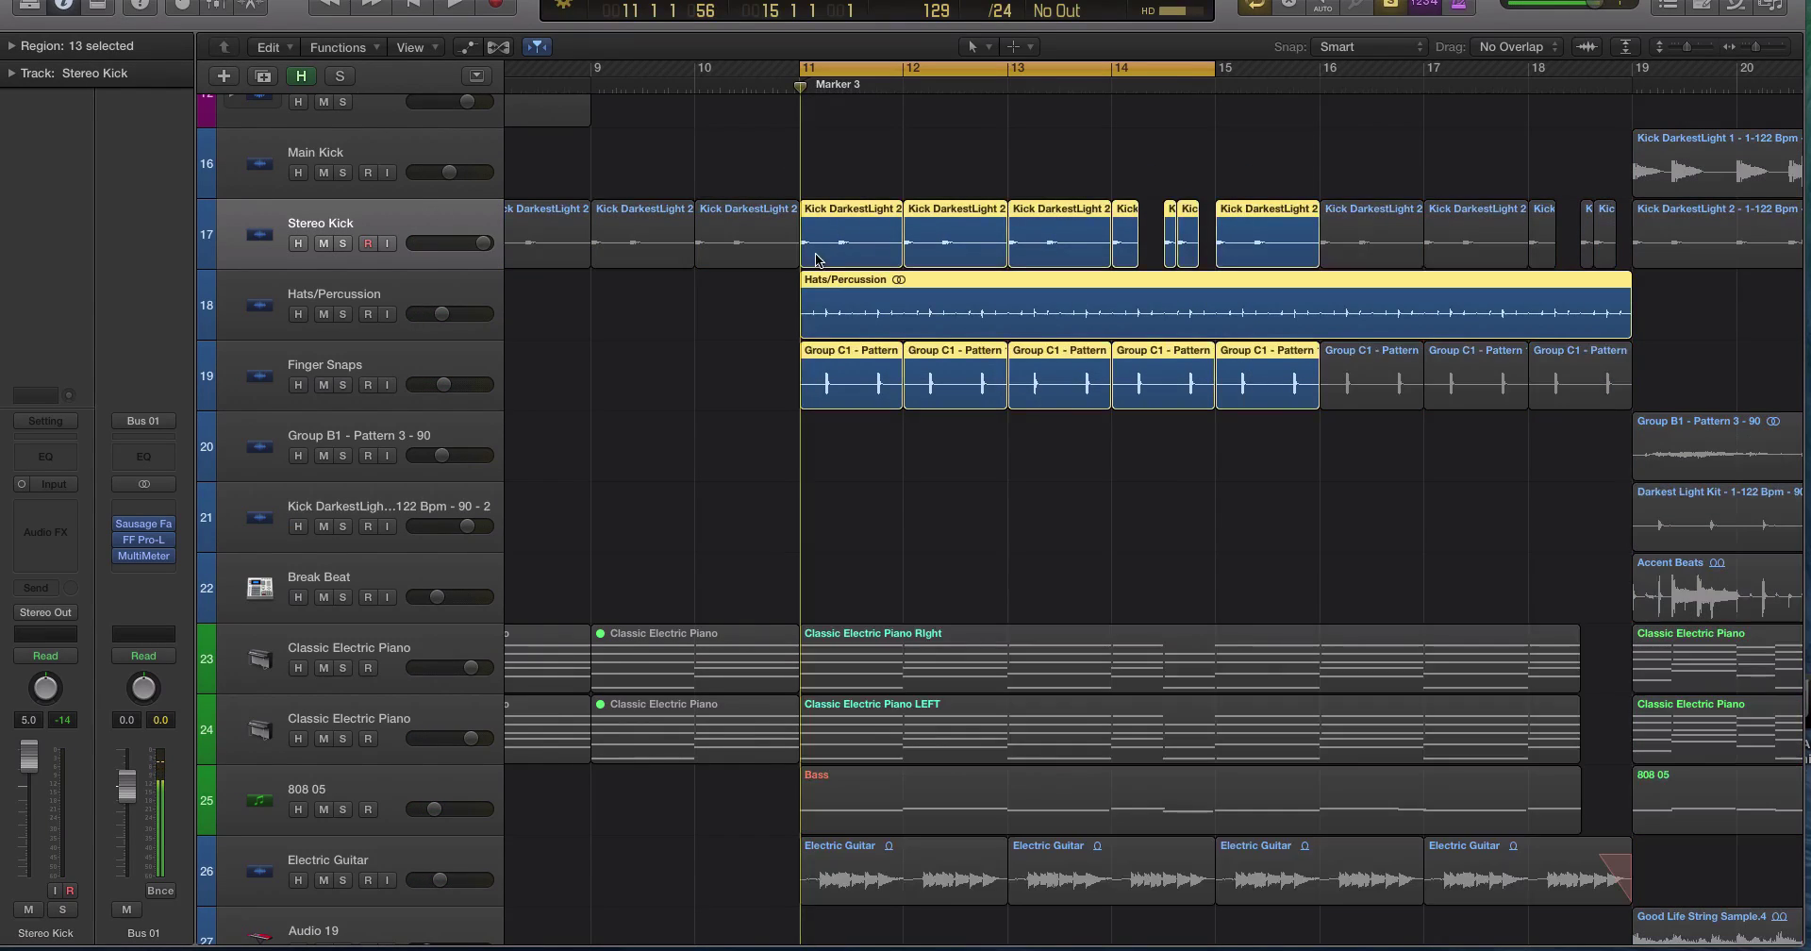
drag(895, 170, 1215, 421)
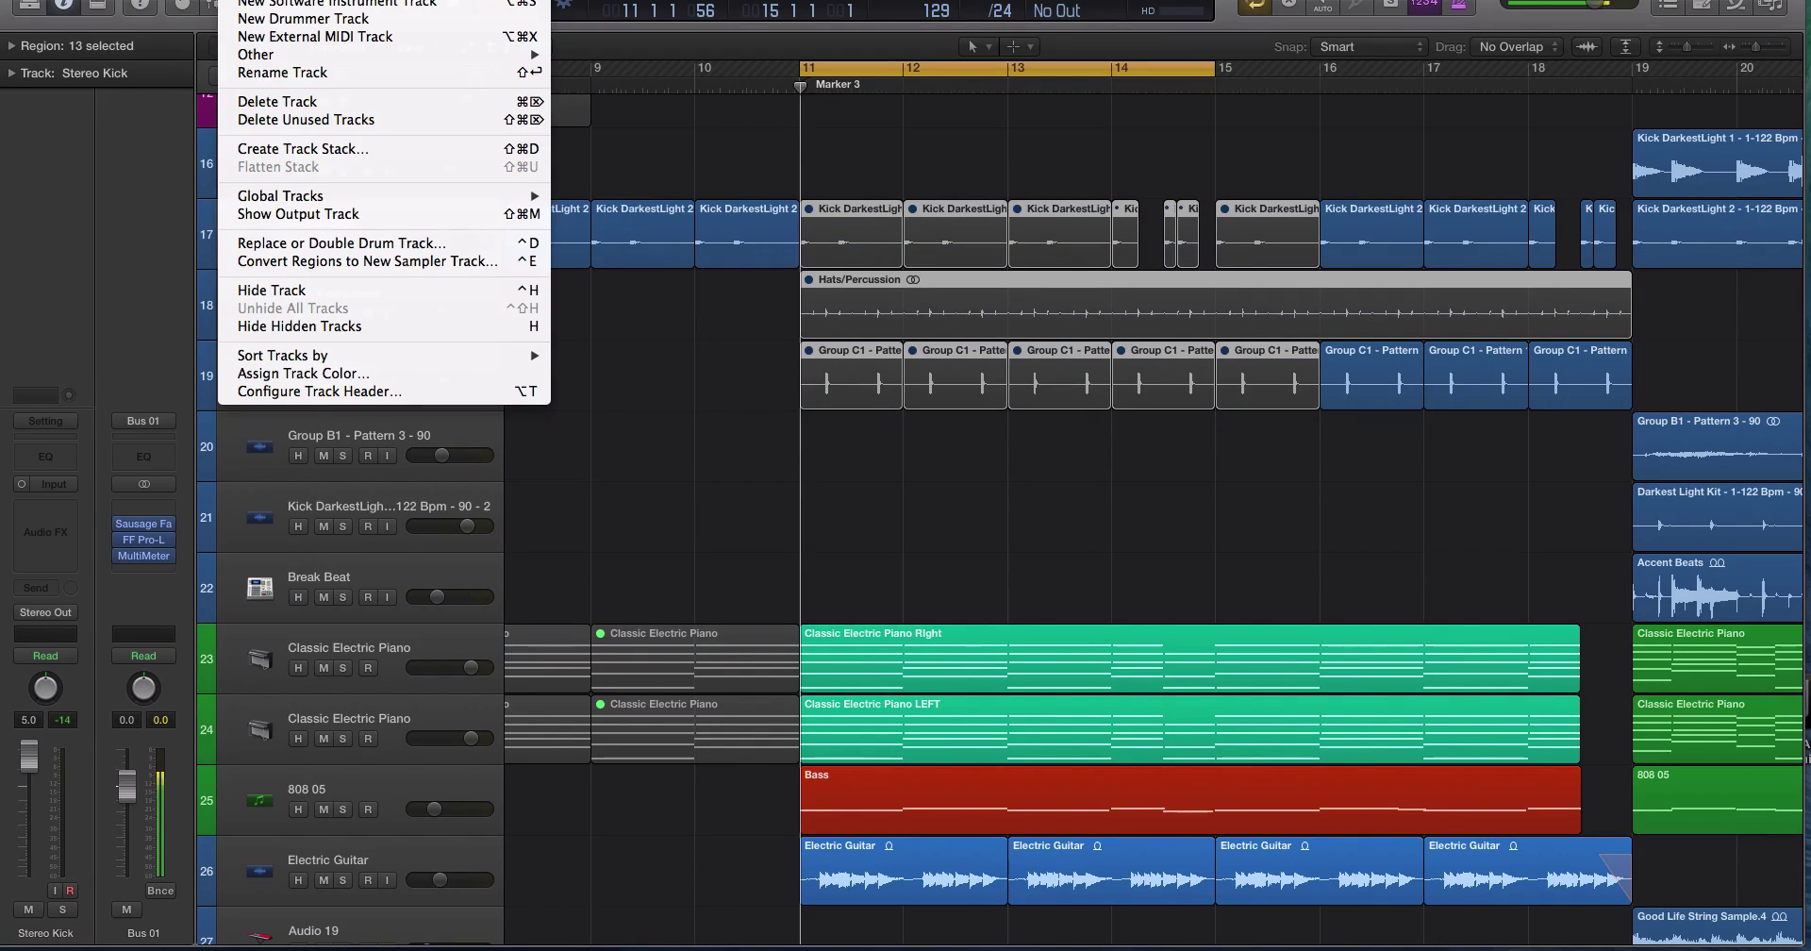
Add a new SoCal drummer track and shift its groove toward simpler and softer
click(314, 21)
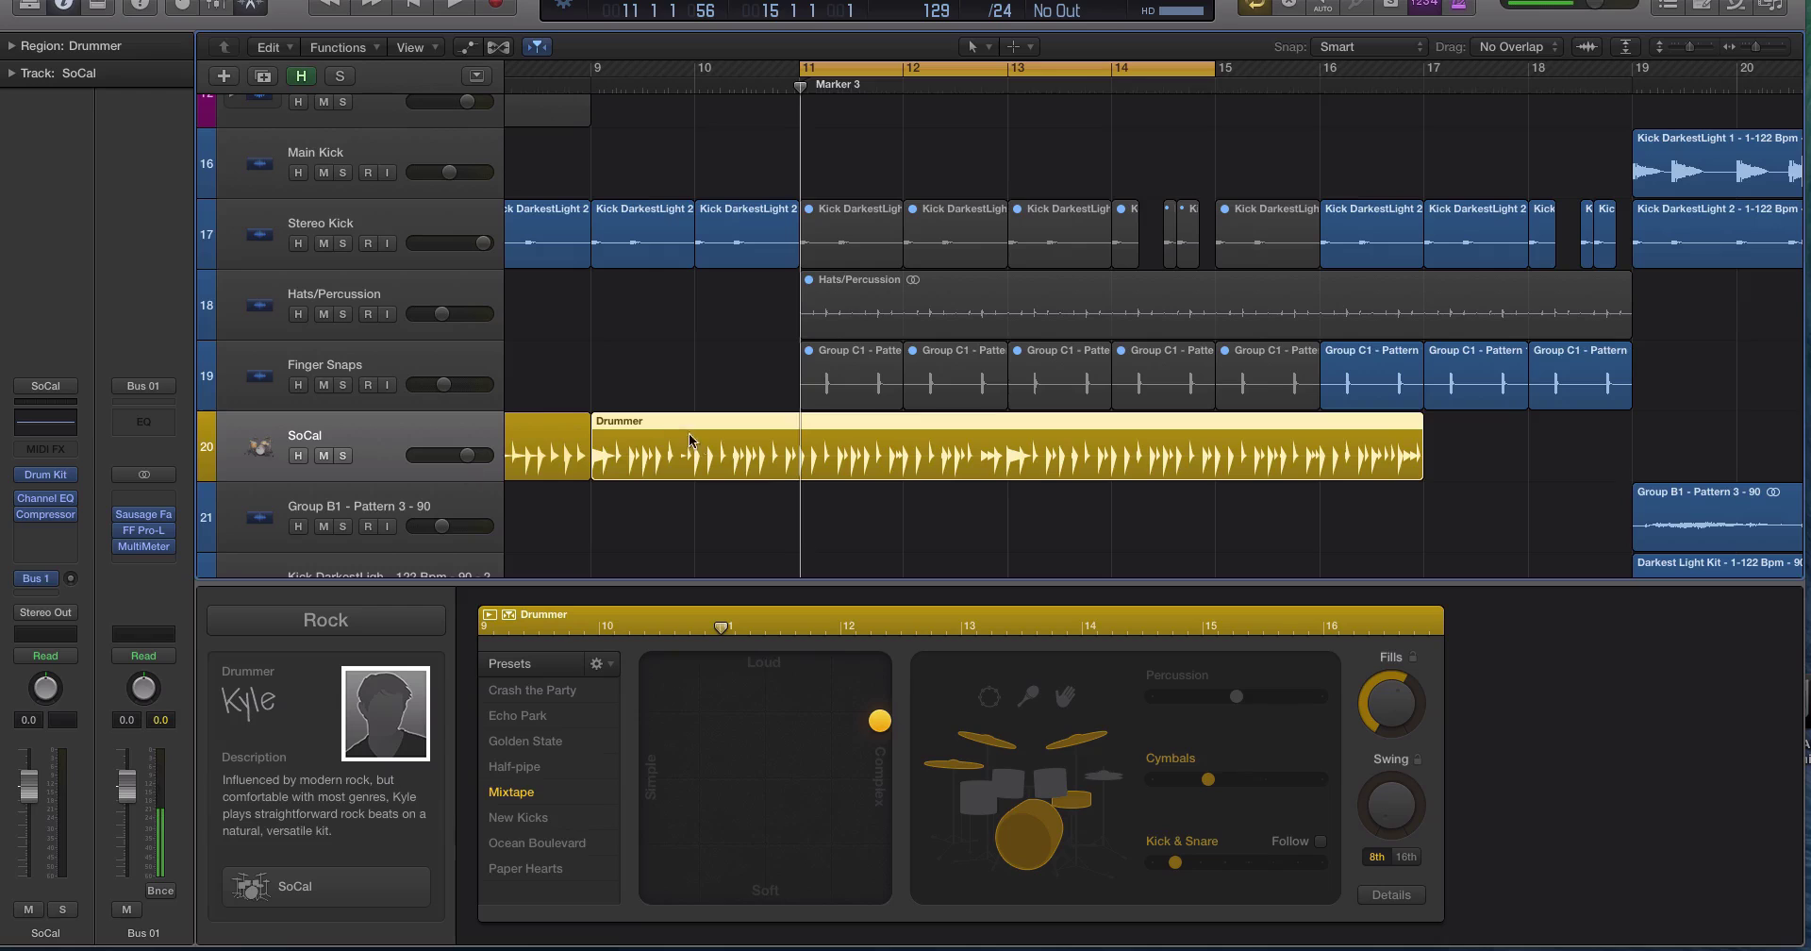
click(771, 432)
drag(884, 723, 739, 764)
key(space)
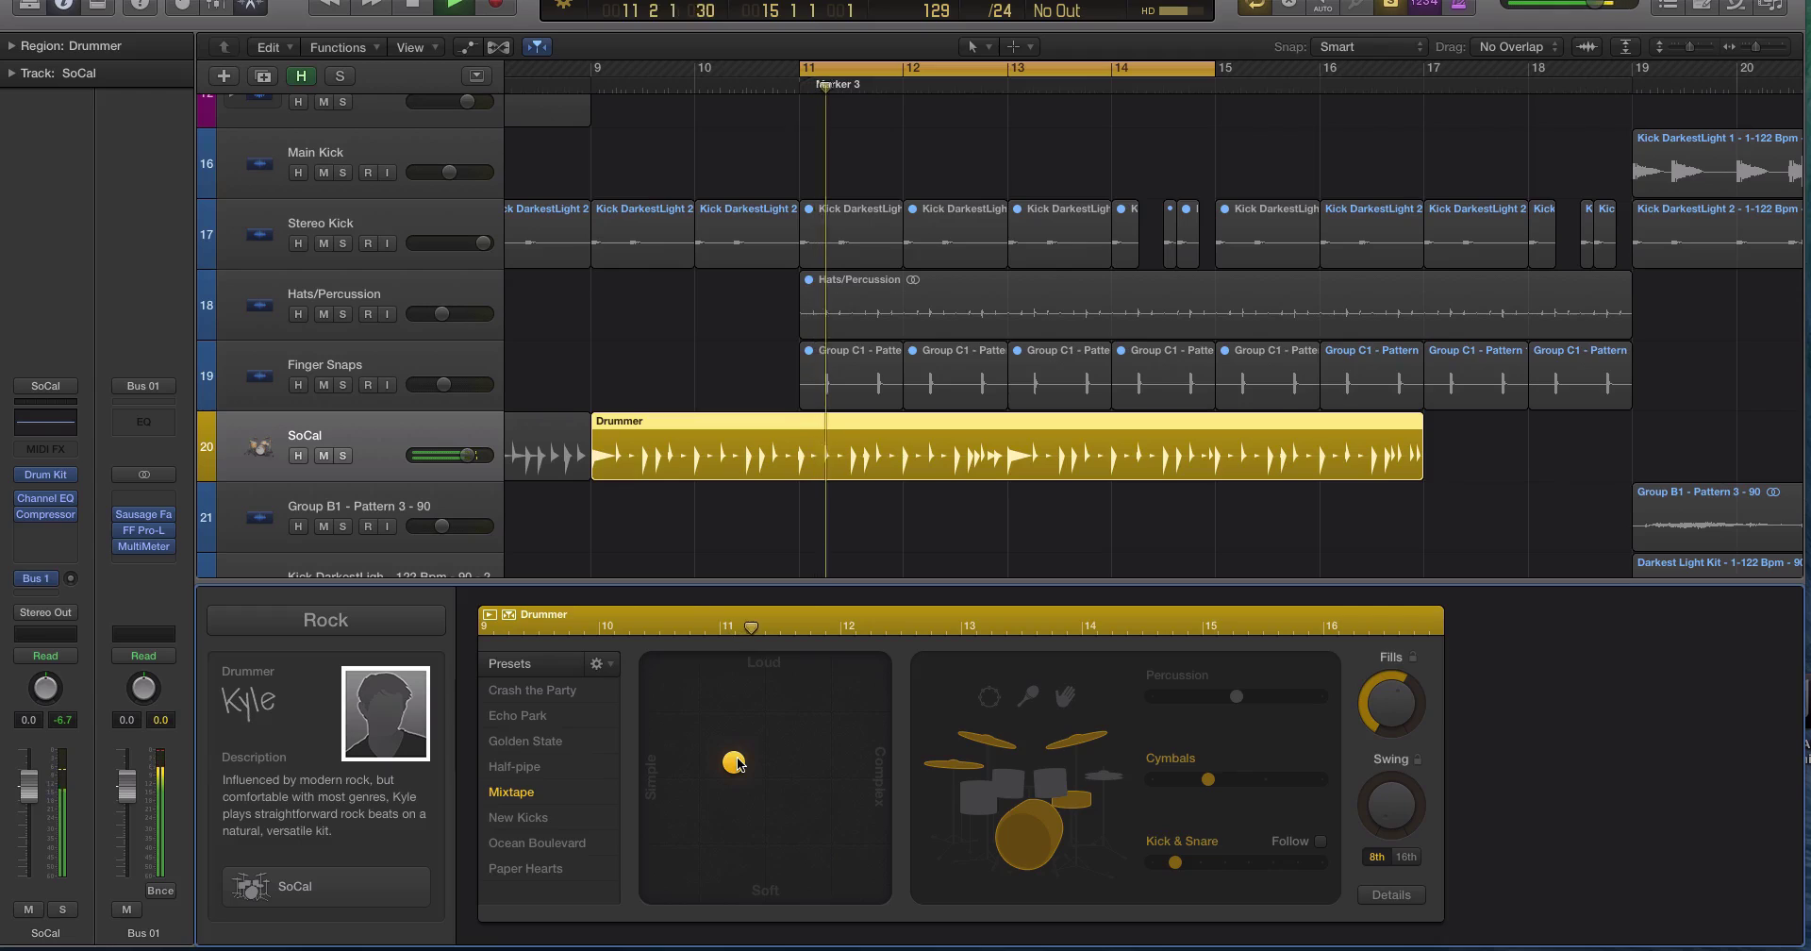
key(space)
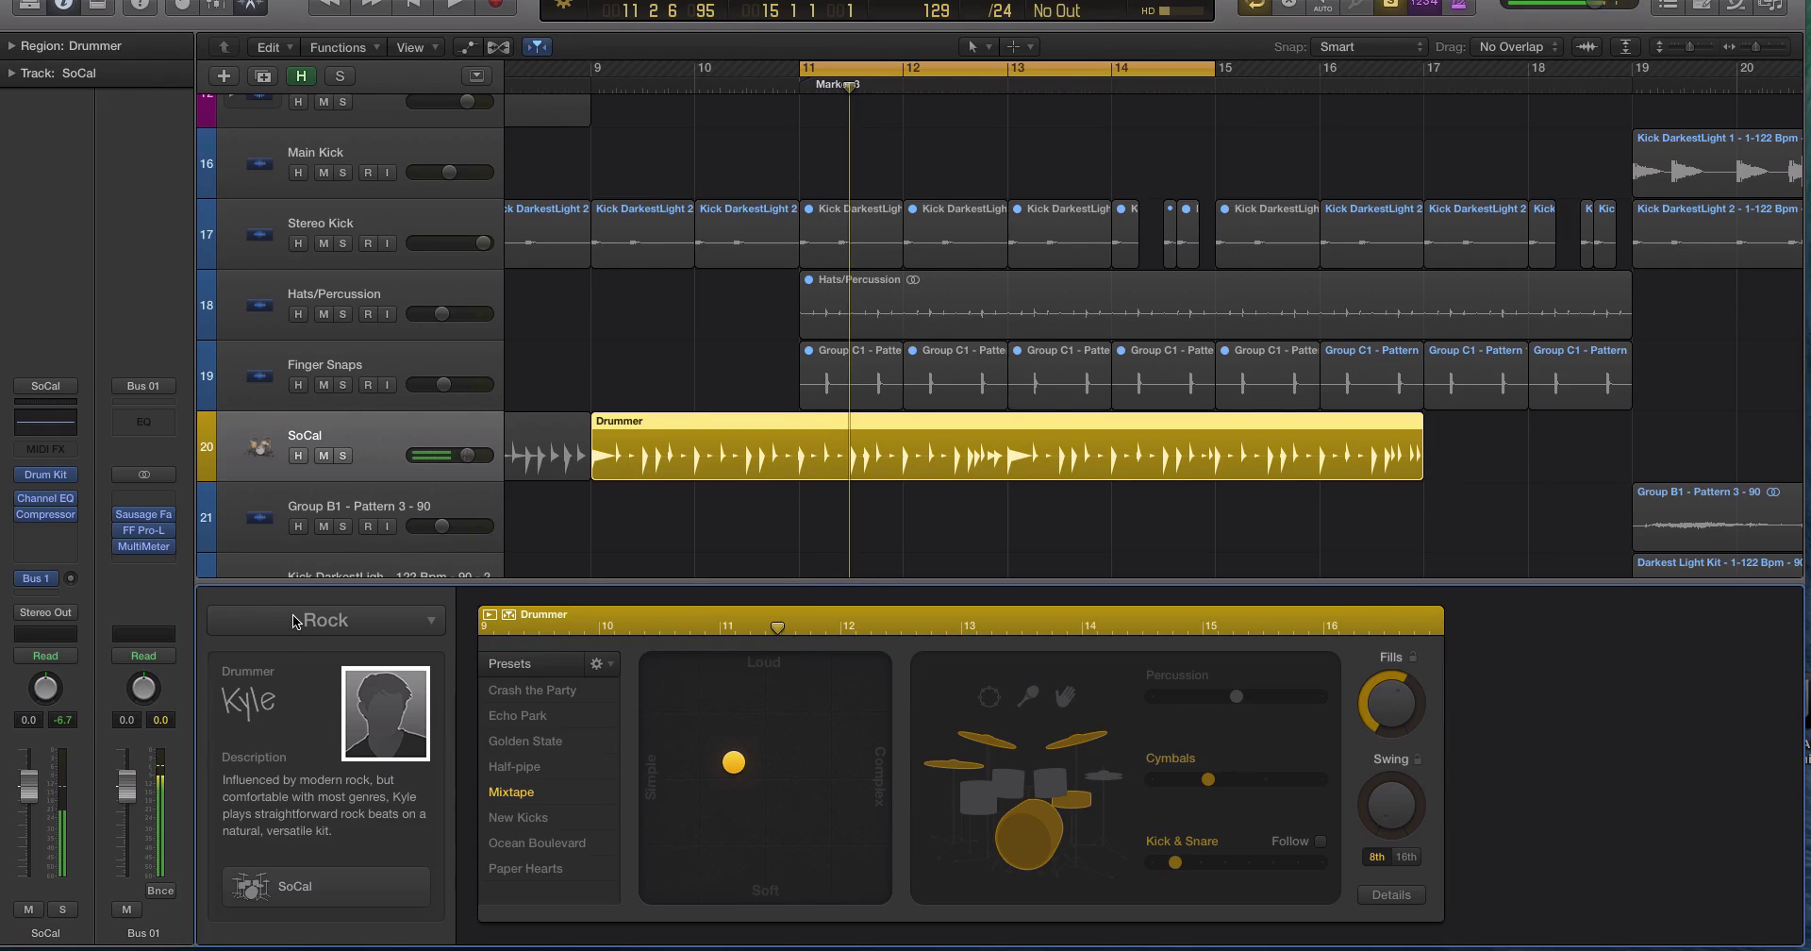
key(super+z)
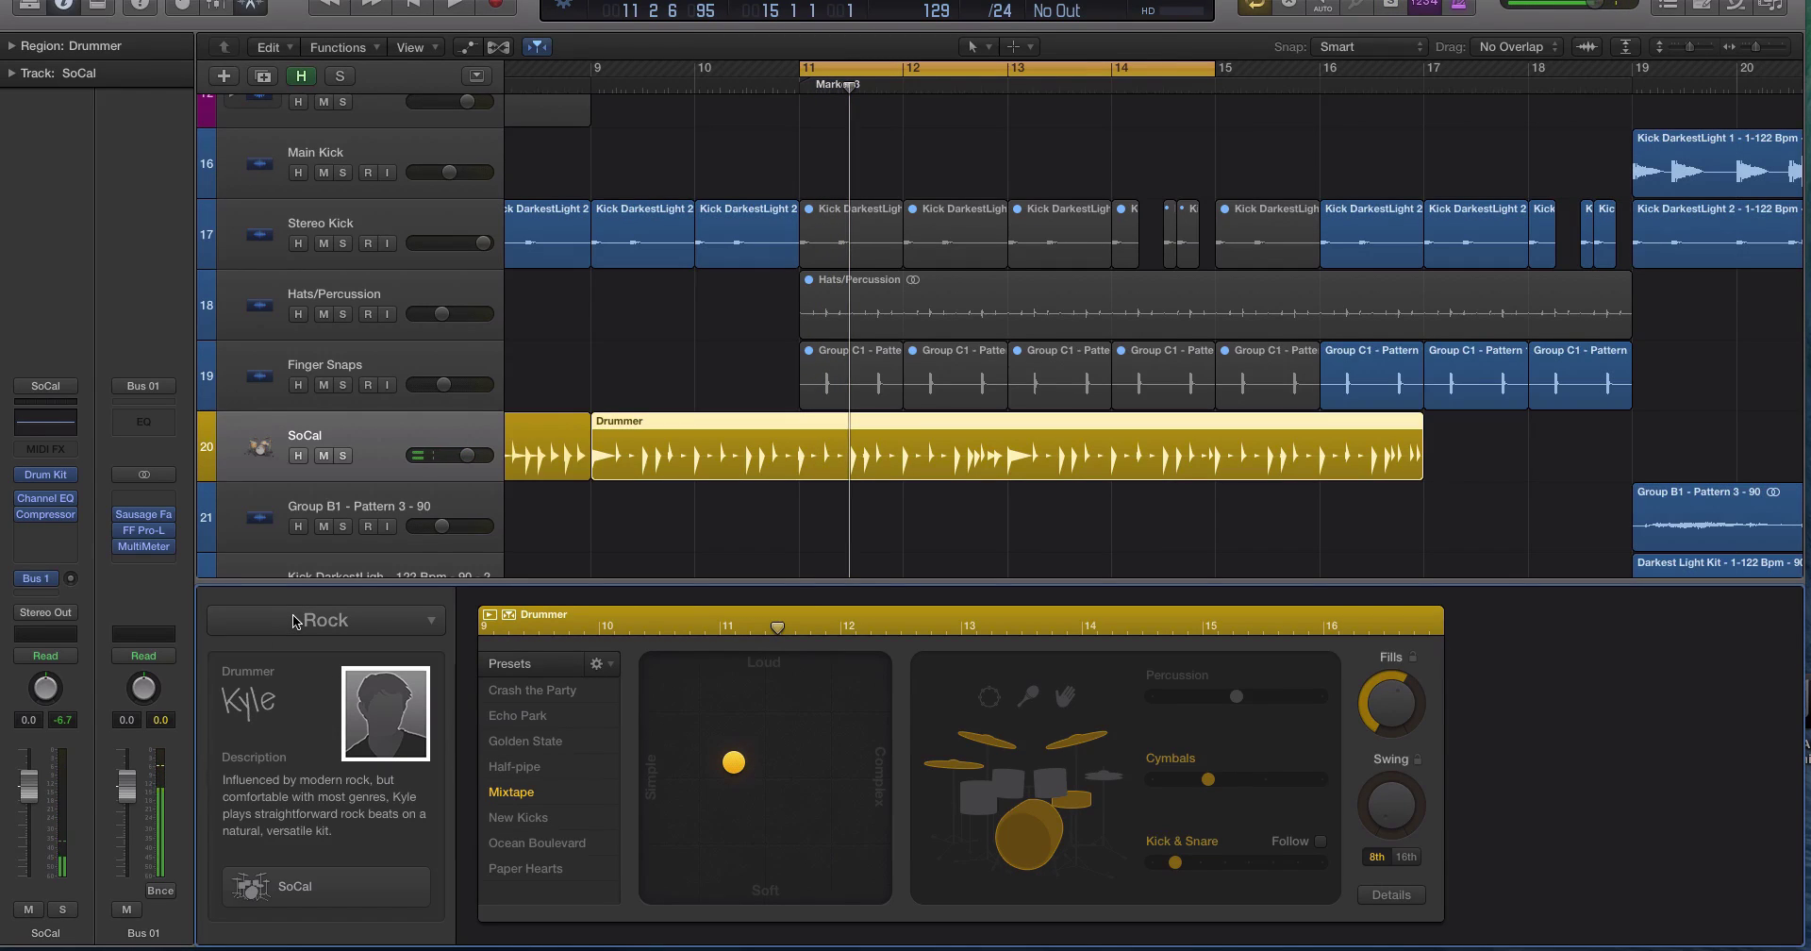
Lower the SoCal track volume to -4.0 dB and play it back from bar 11
drag(468, 456, 431, 459)
key(space)
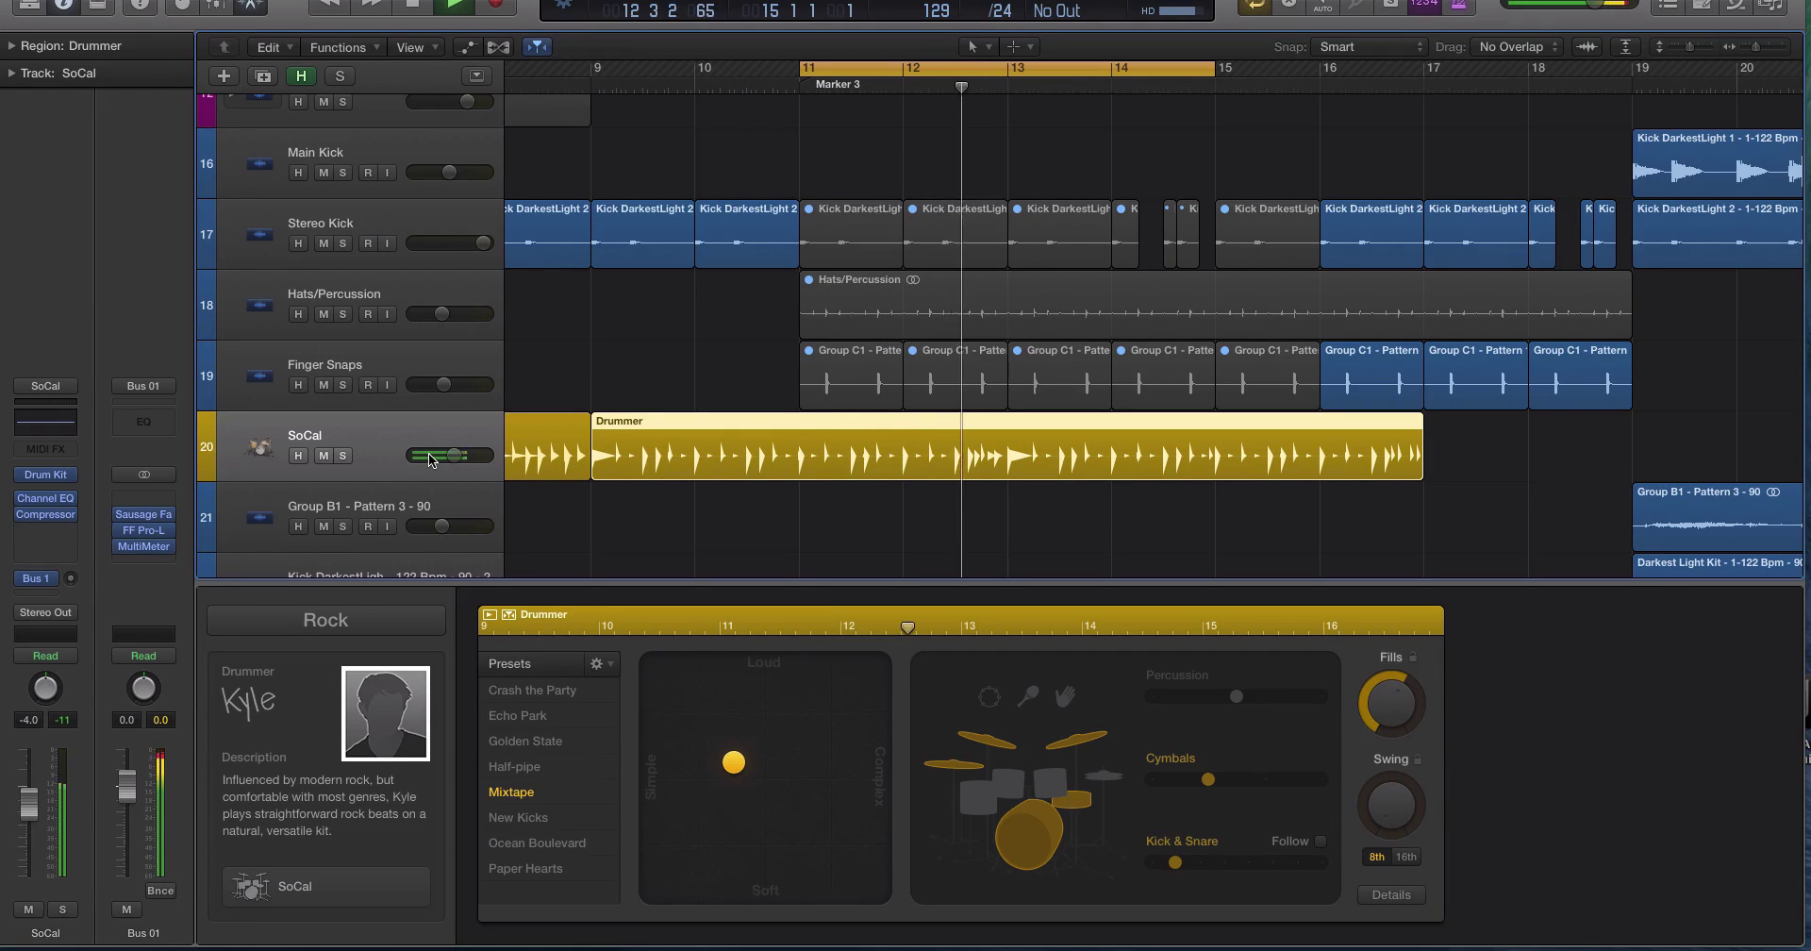
key(space)
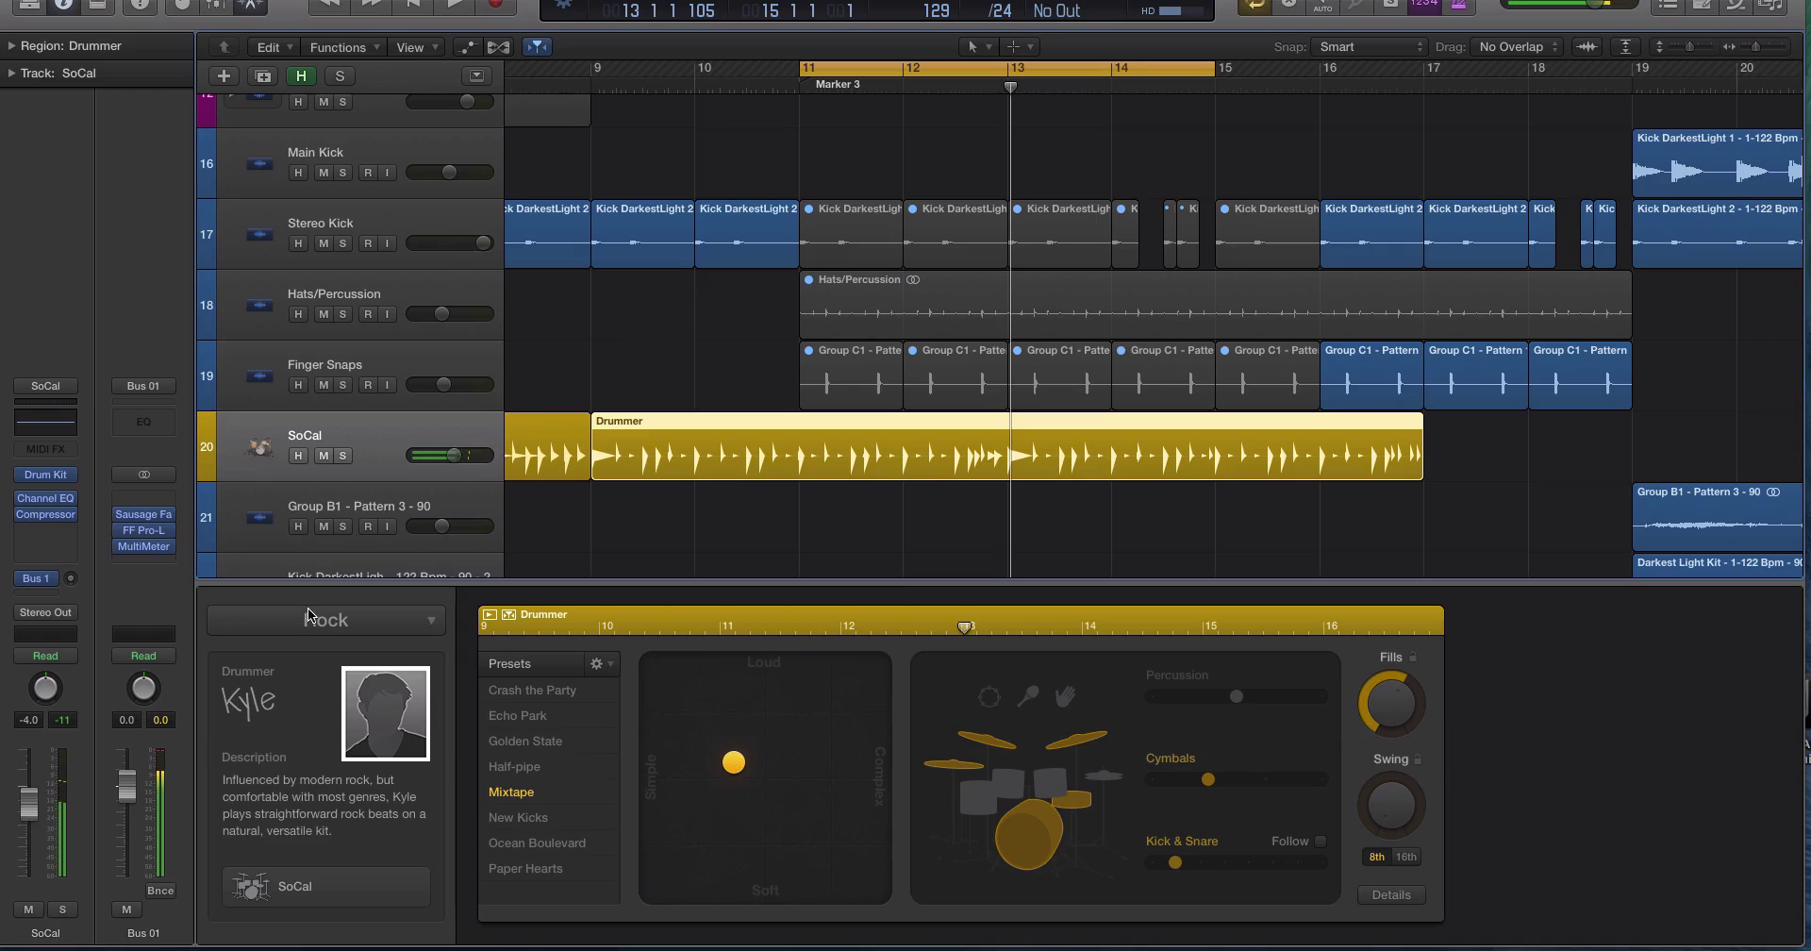
Replace the drummer with Rose from the R&B genre
click(340, 620)
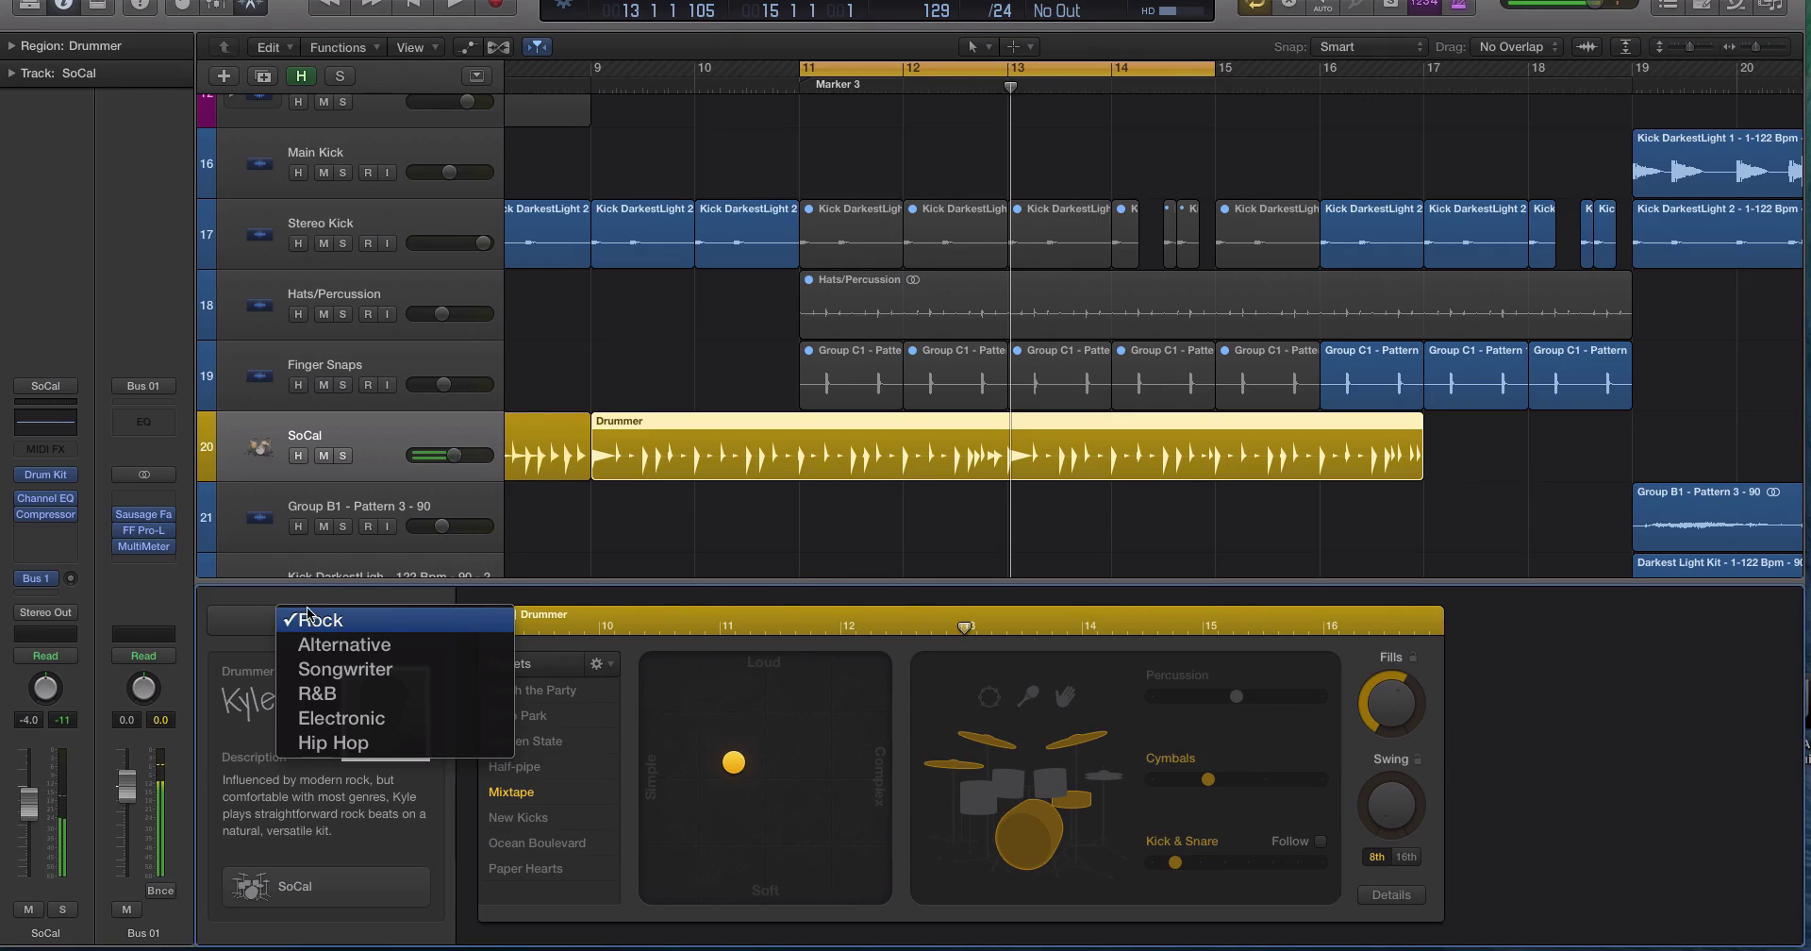
click(368, 693)
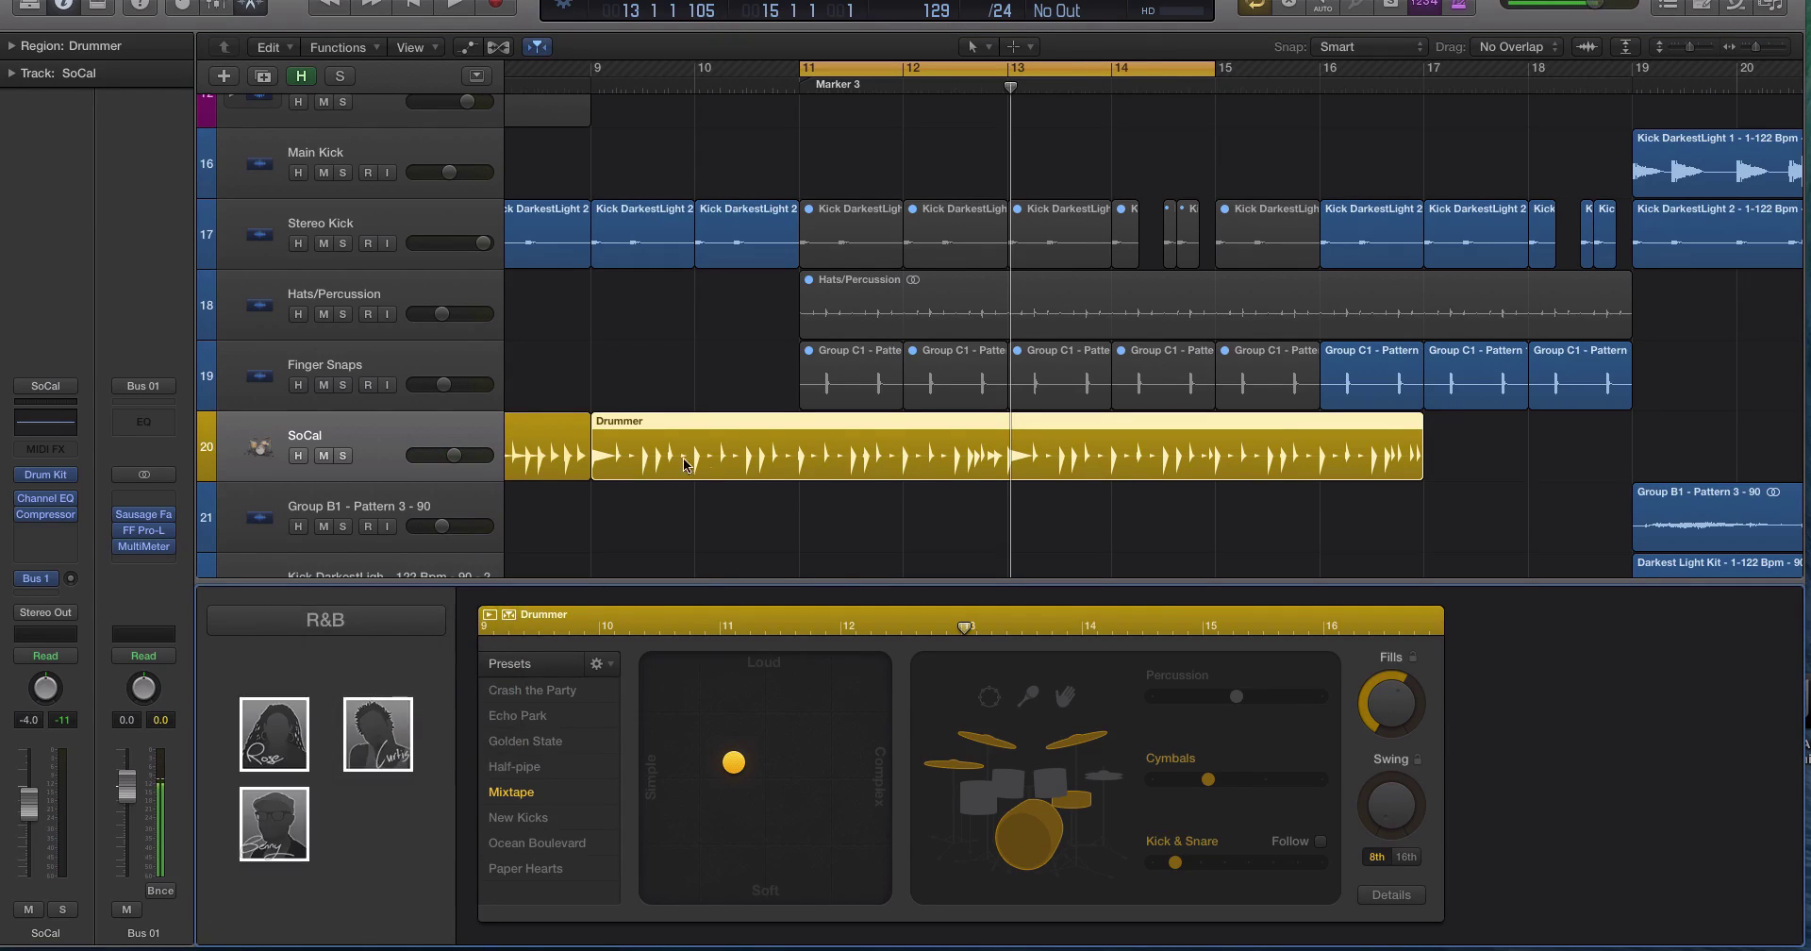
click(272, 755)
click(1011, 351)
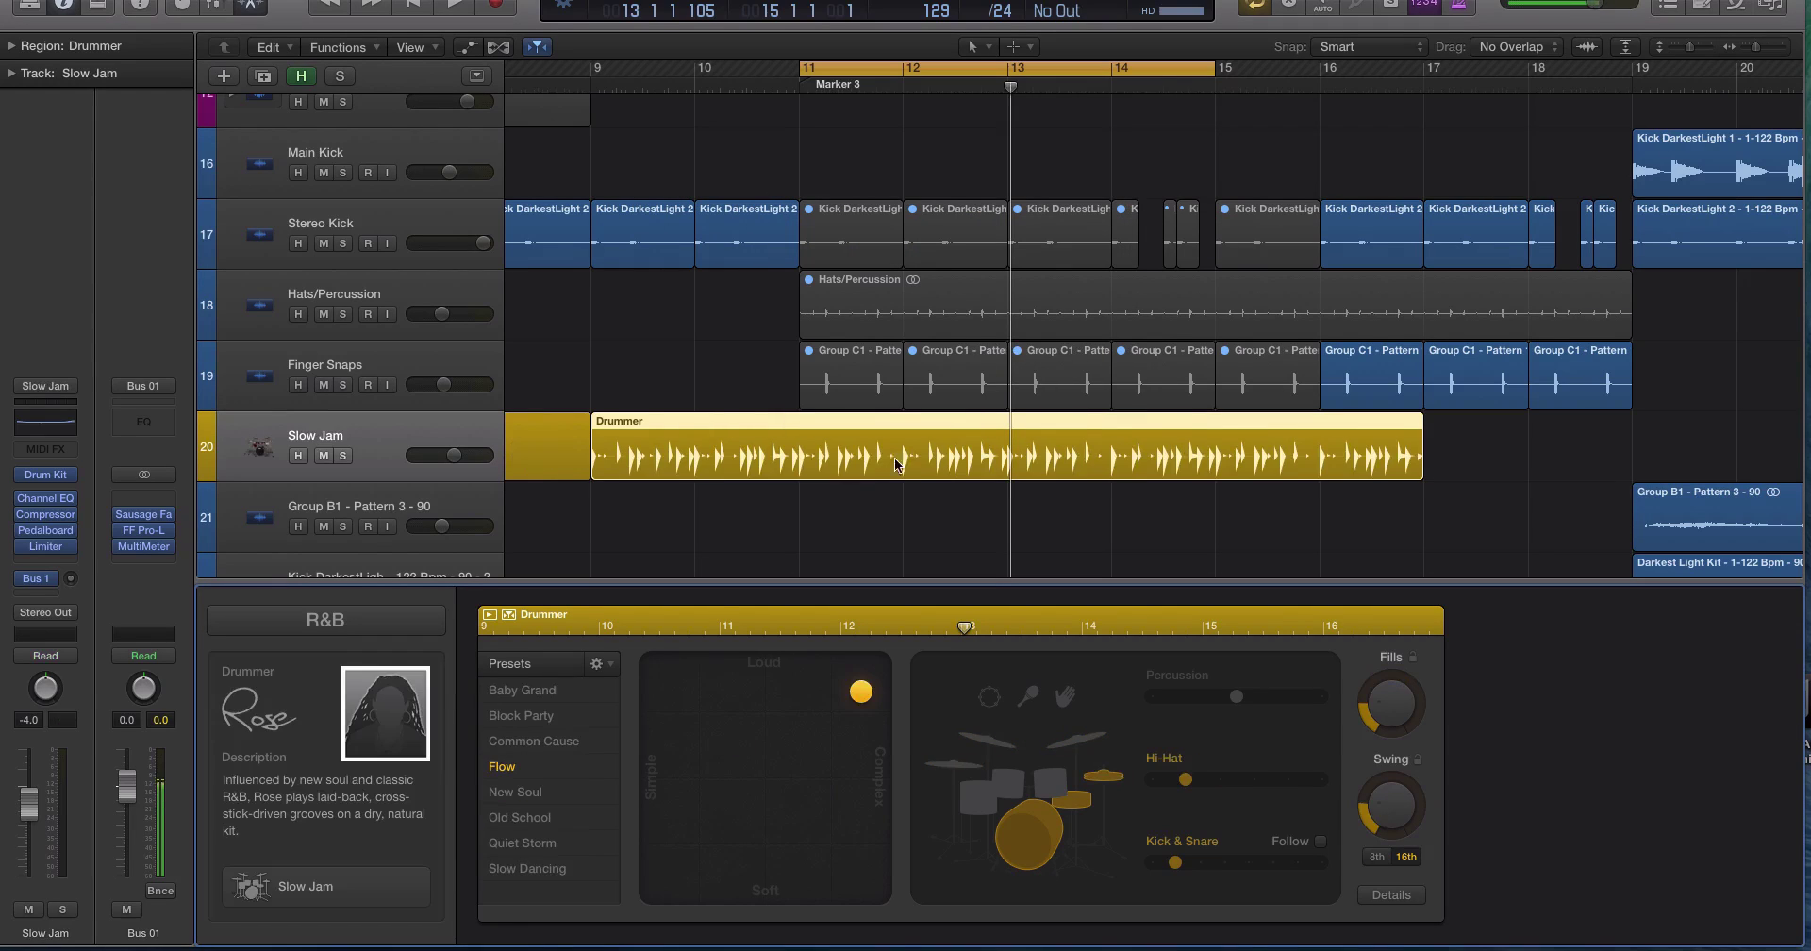
click(790, 442)
Play Rose's pattern while moving the groove toward simpler
key(space)
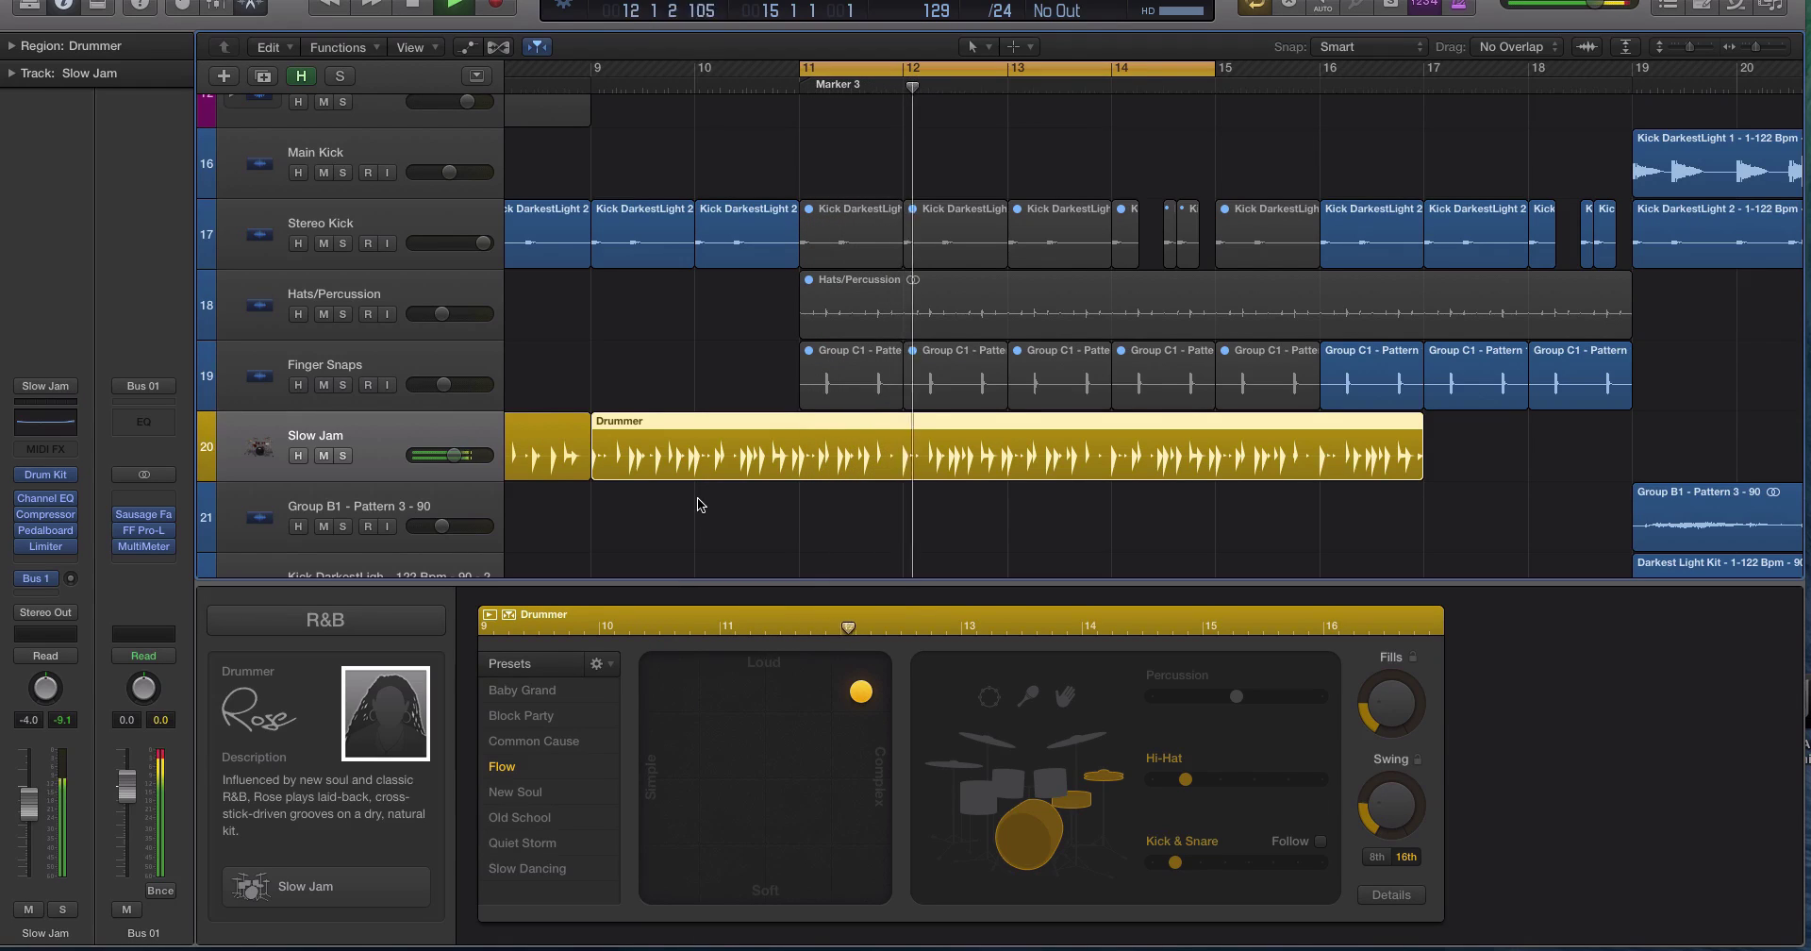
click(676, 752)
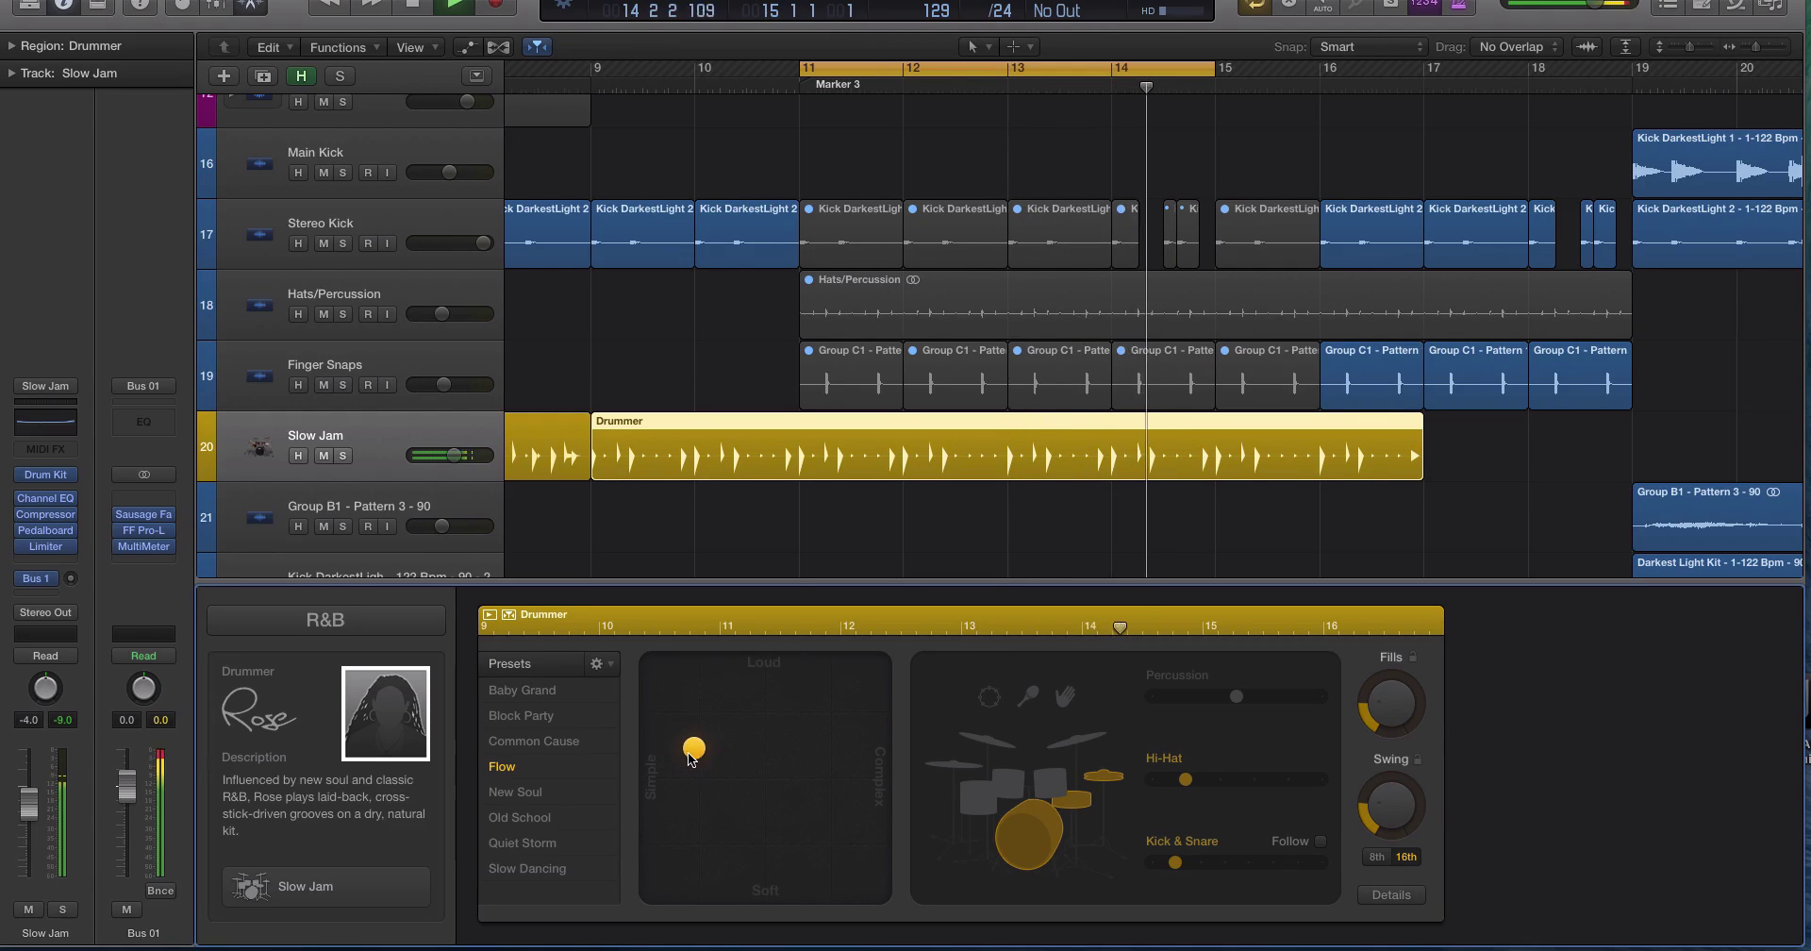
click(697, 755)
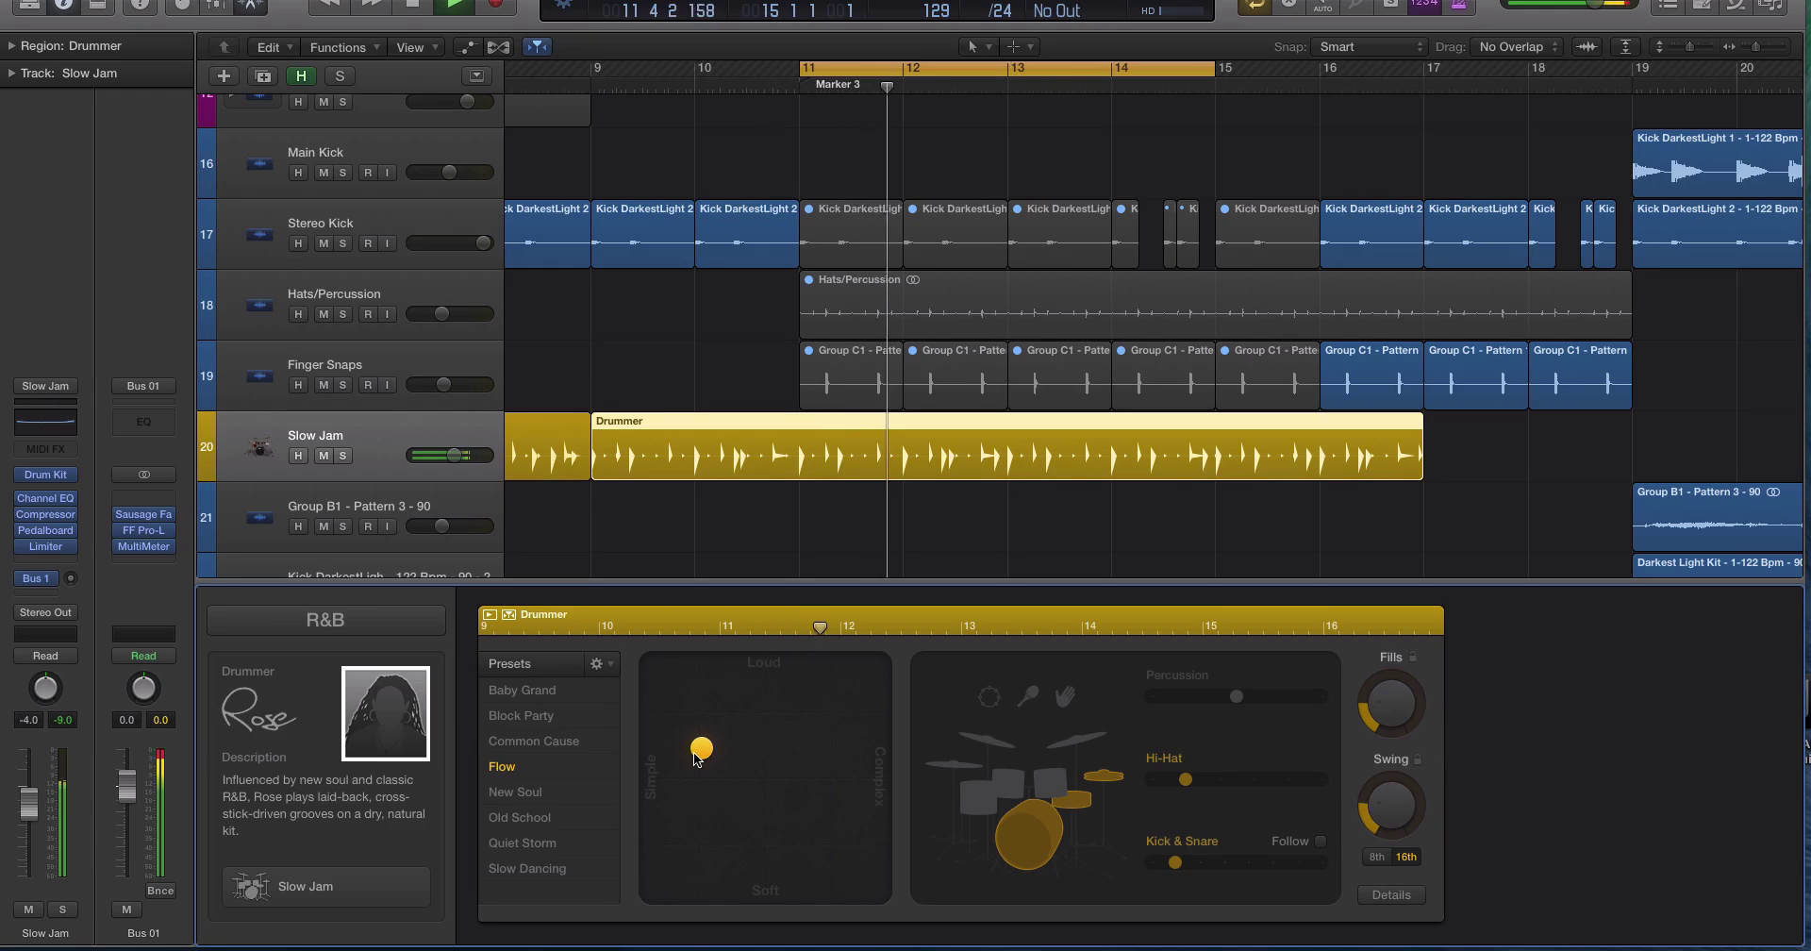
key(space)
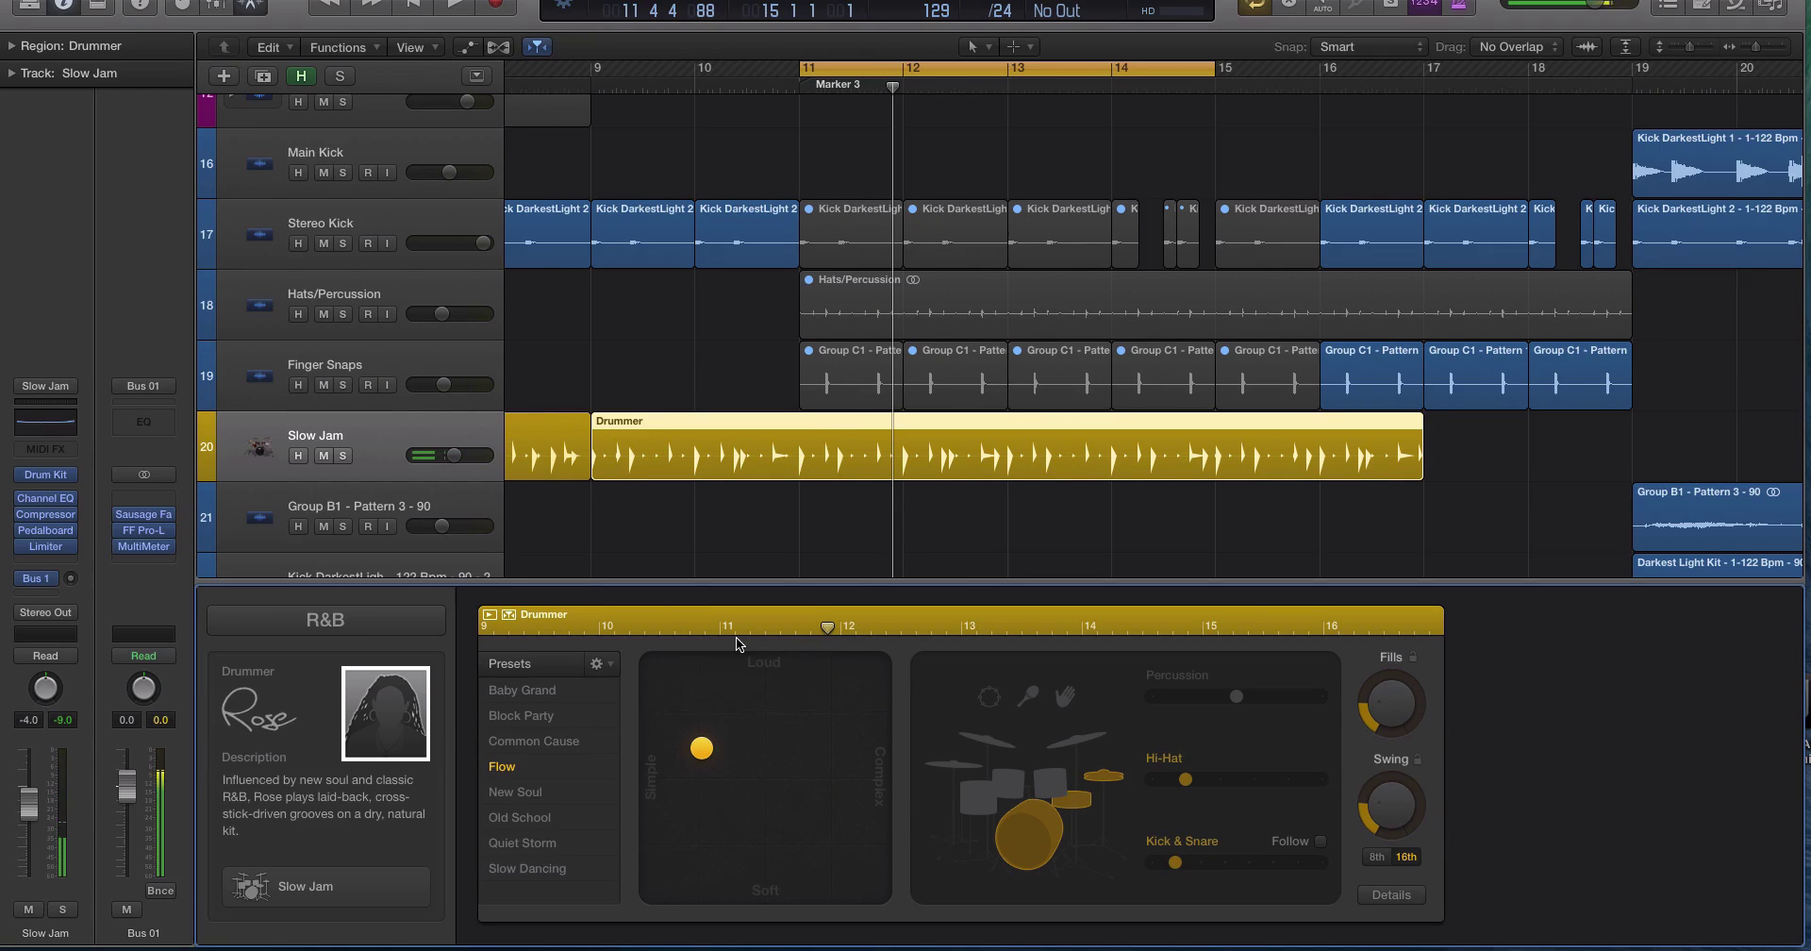
Audition the kick and snare pieces in the Slow Jam drum kit window
click(298, 885)
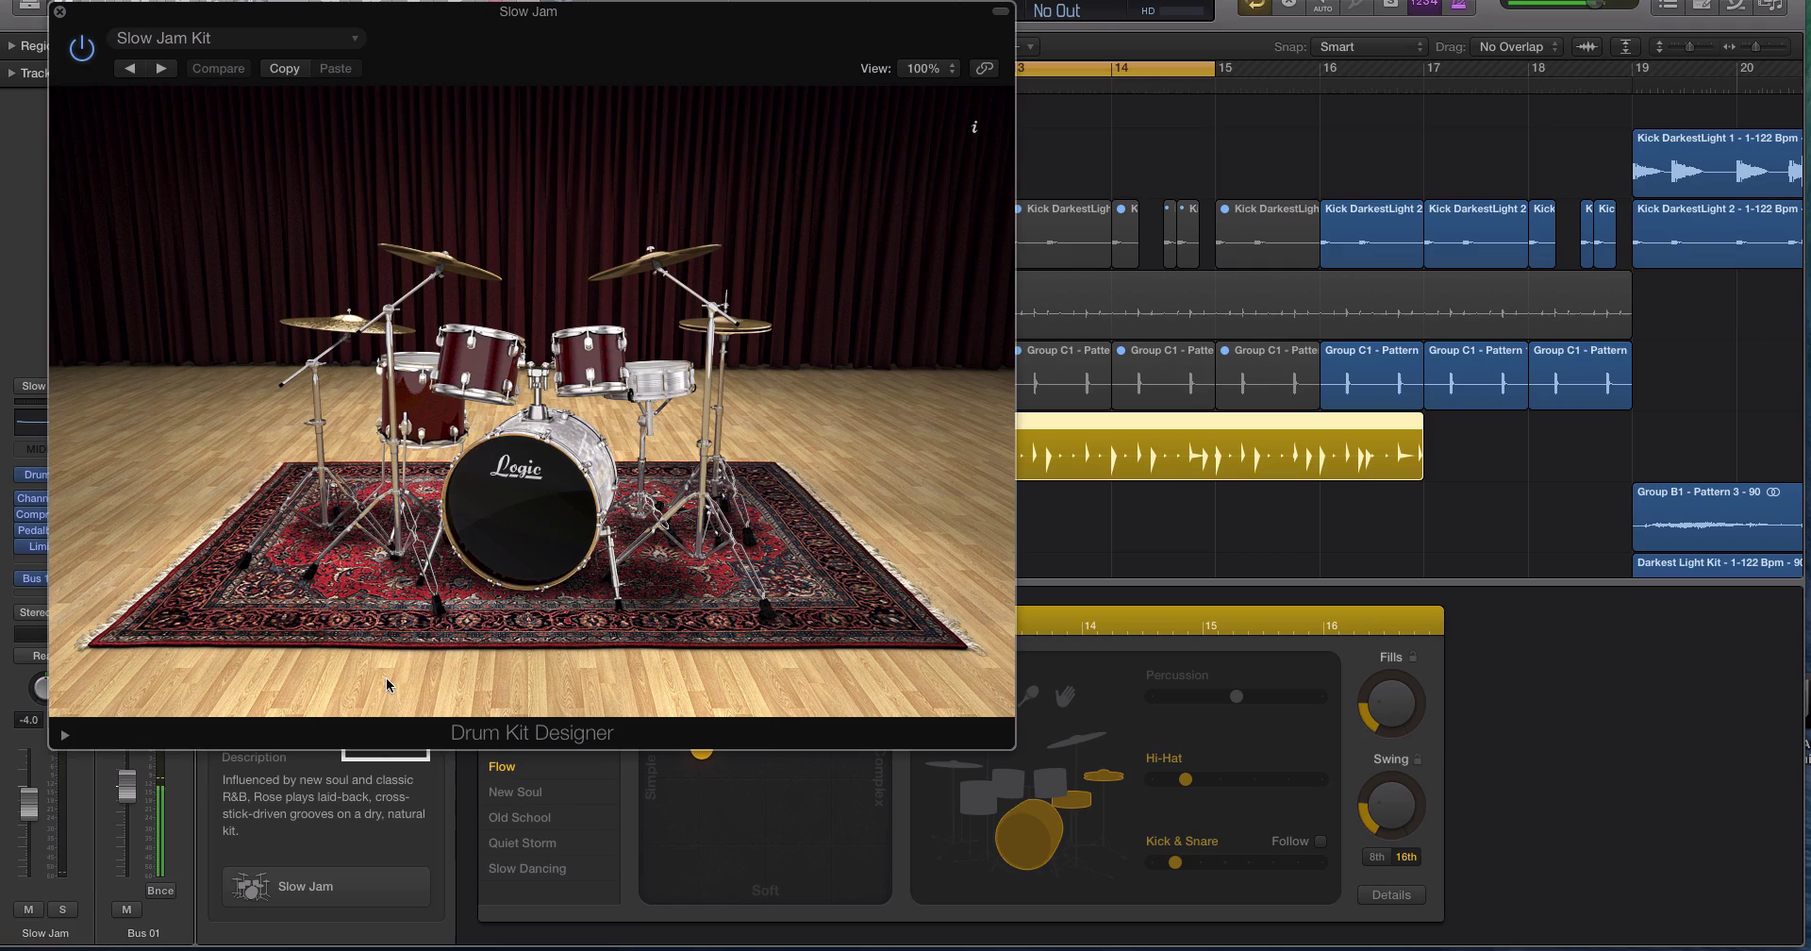
click(517, 514)
click(661, 382)
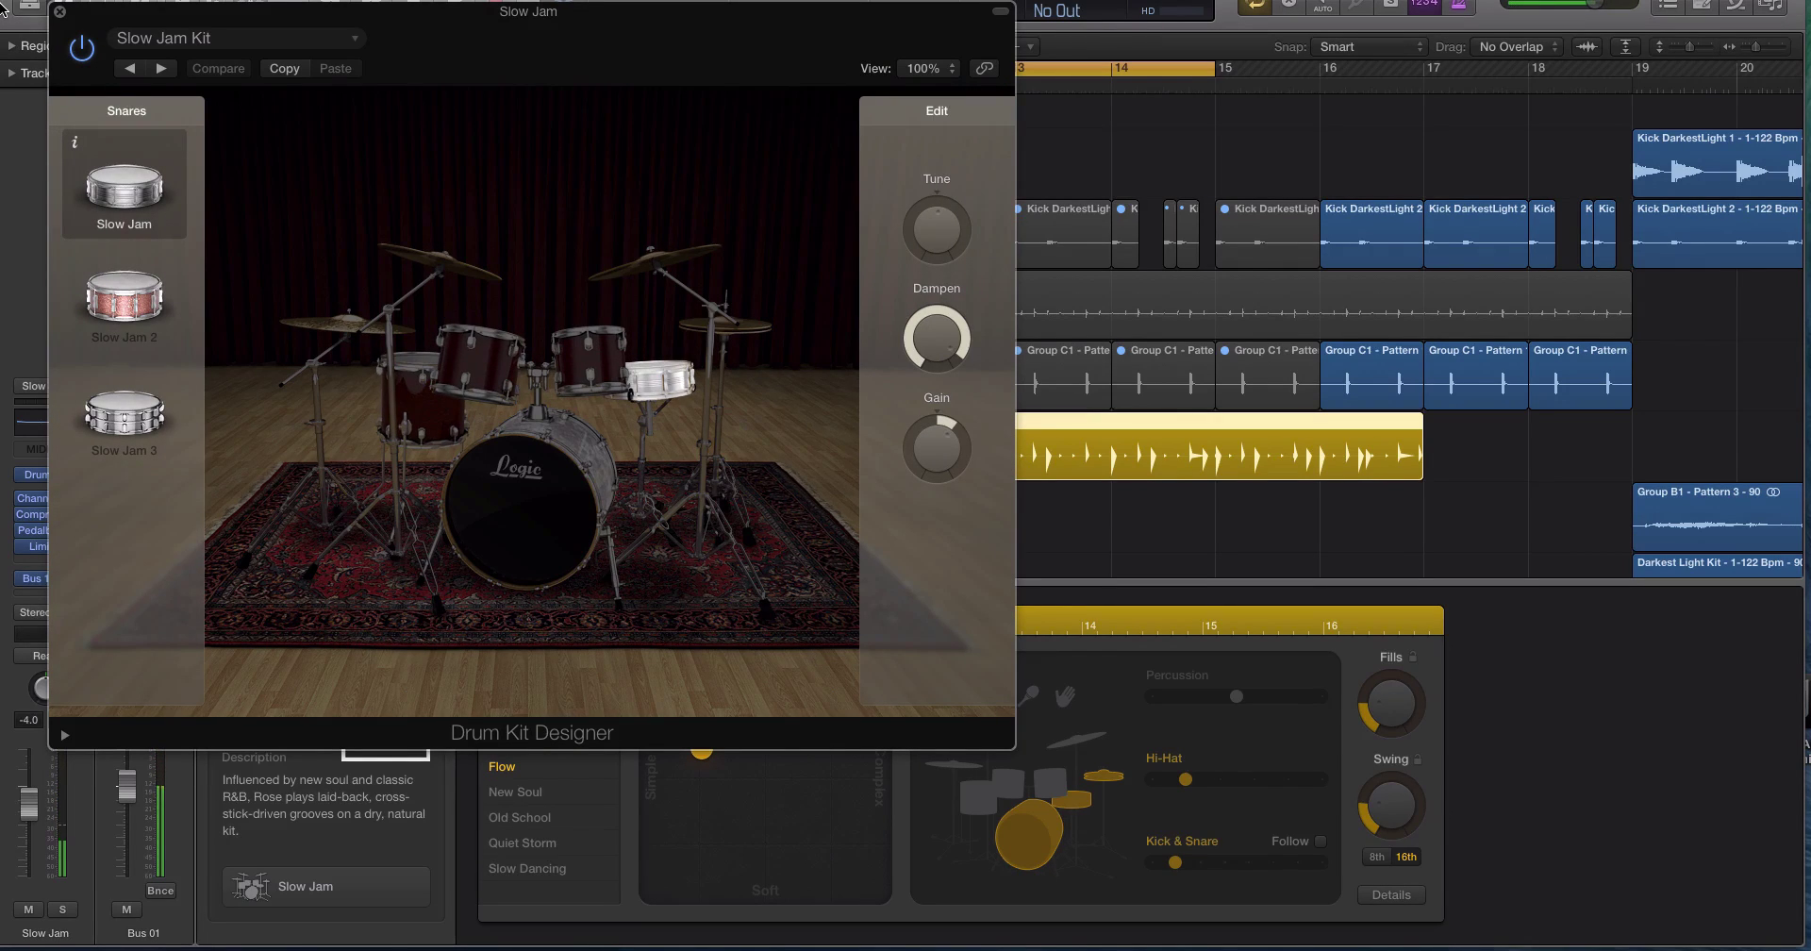
click(59, 11)
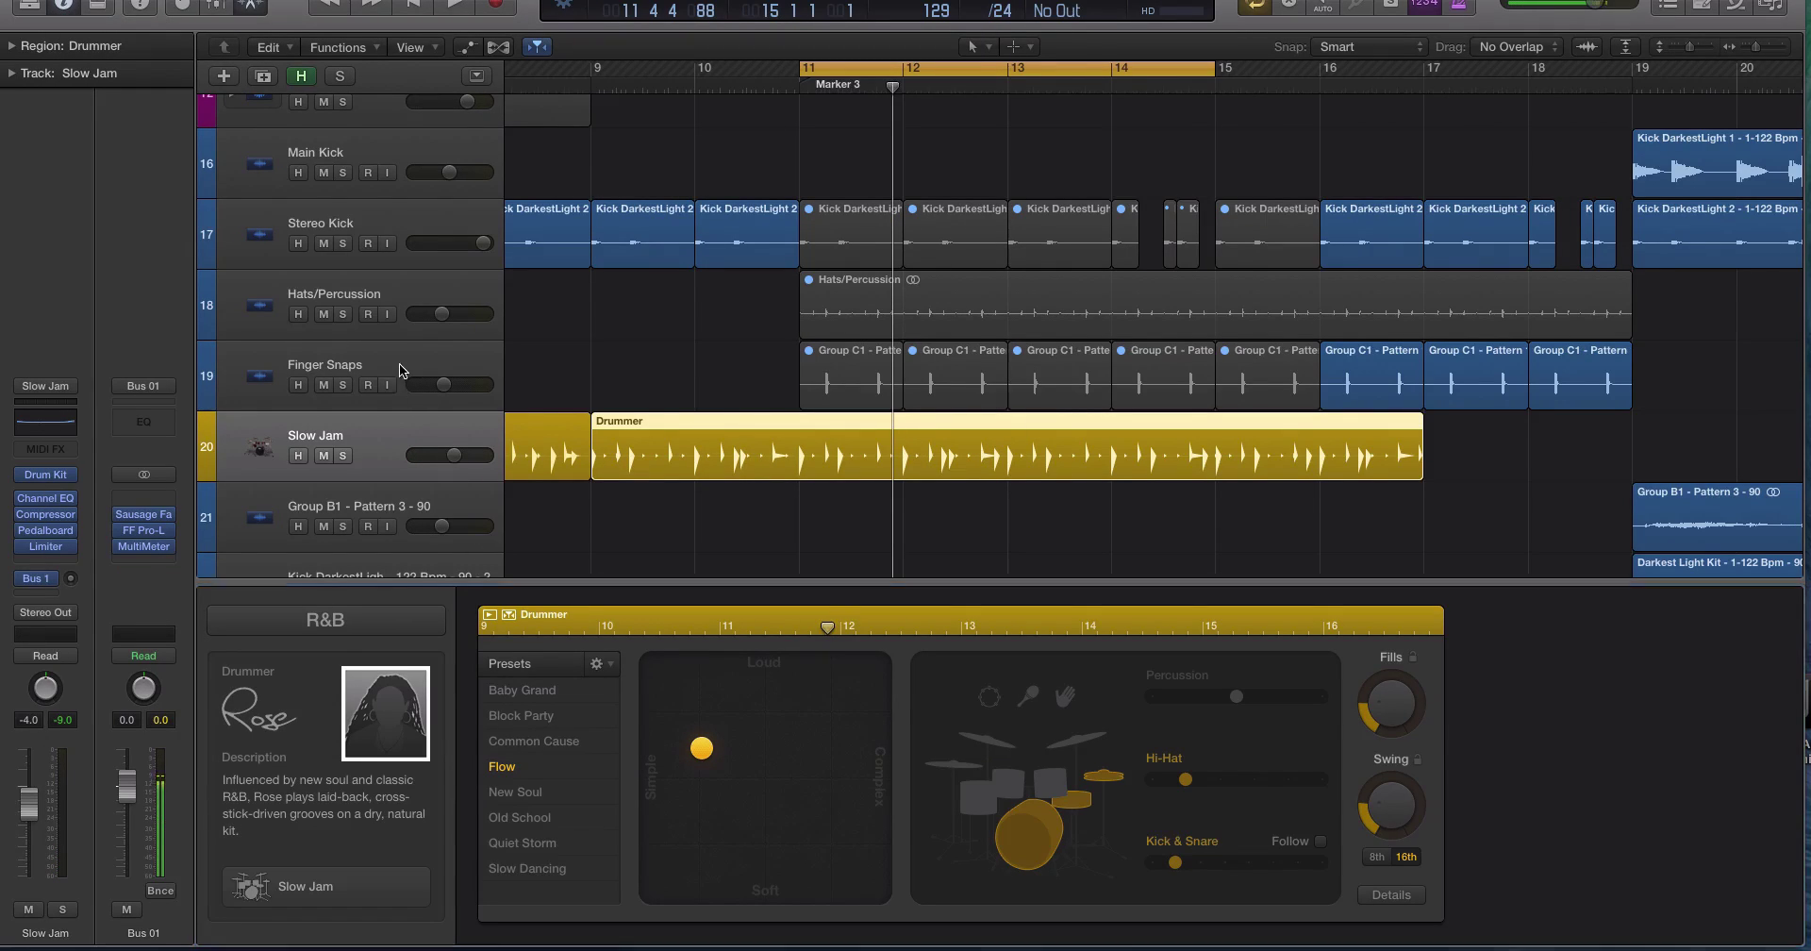
scroll(387, 428, down, 1)
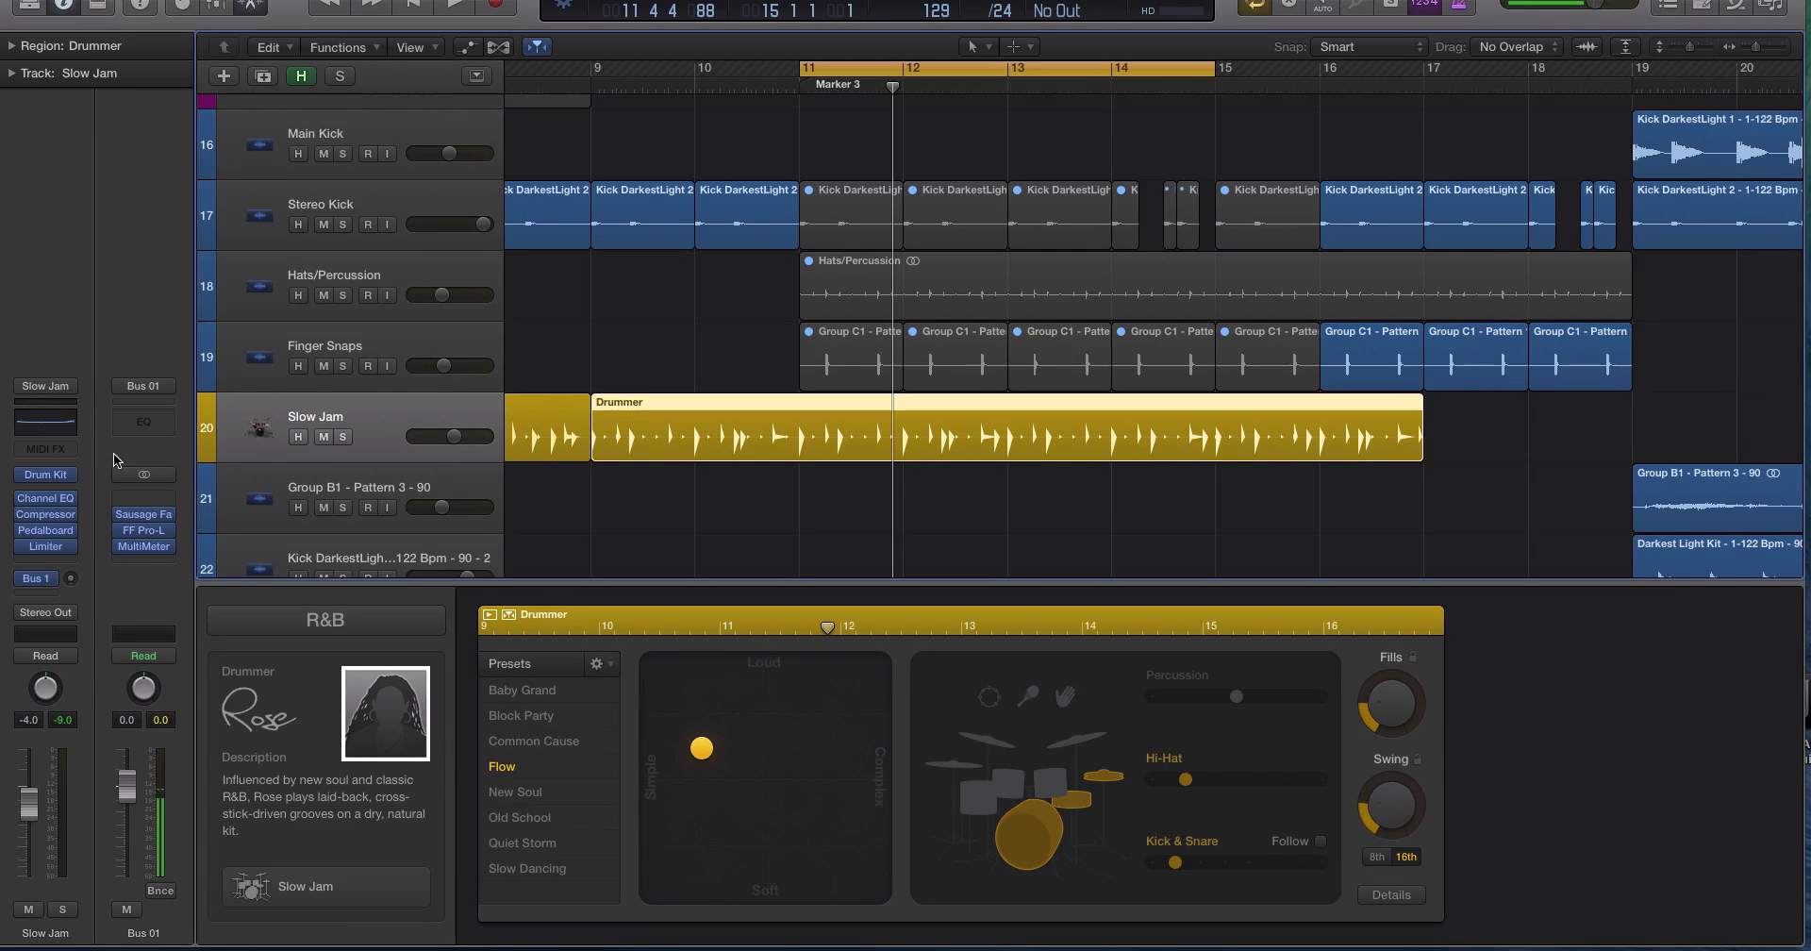
click(49, 477)
click(60, 12)
Play the Slow Jam drummer, check the kit again, and show the drummer genre list
mouse_move(51, 476)
key(space)
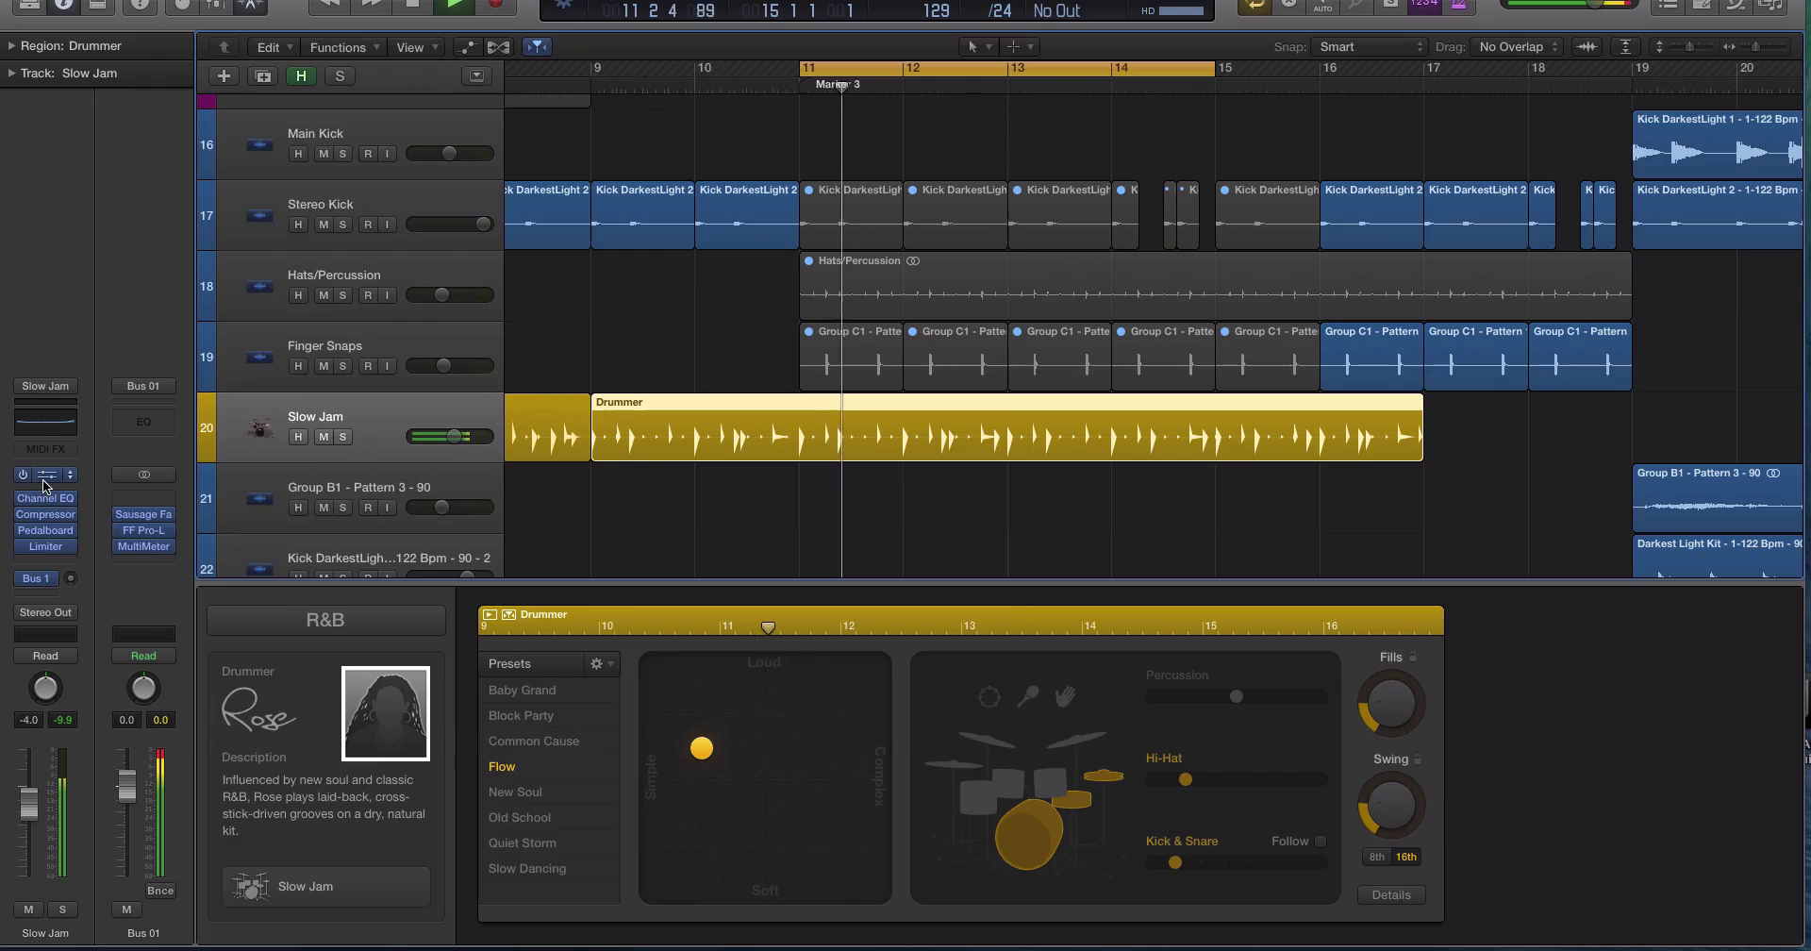
click(43, 480)
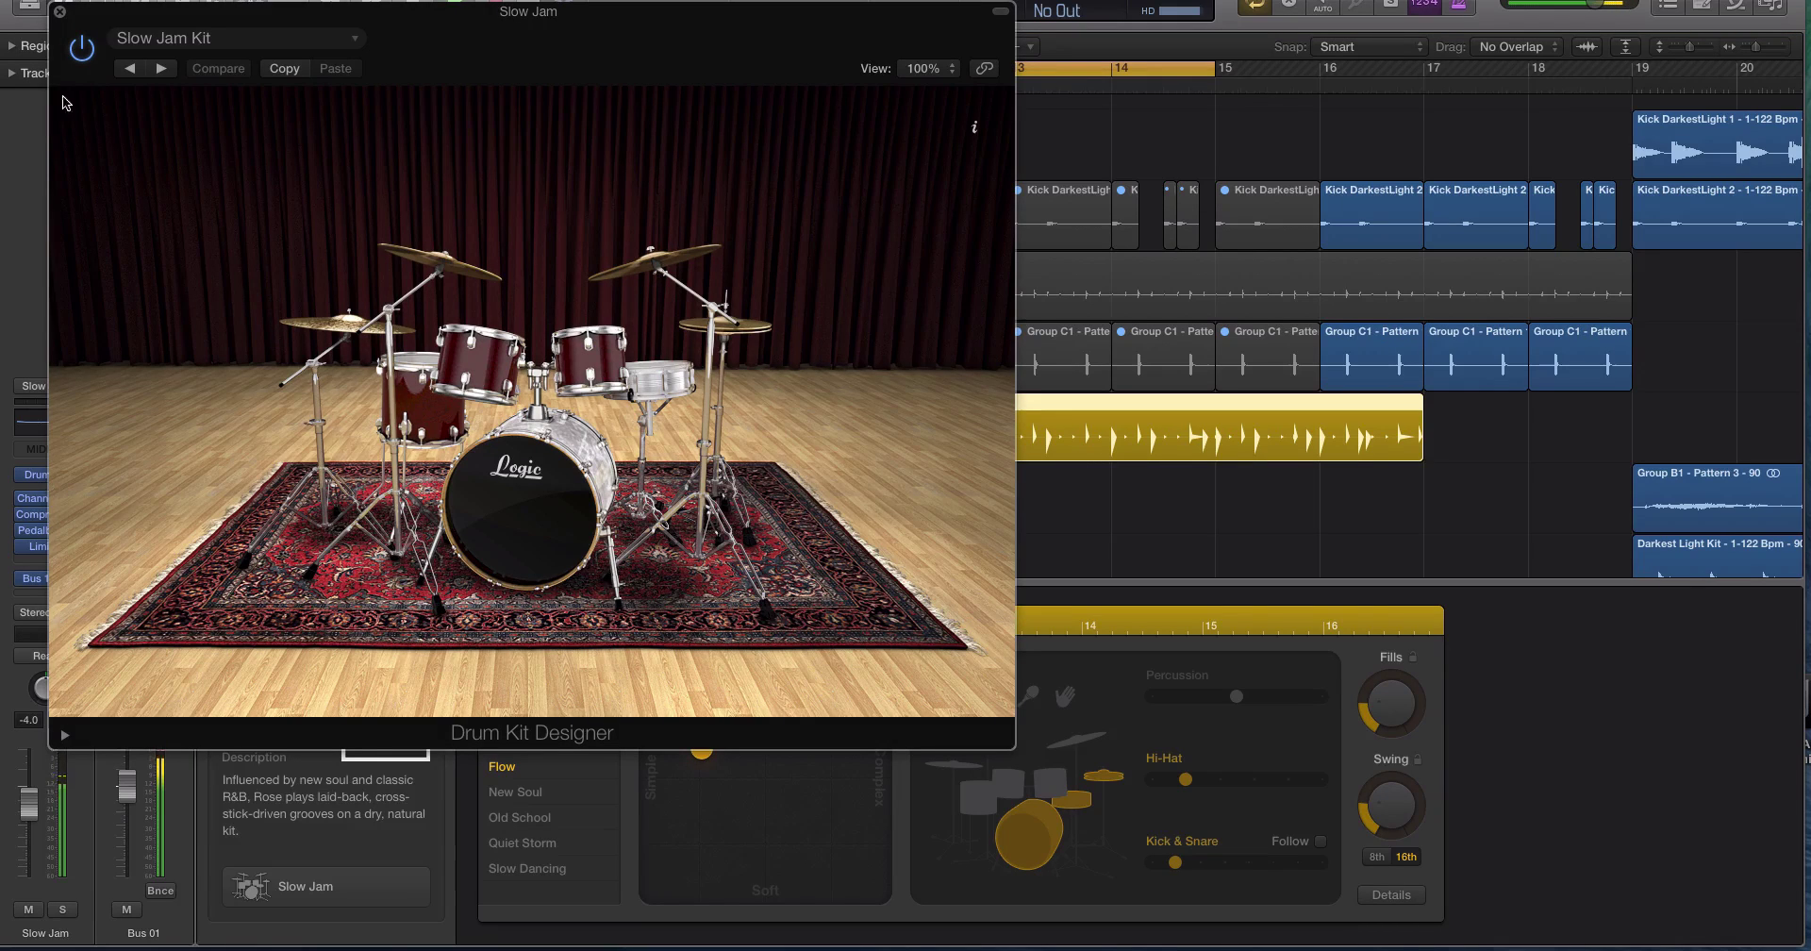
click(59, 13)
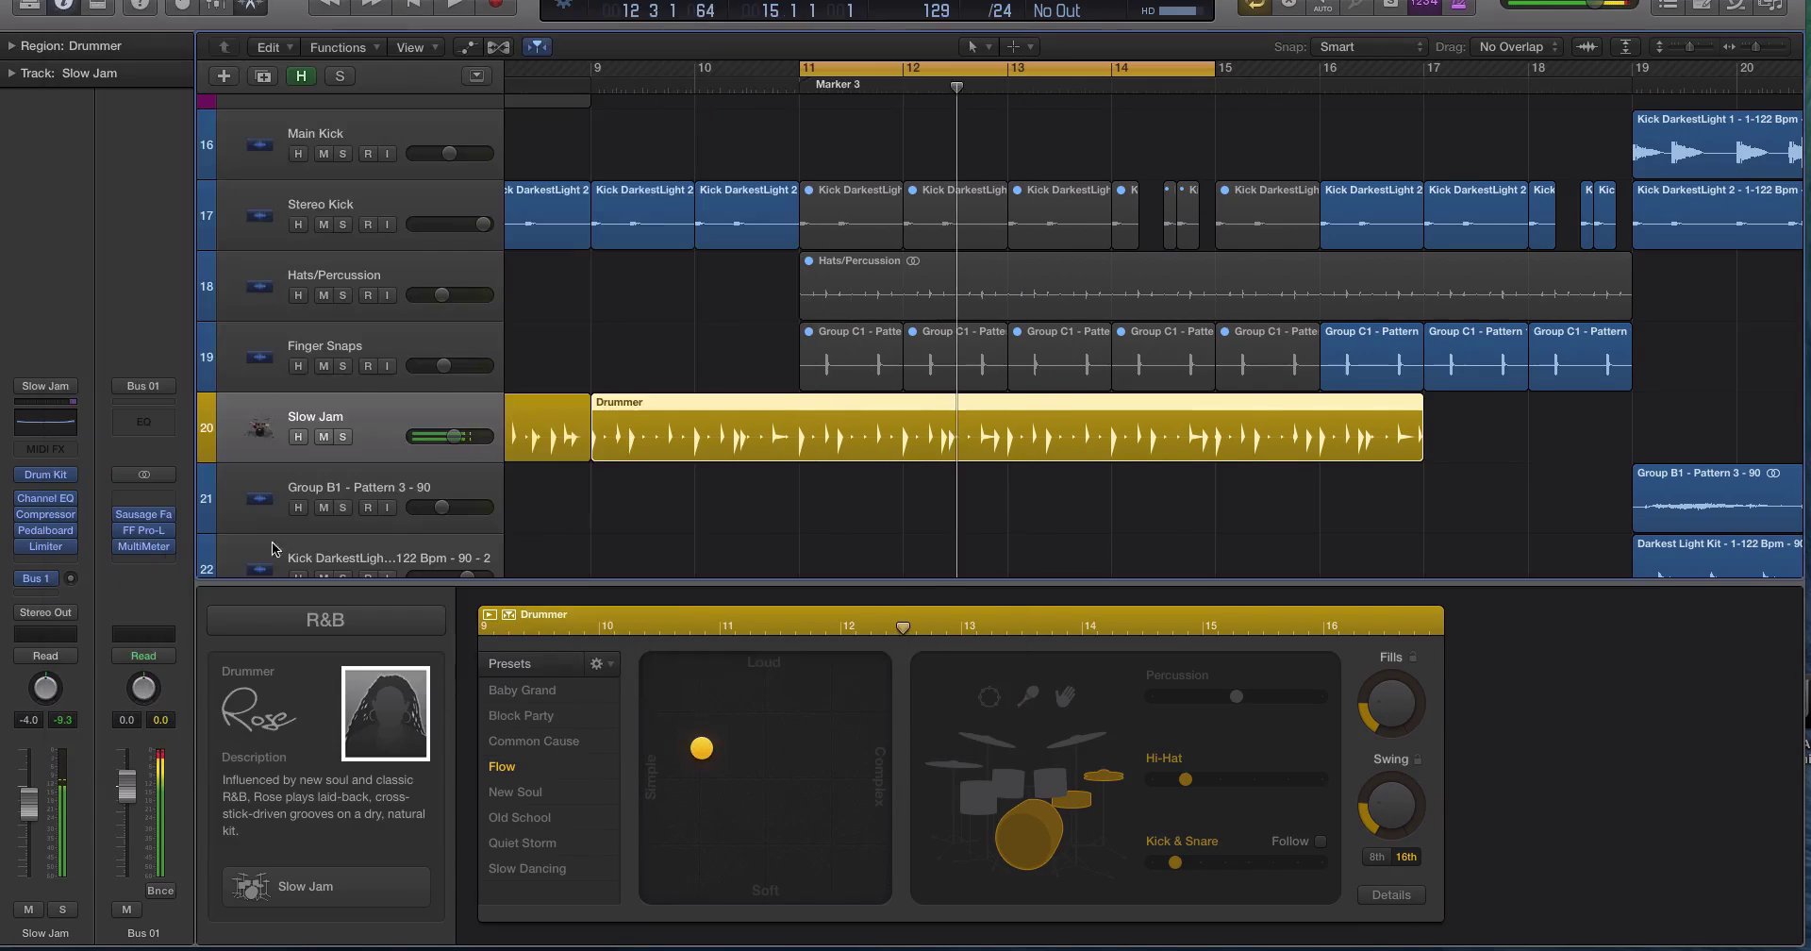
click(345, 624)
Switch to Hip Hop drummer Maurice on the Crate Digger kit, with a softer, simpler pattern
click(364, 672)
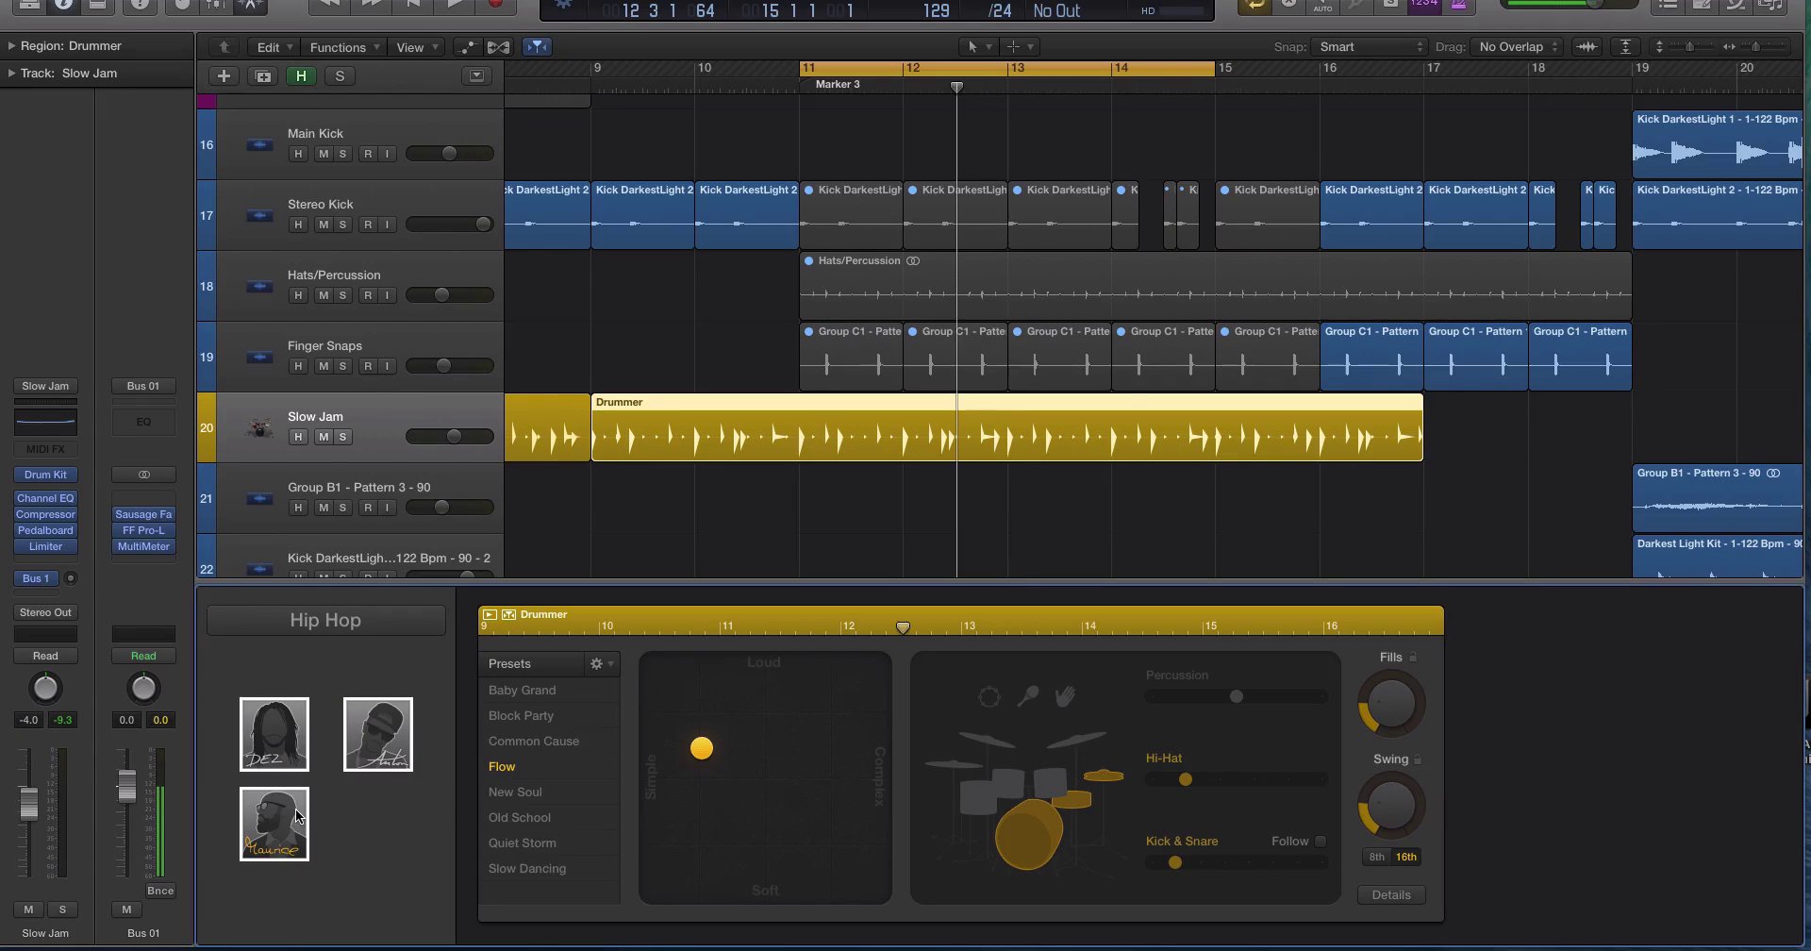
click(296, 816)
click(1047, 359)
key(space)
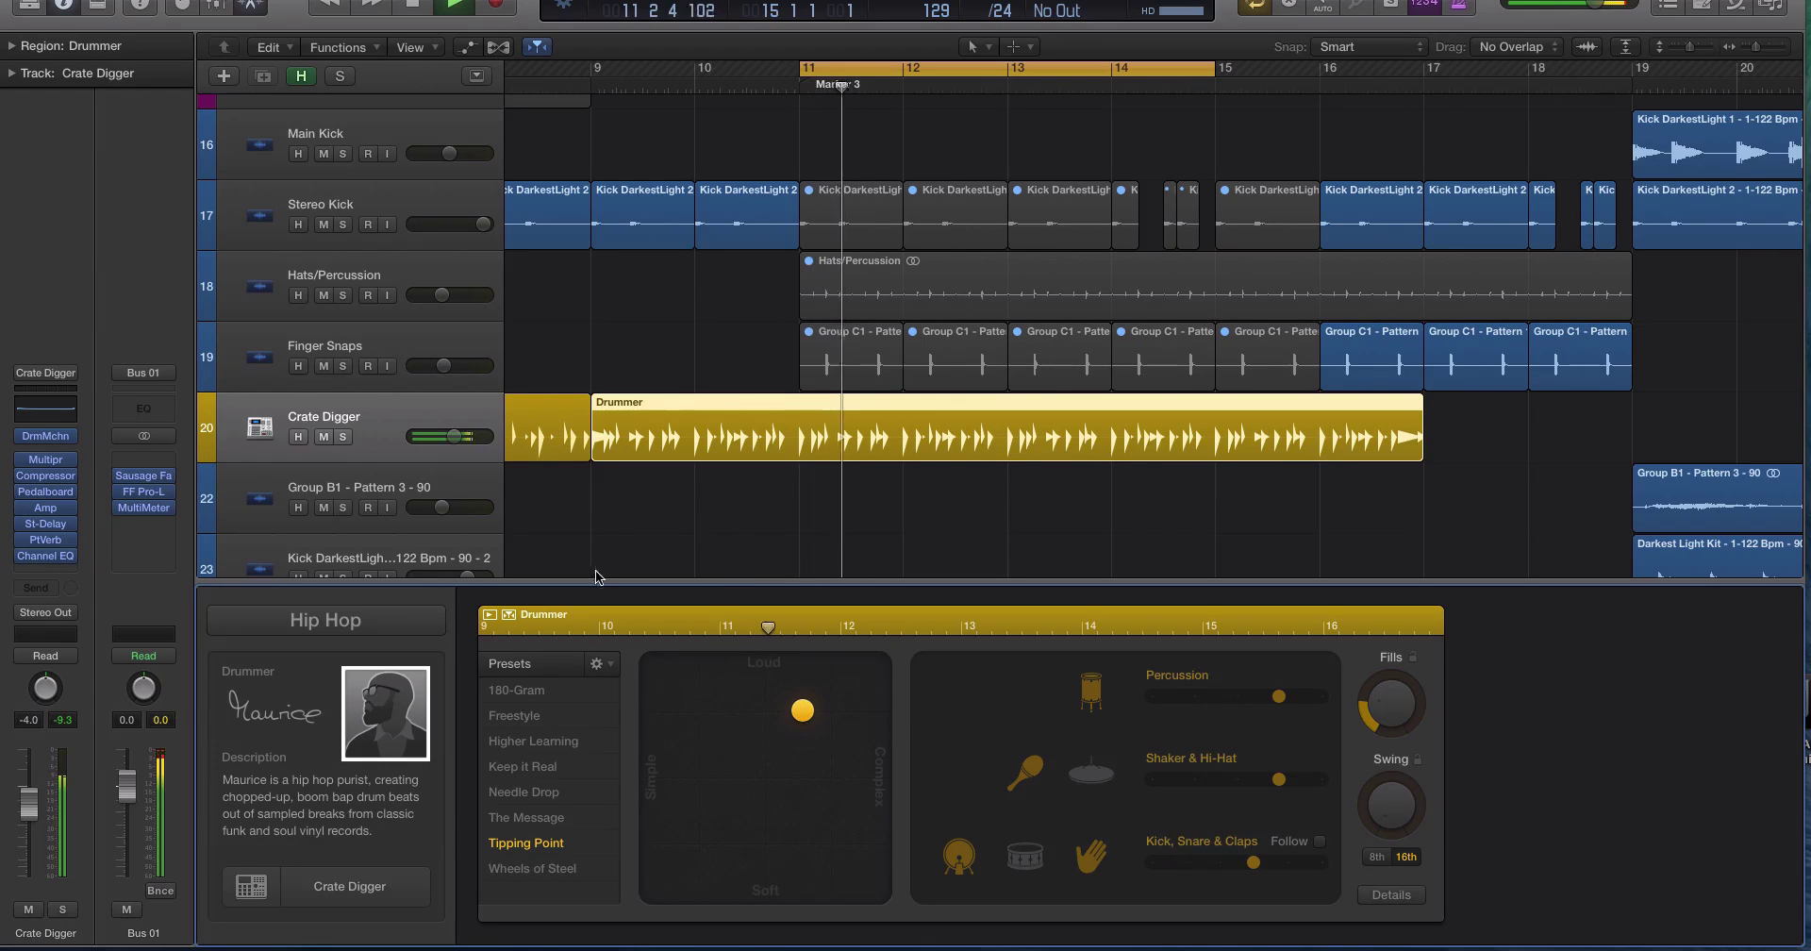
click(687, 748)
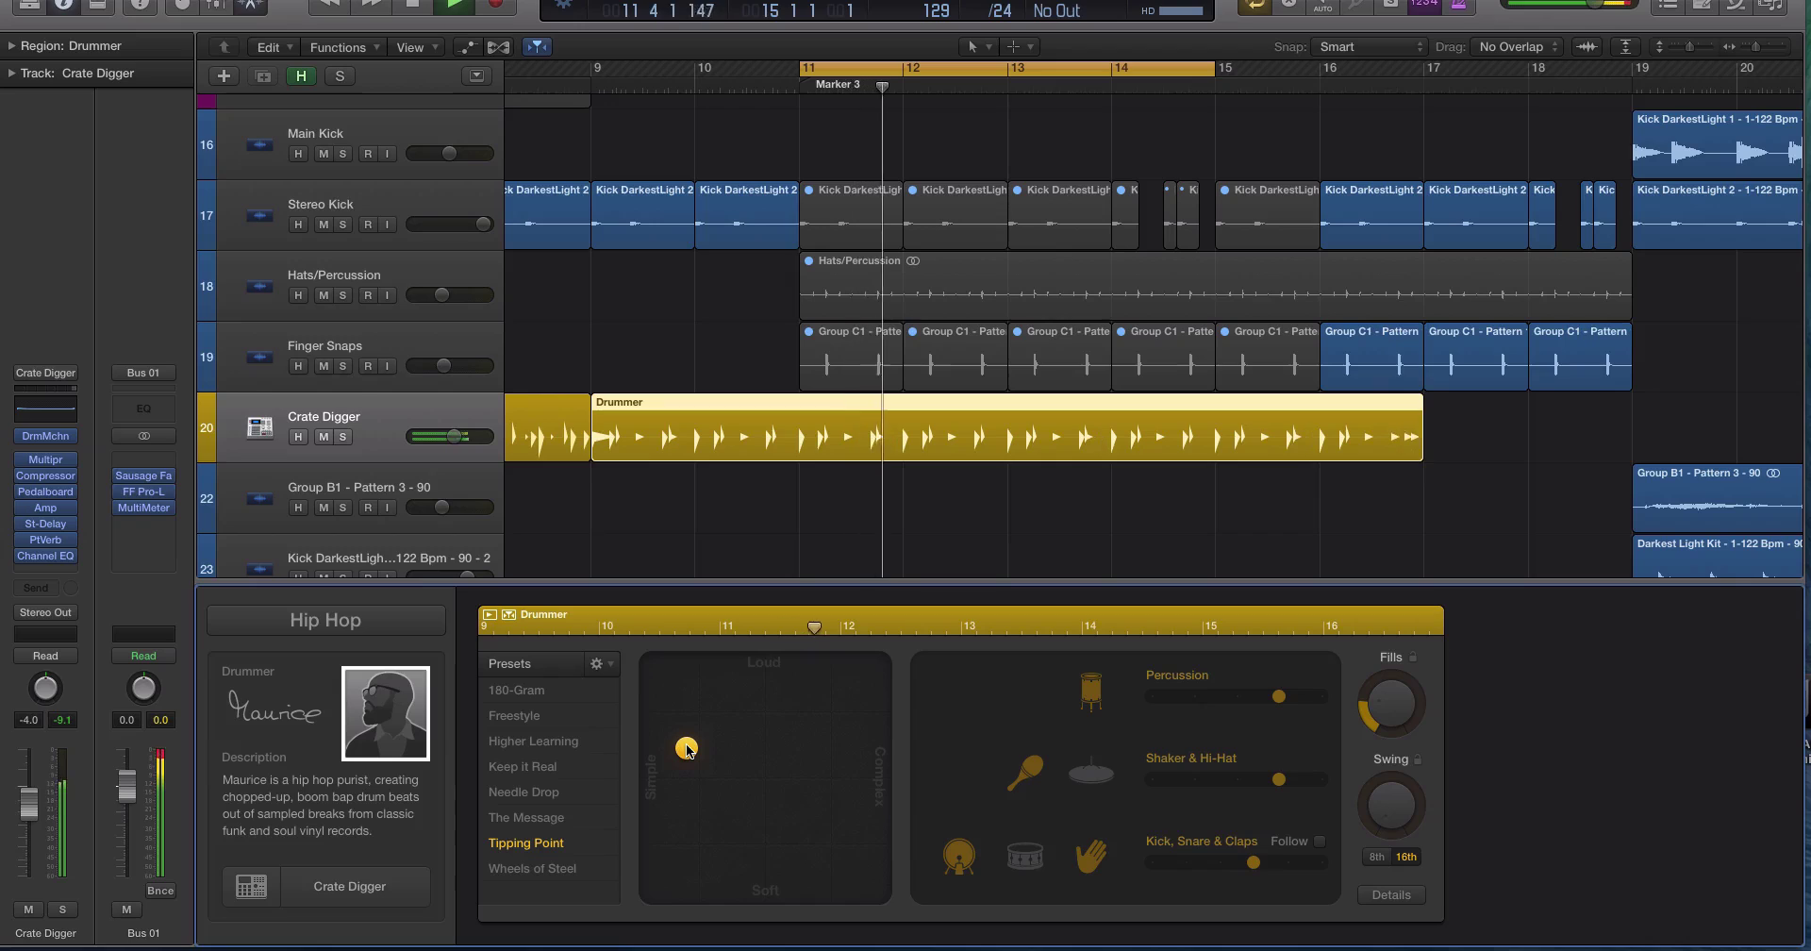
key(space)
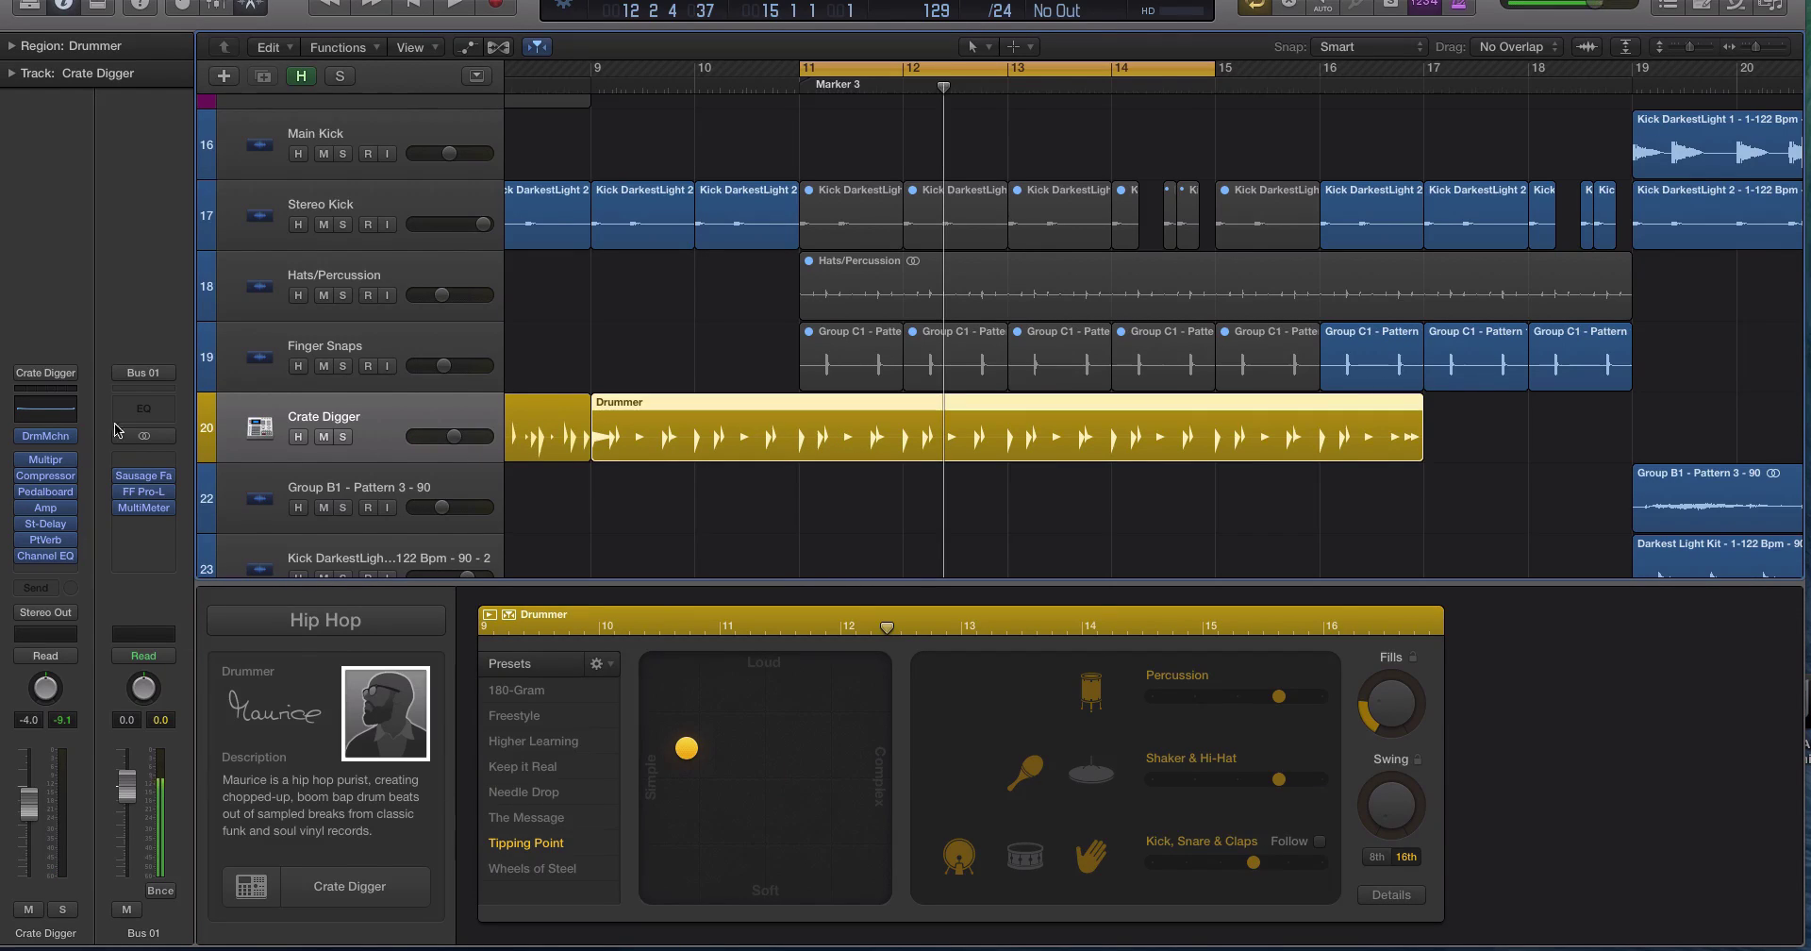
Hide the Drummer Editor and open Crate Digger in Drum Machine Designer to browse the Kick 3, Kick 1 and Snare 1 pads
key(e)
click(51, 437)
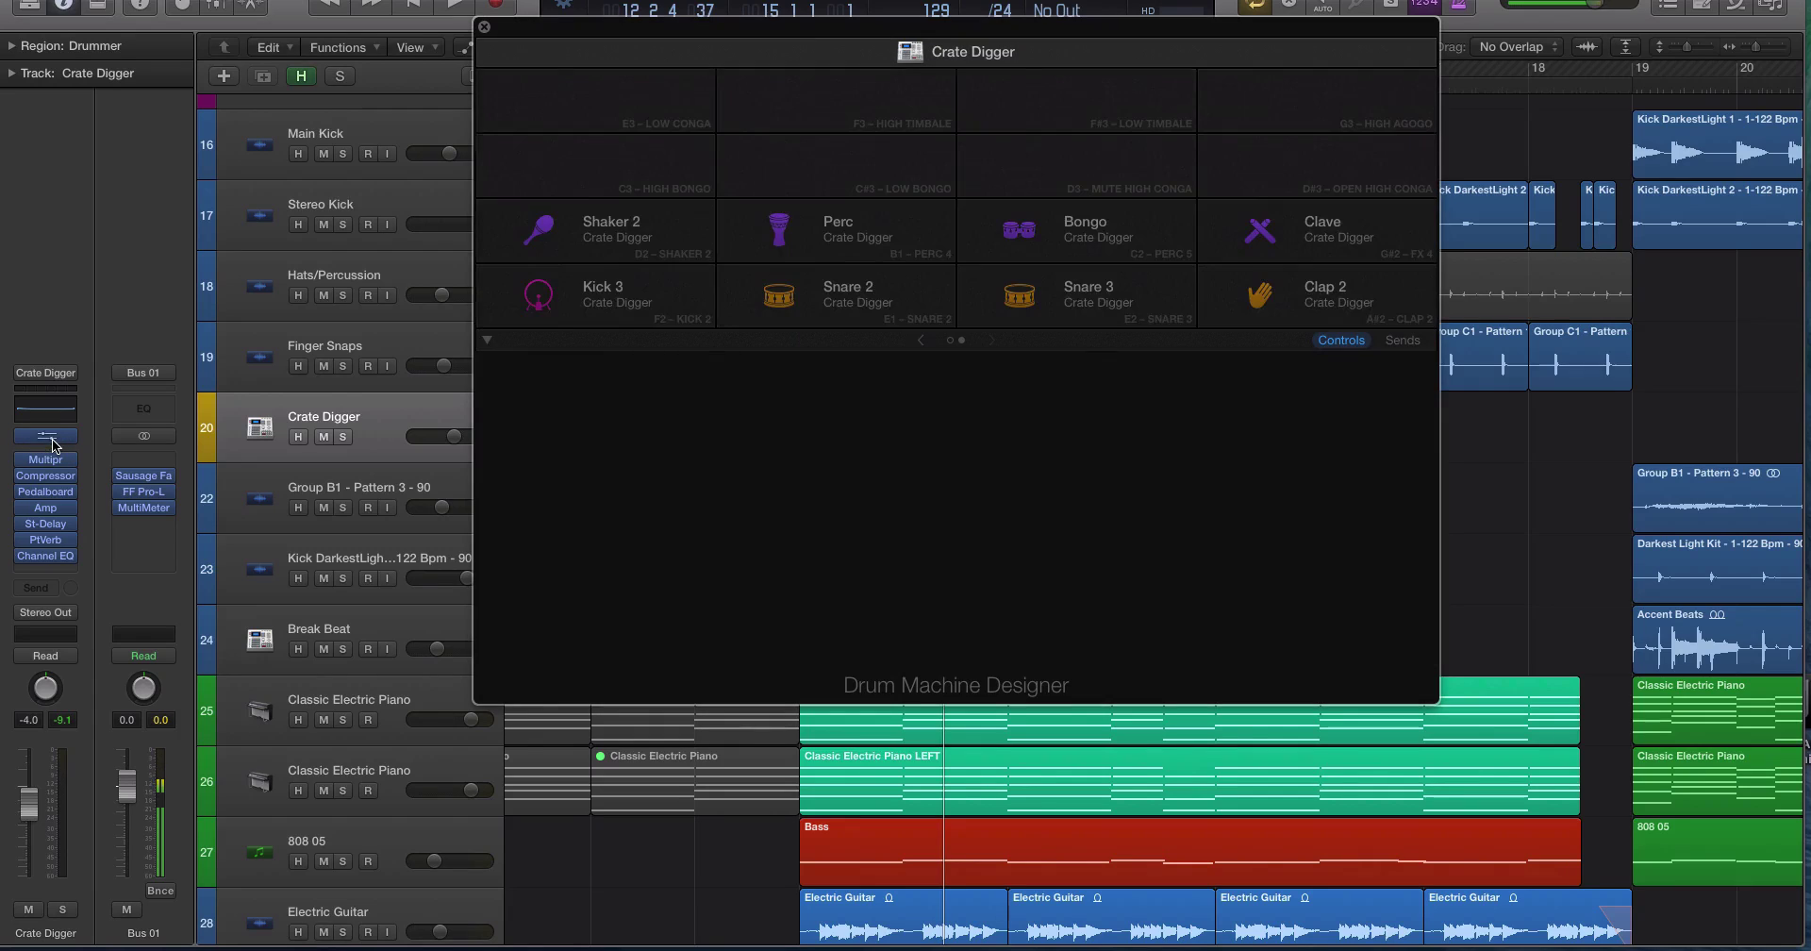
drag(667, 44, 726, 163)
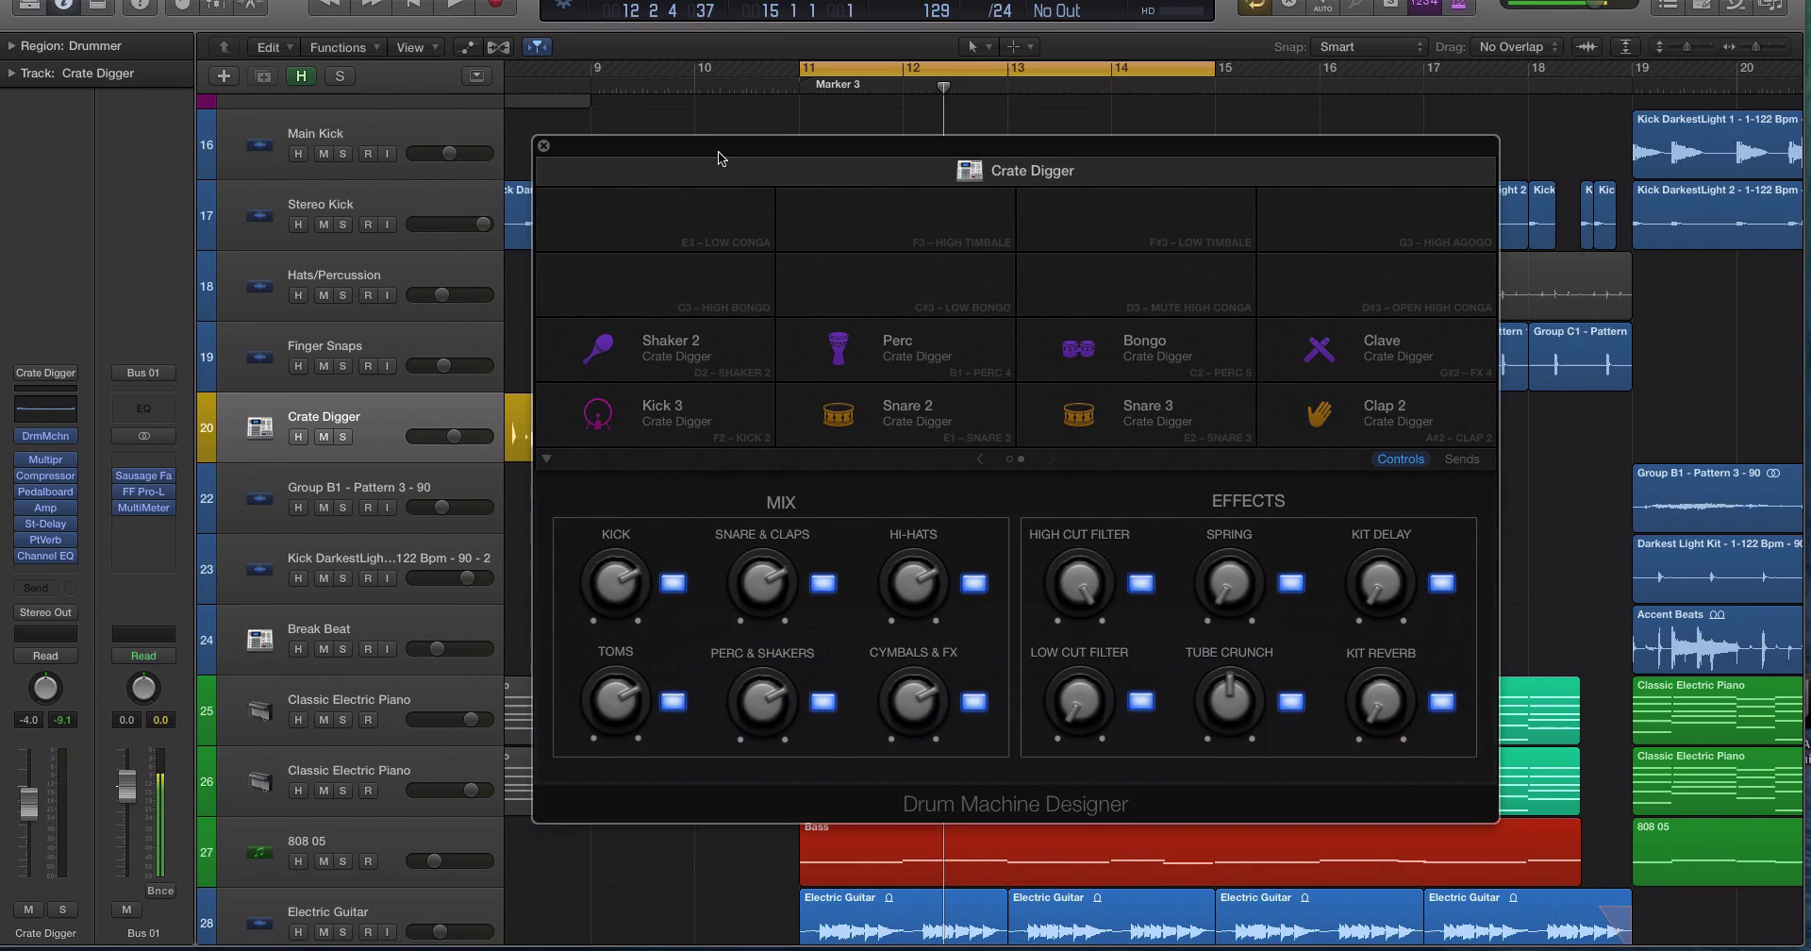
click(678, 425)
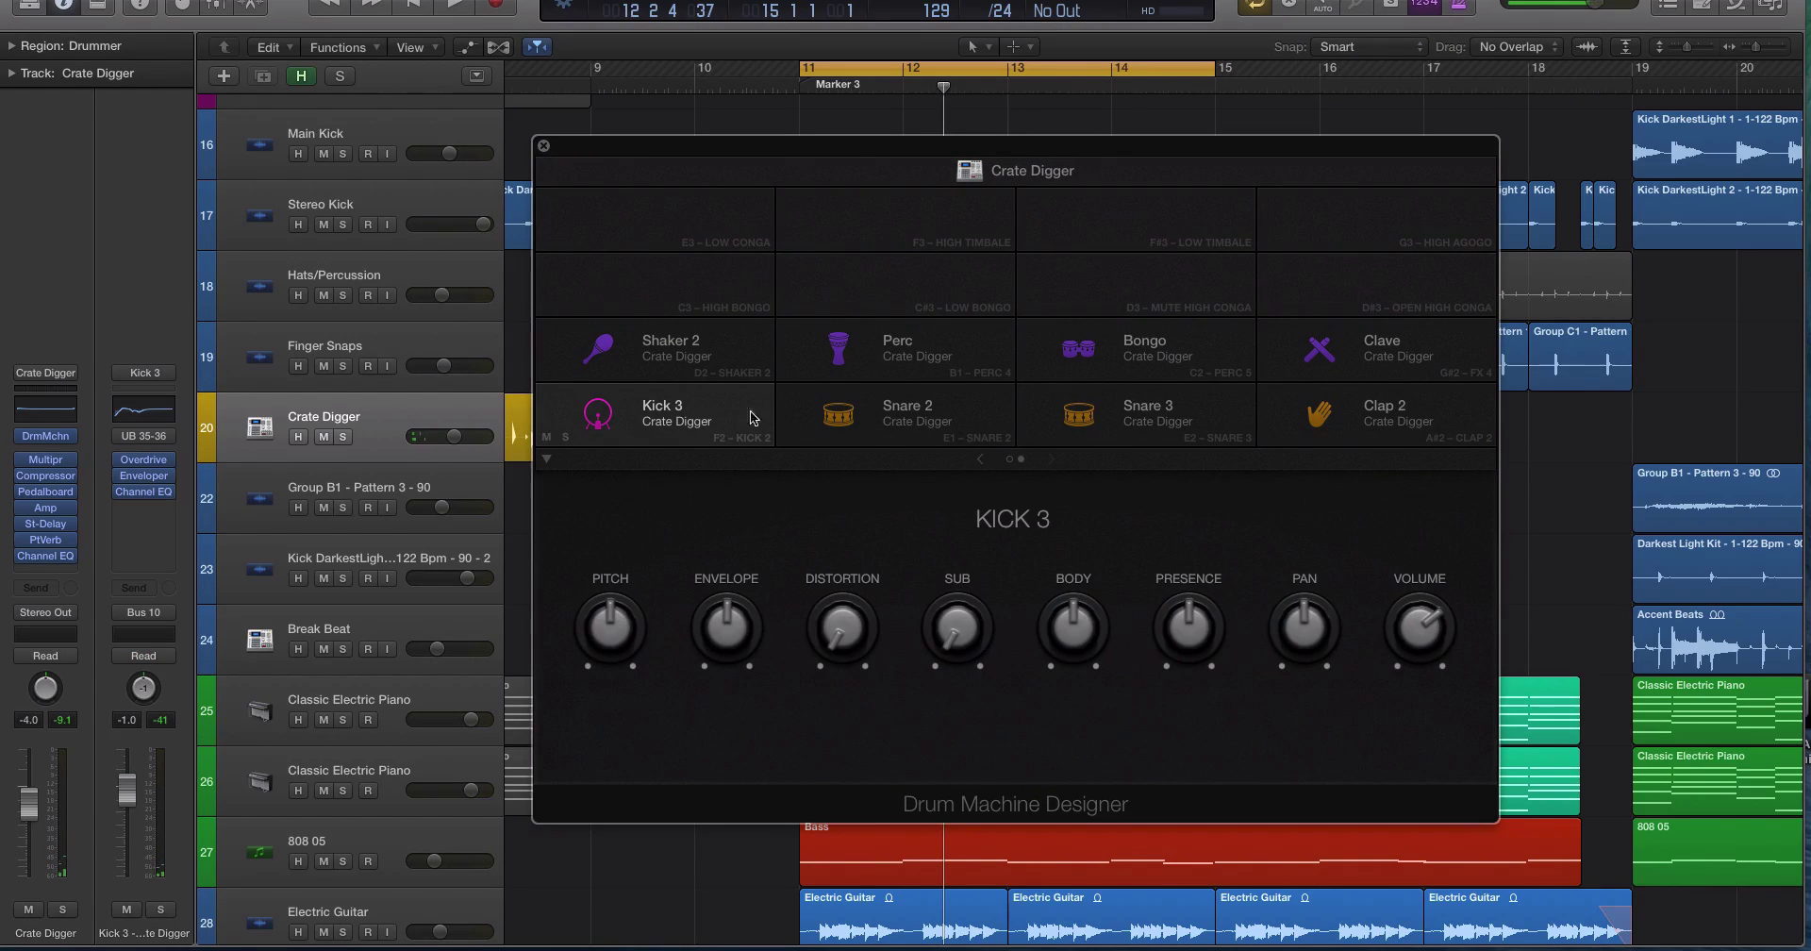
click(981, 458)
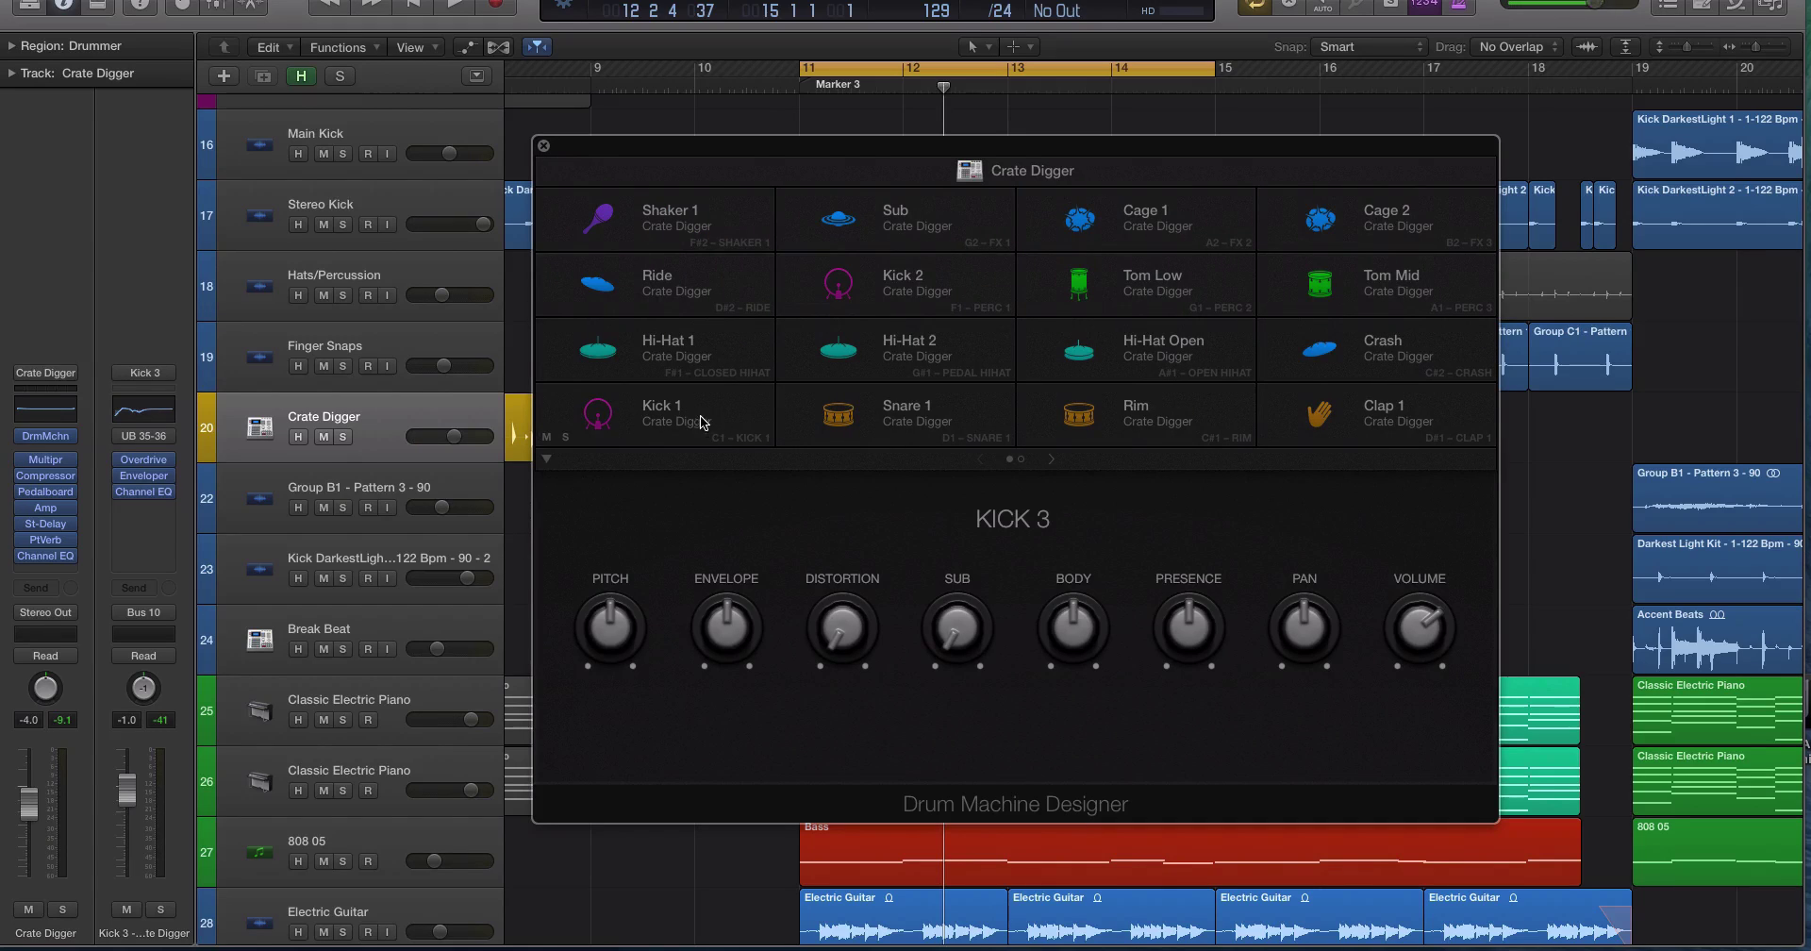
click(703, 420)
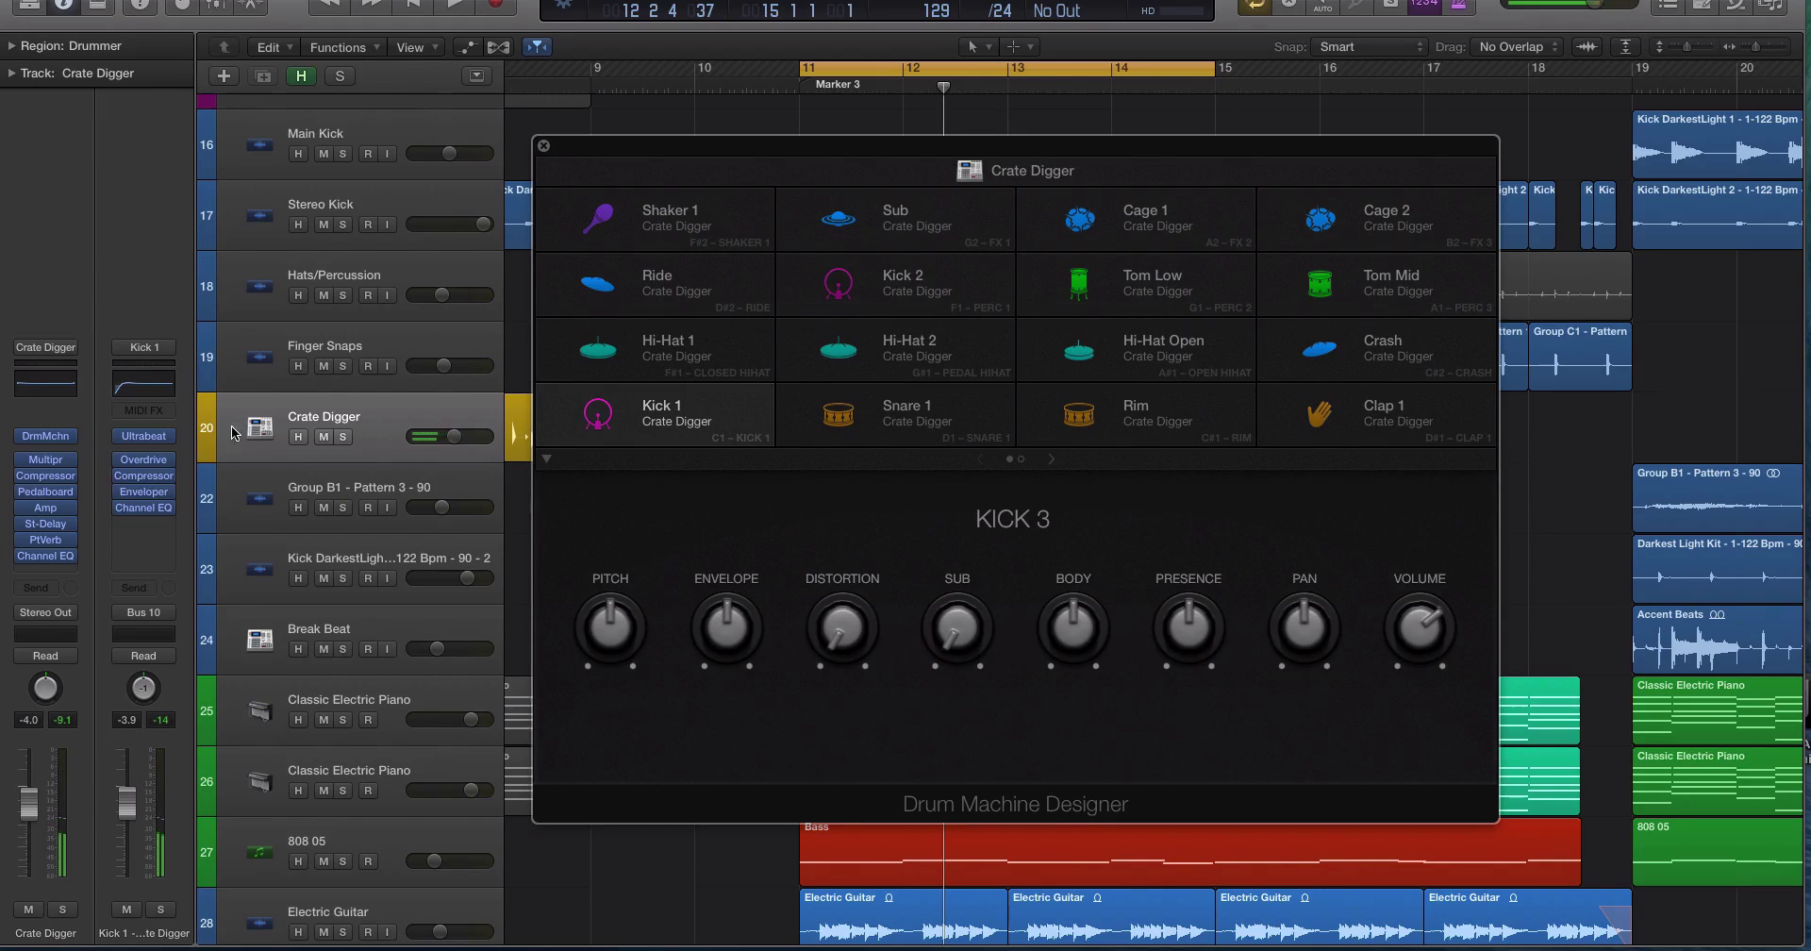
click(790, 429)
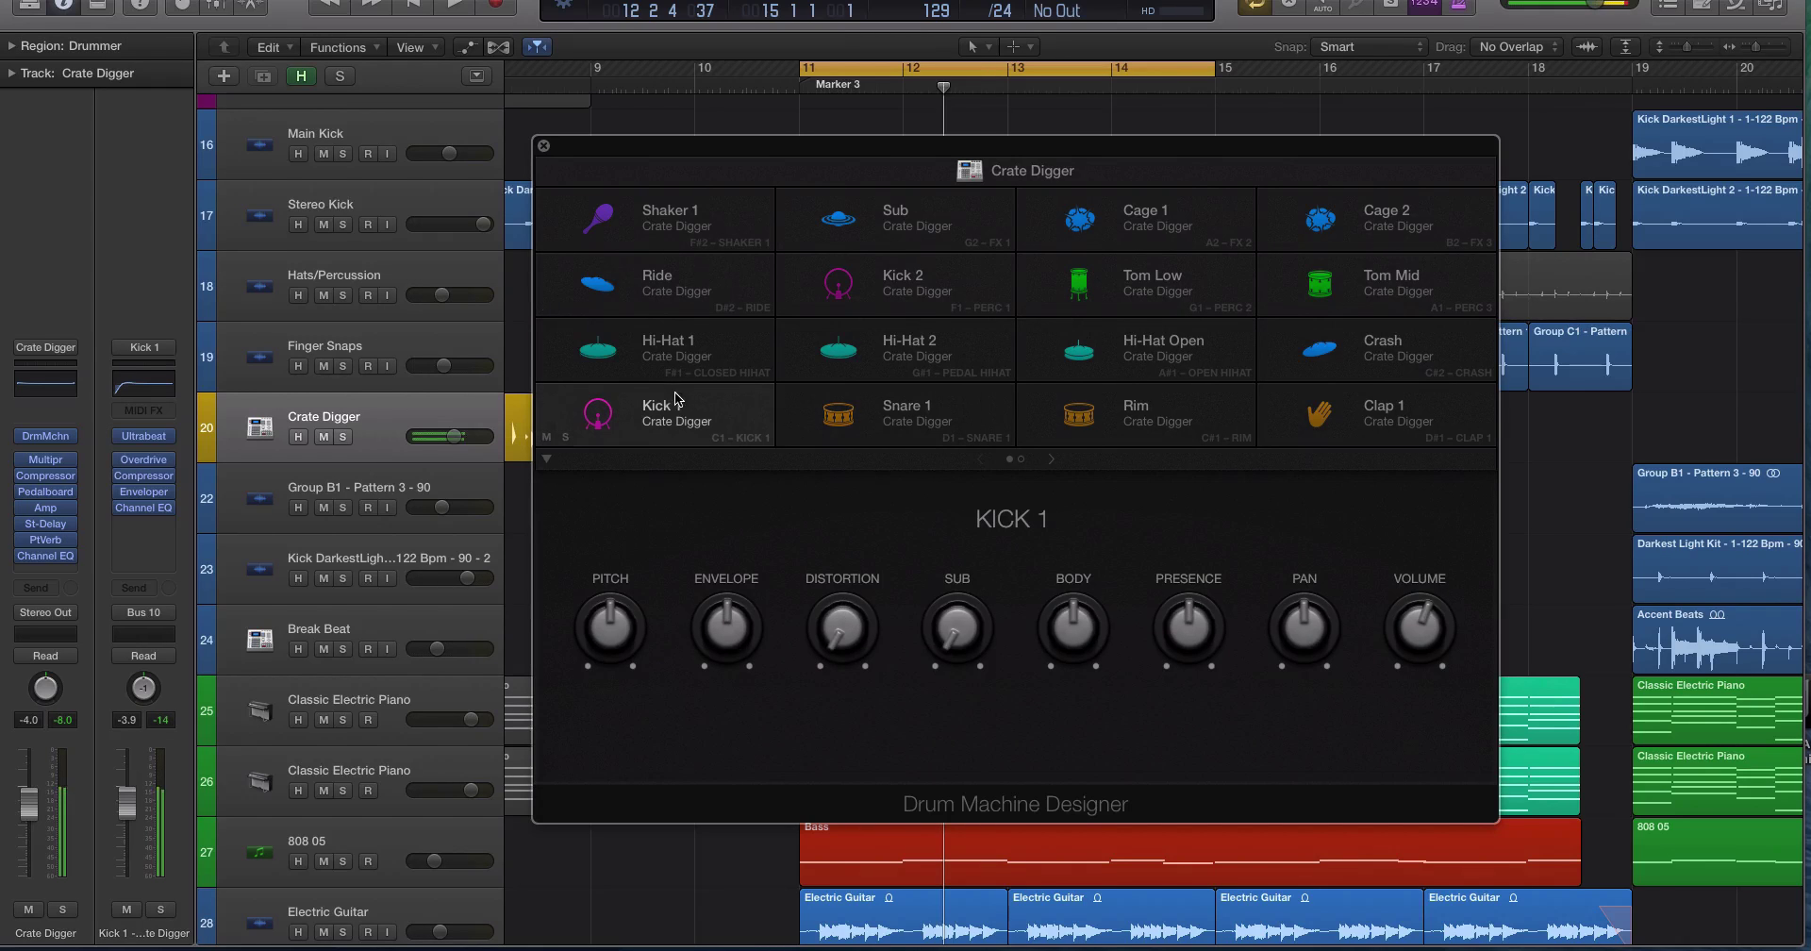
Inspect the Kick 1 voice in Ultrabeat, then return to the Crate Digger kit-wide Mix controls
click(147, 439)
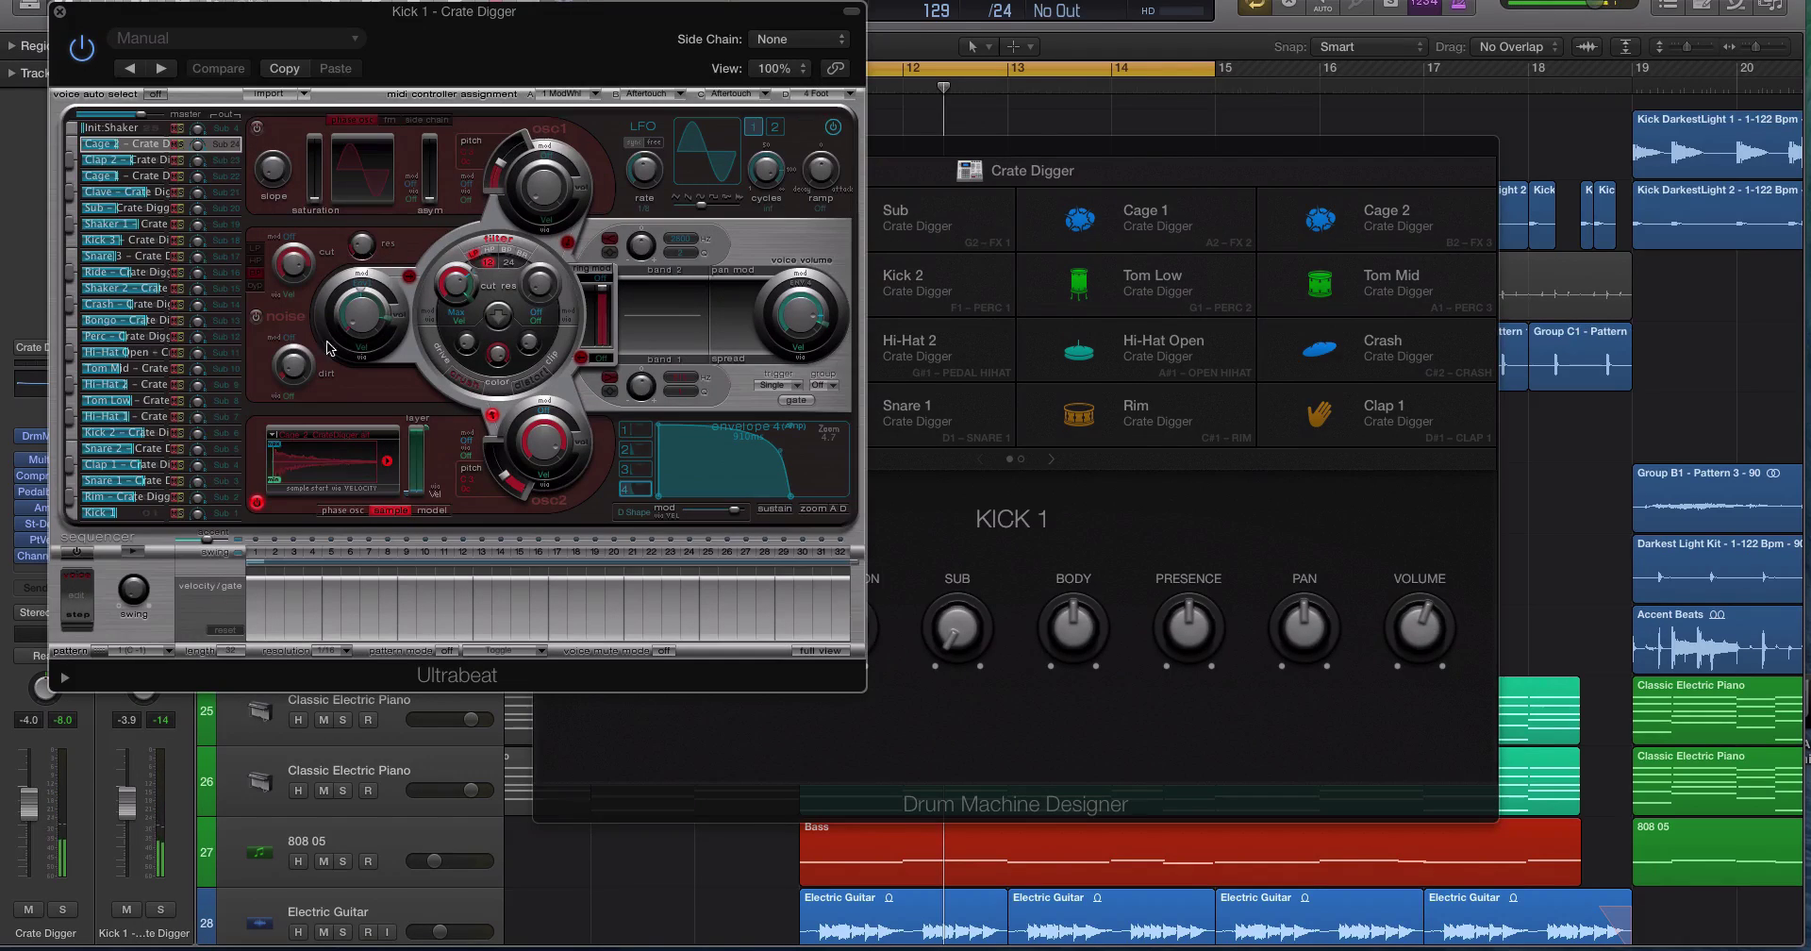
click(83, 514)
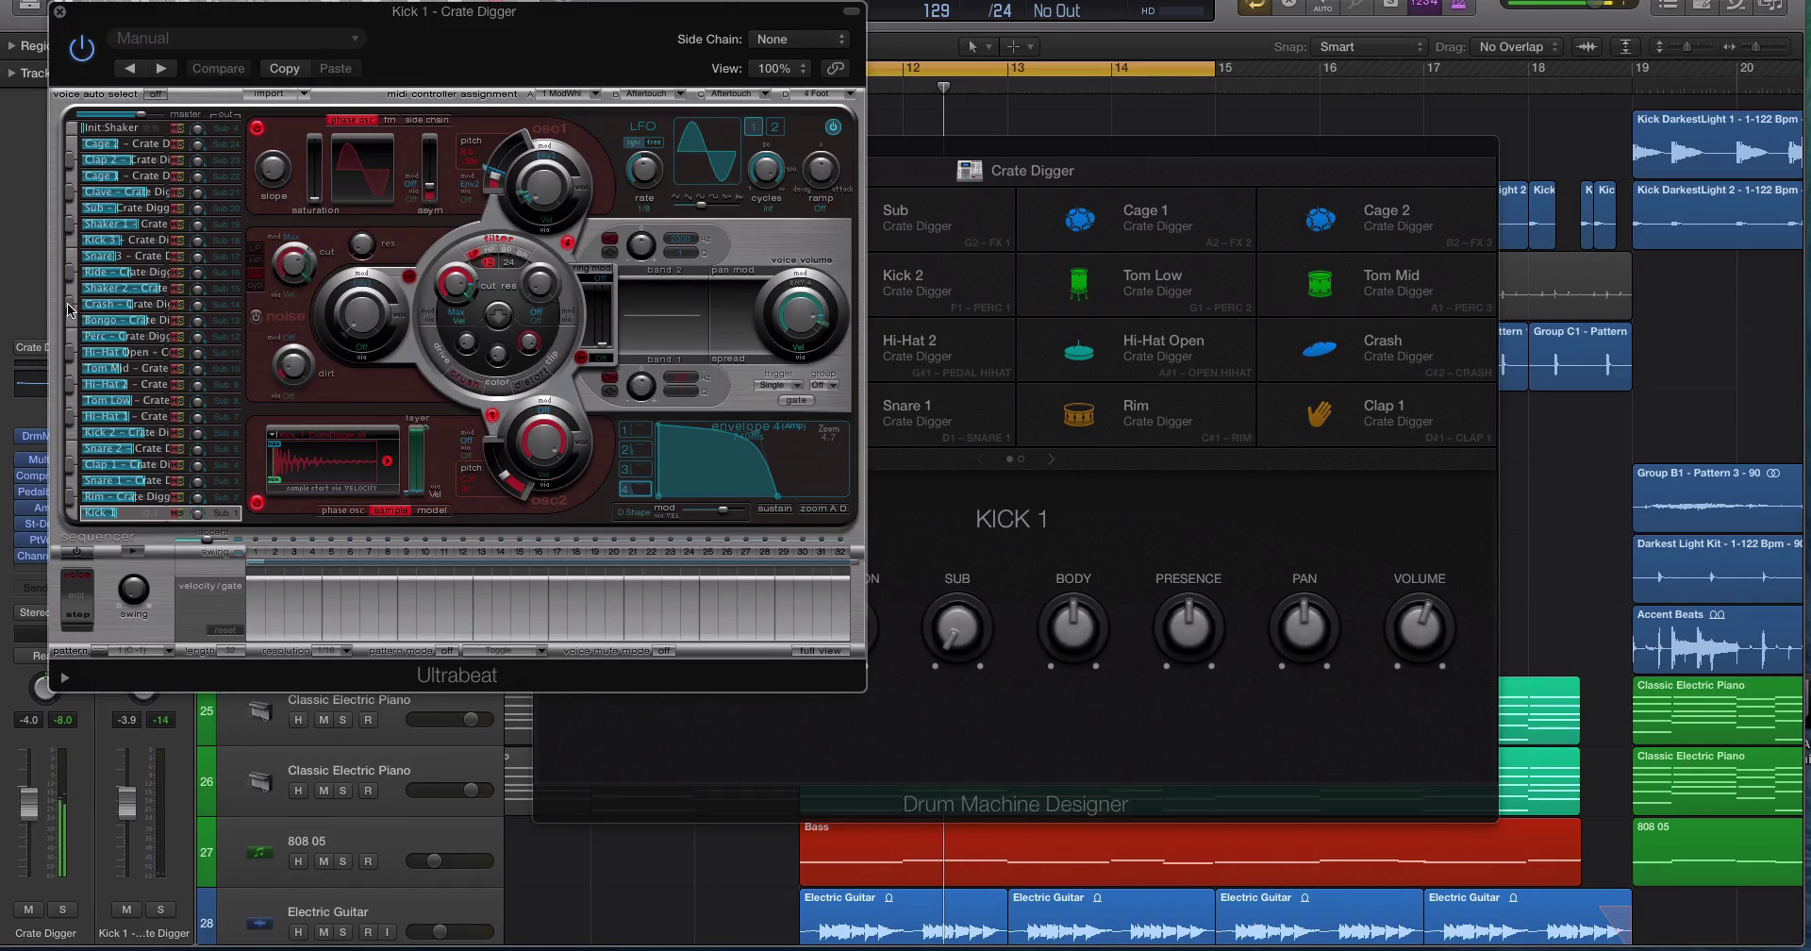
click(59, 13)
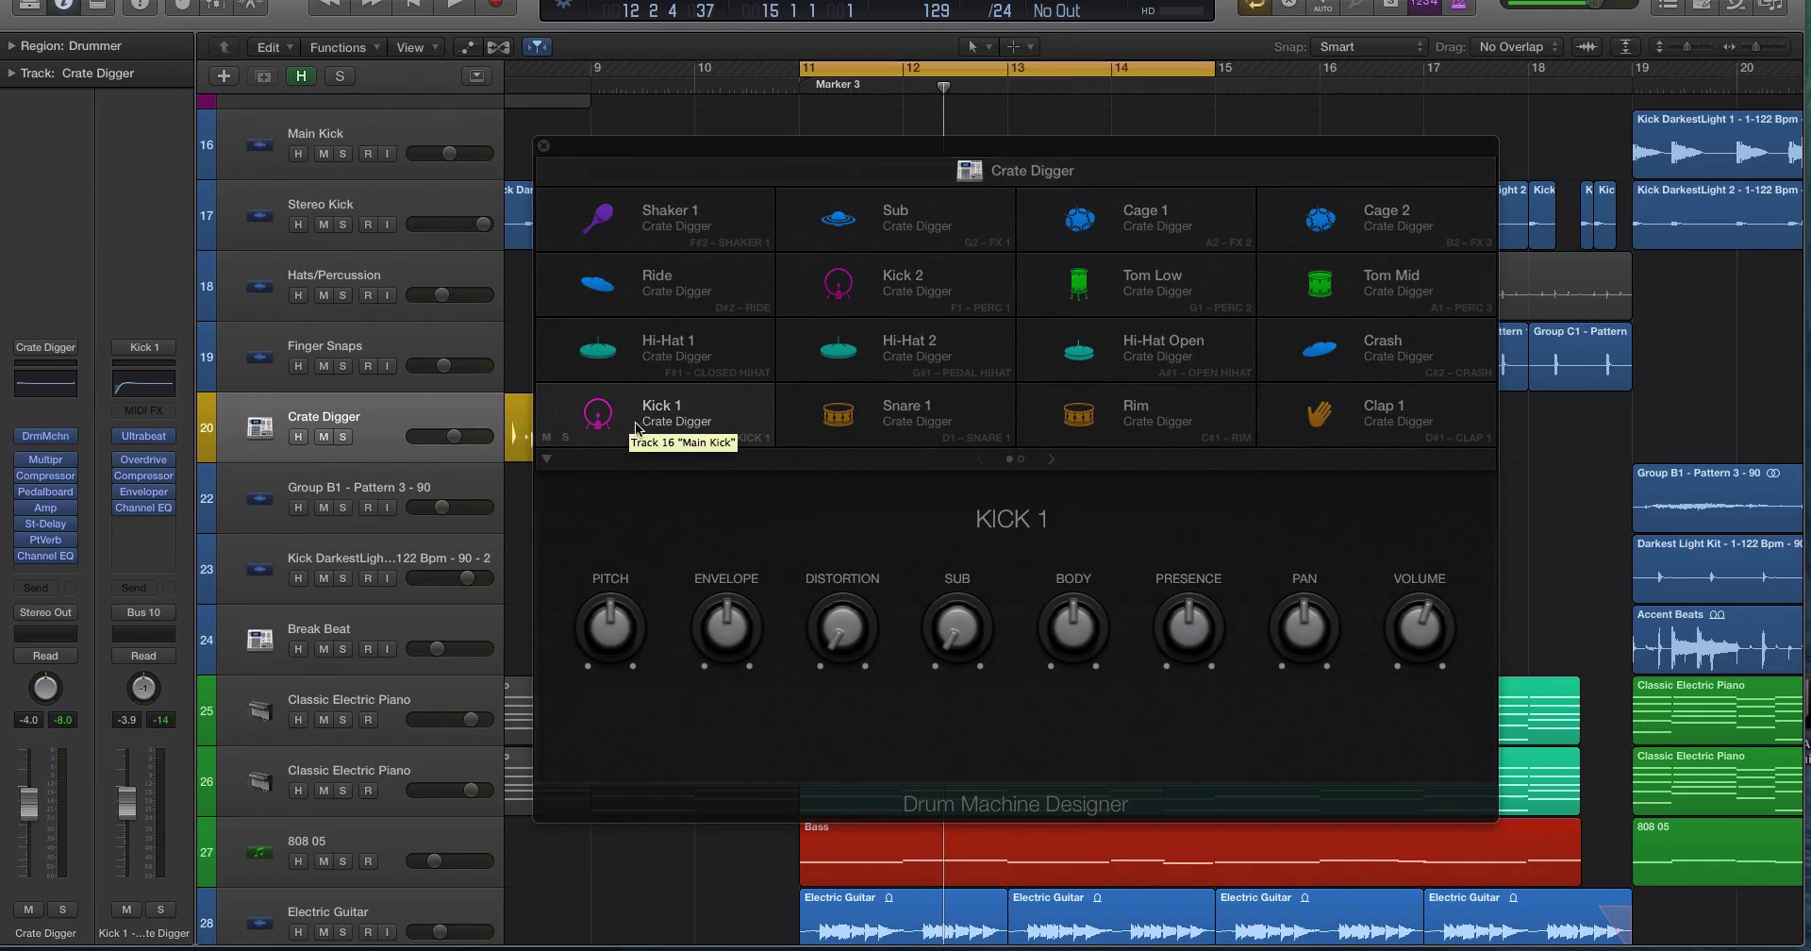
click(143, 436)
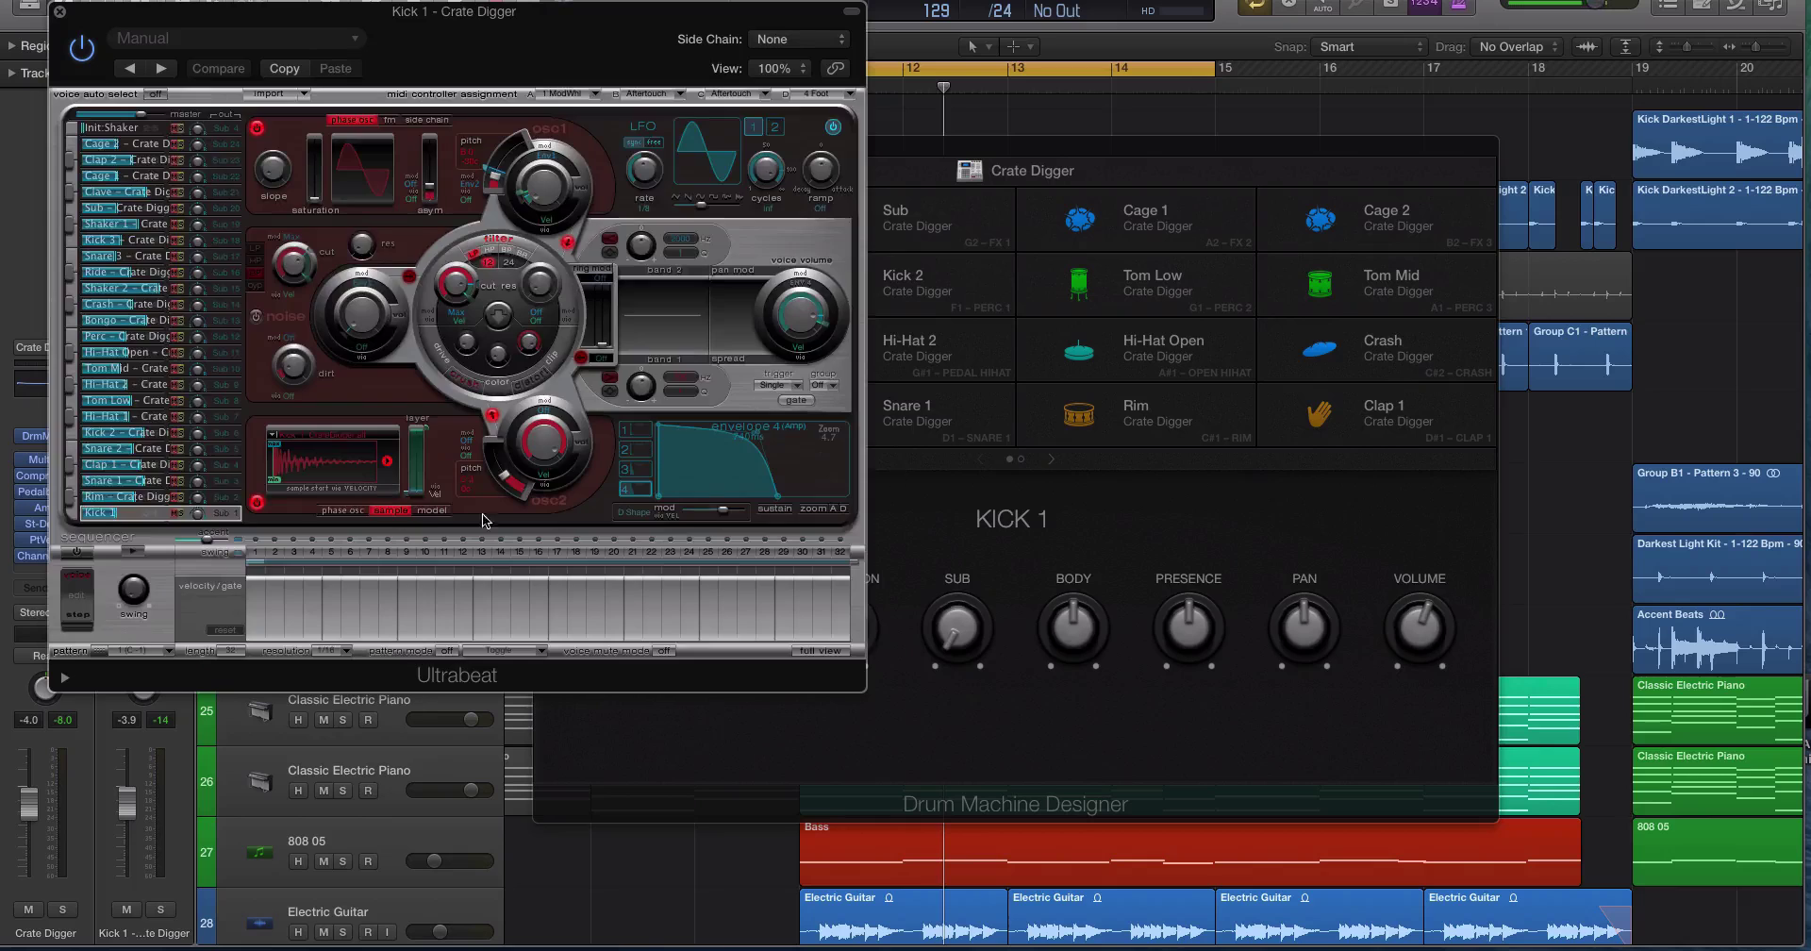
click(58, 12)
click(622, 157)
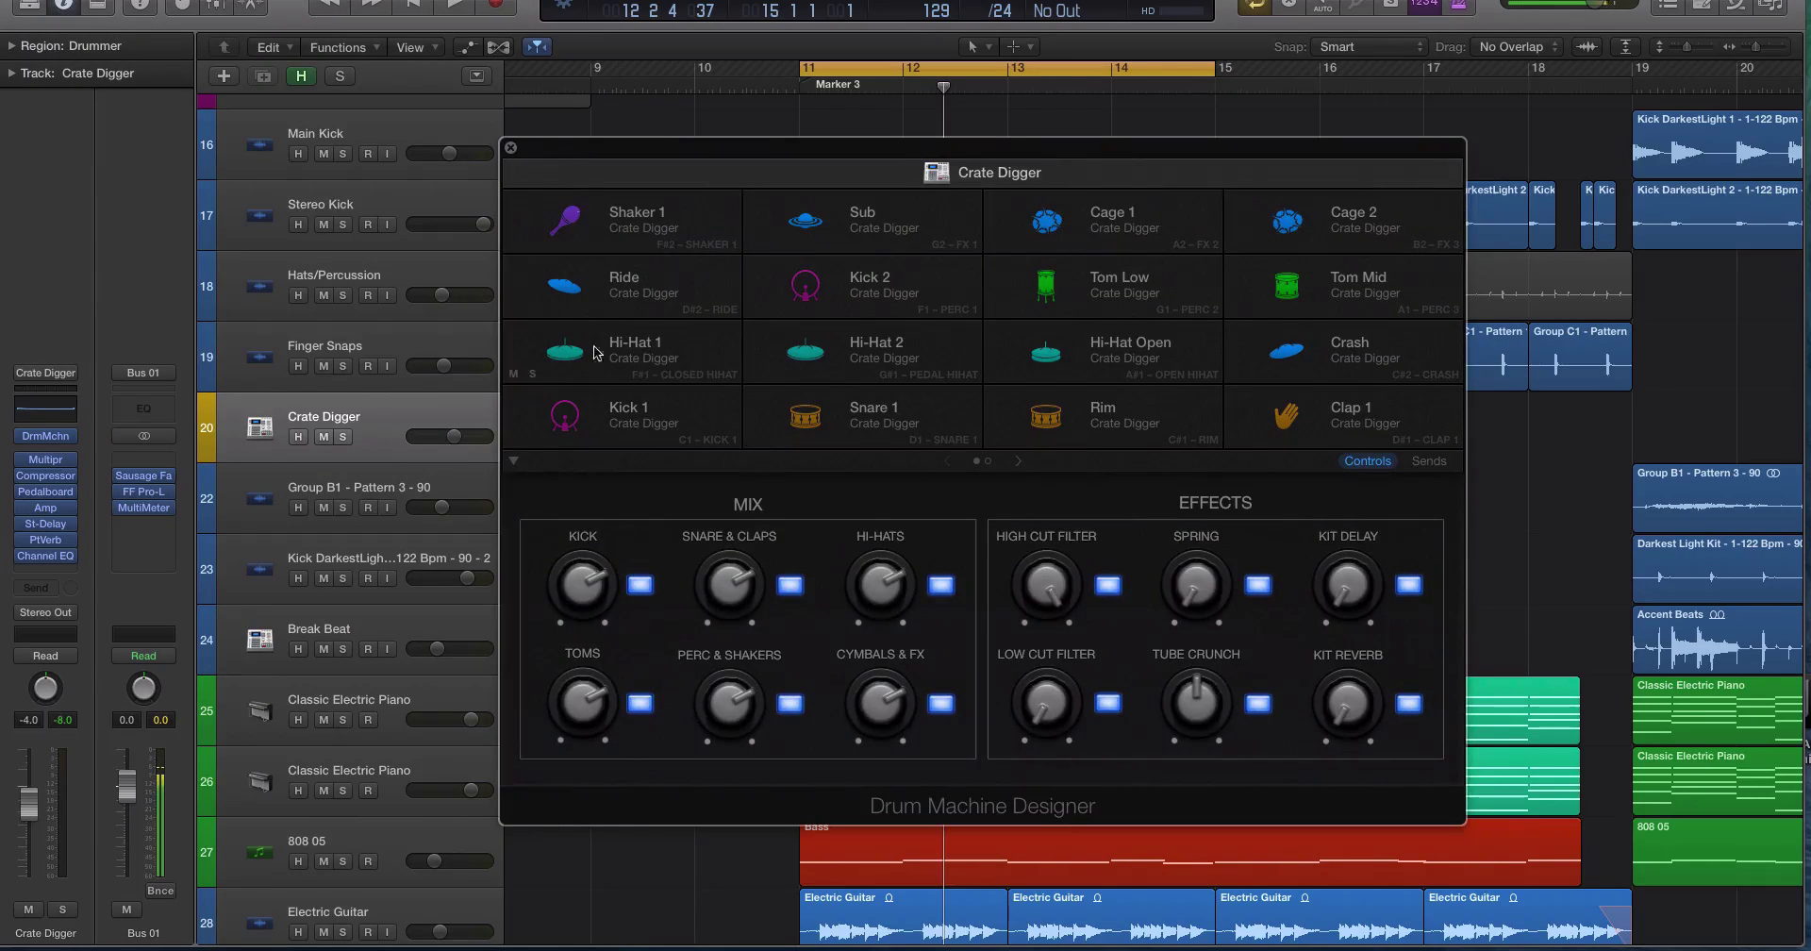
drag(667, 168, 807, 144)
key(space)
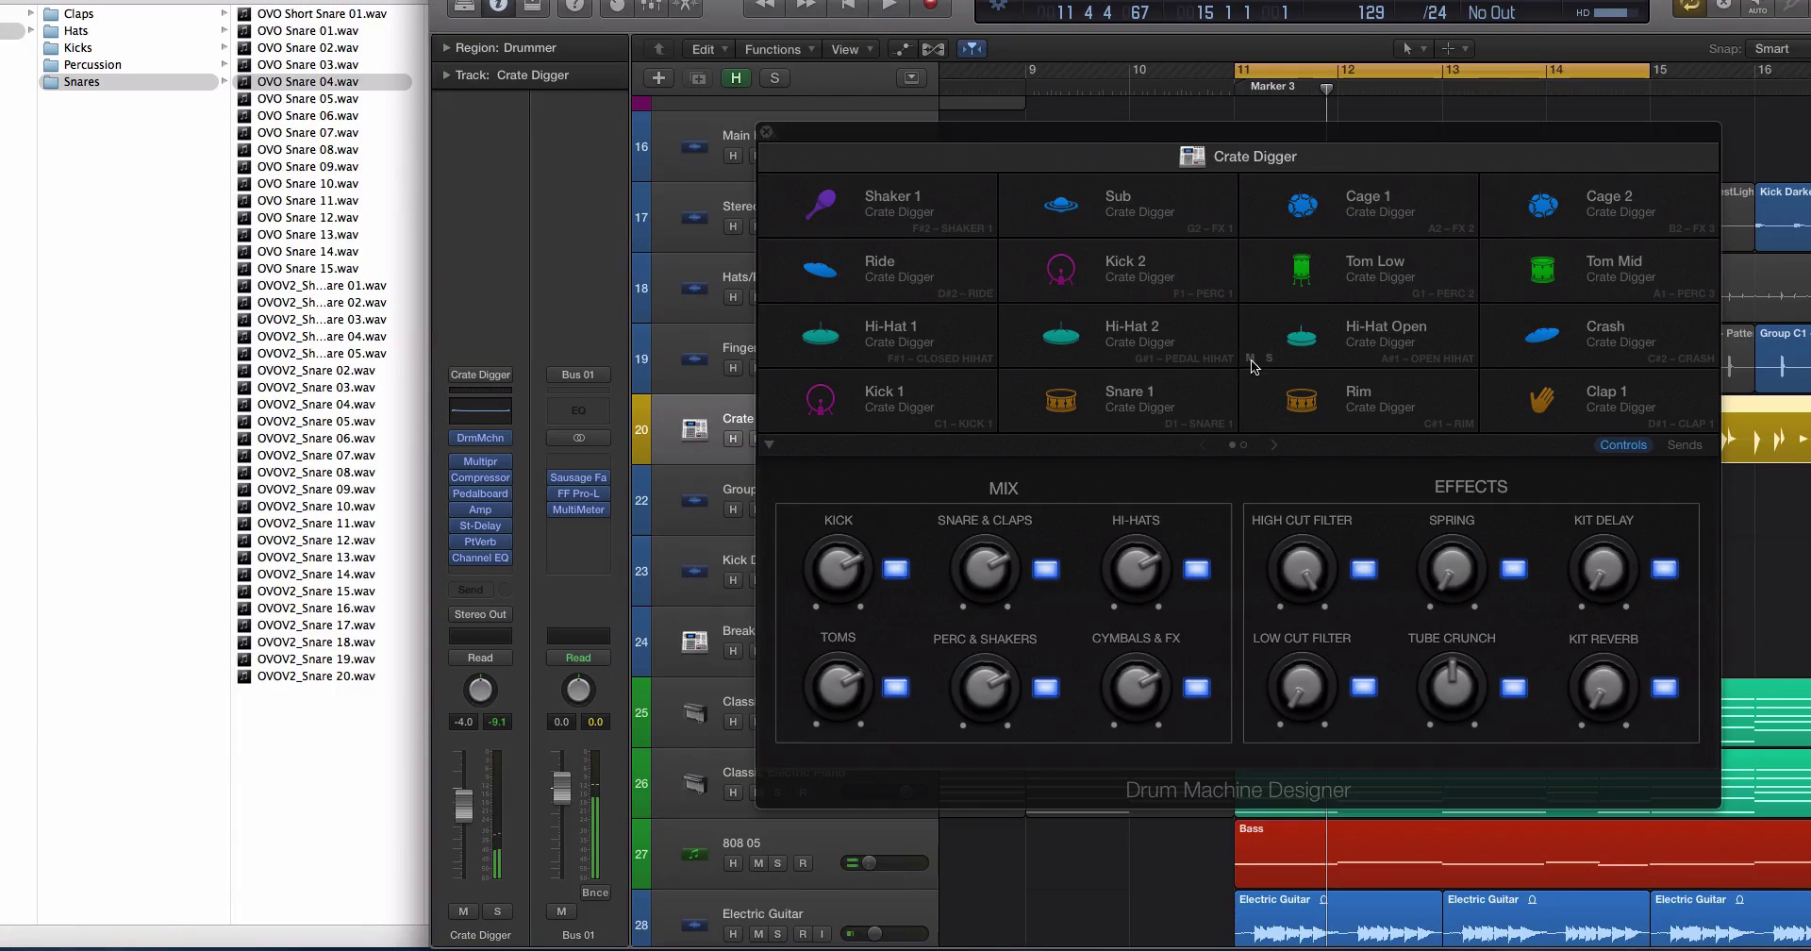
key(space)
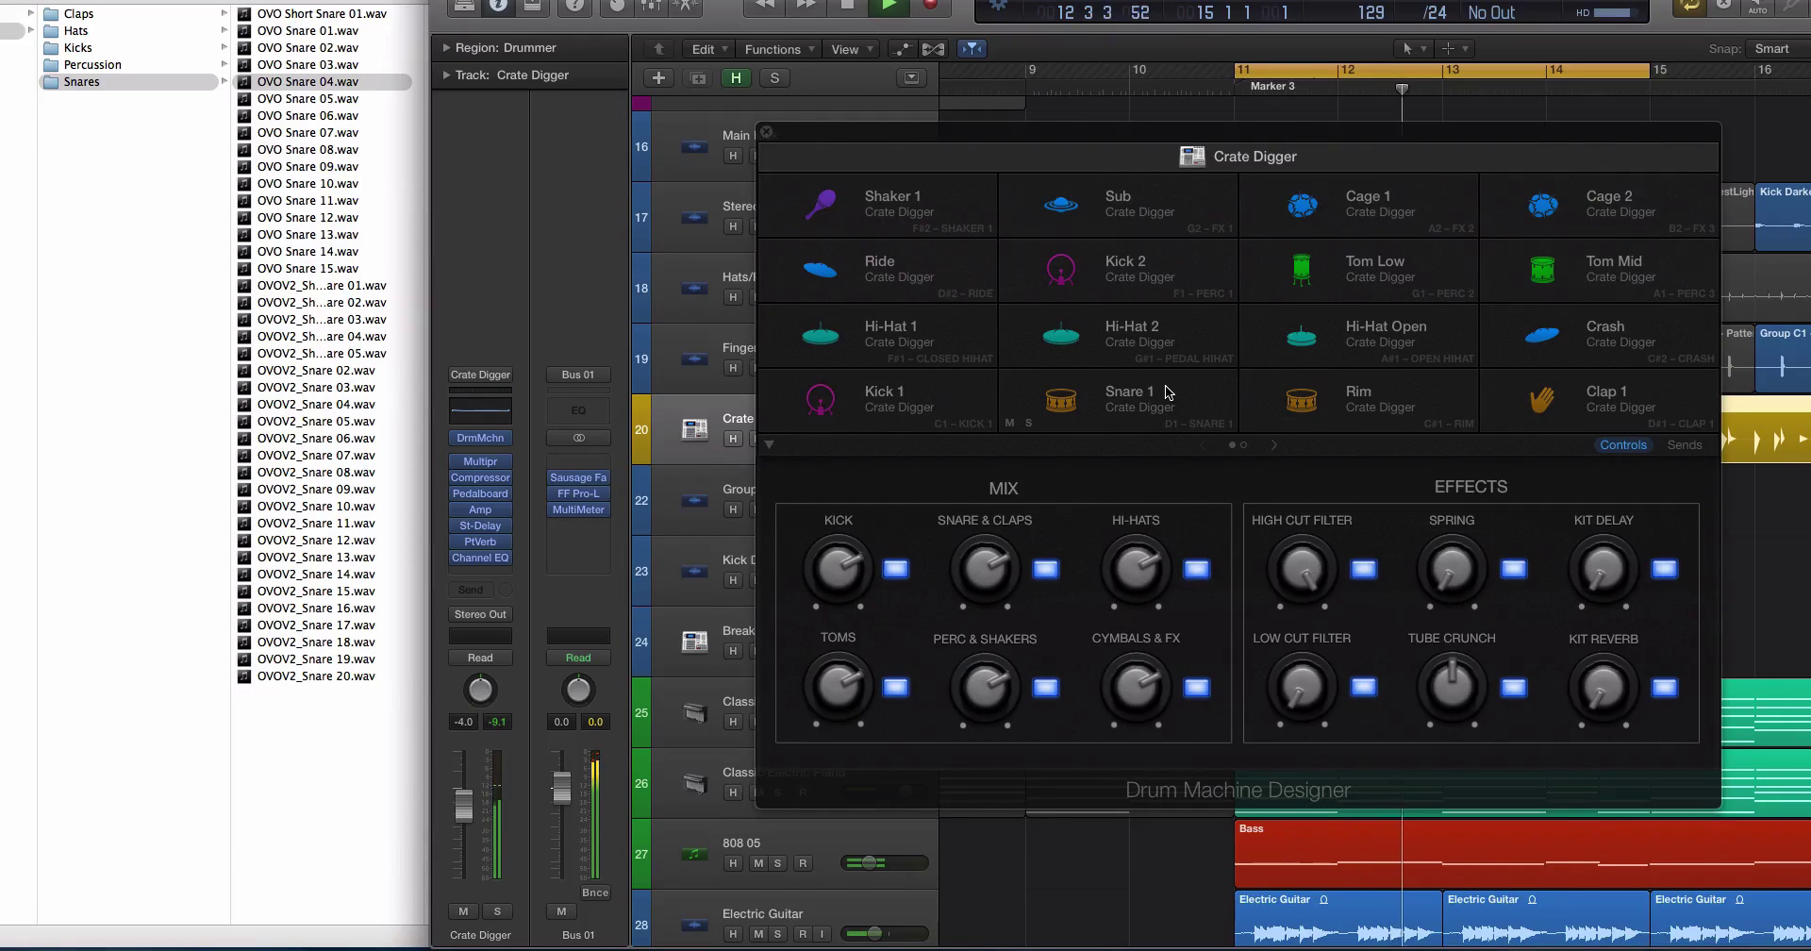
key(space)
click(1581, 273)
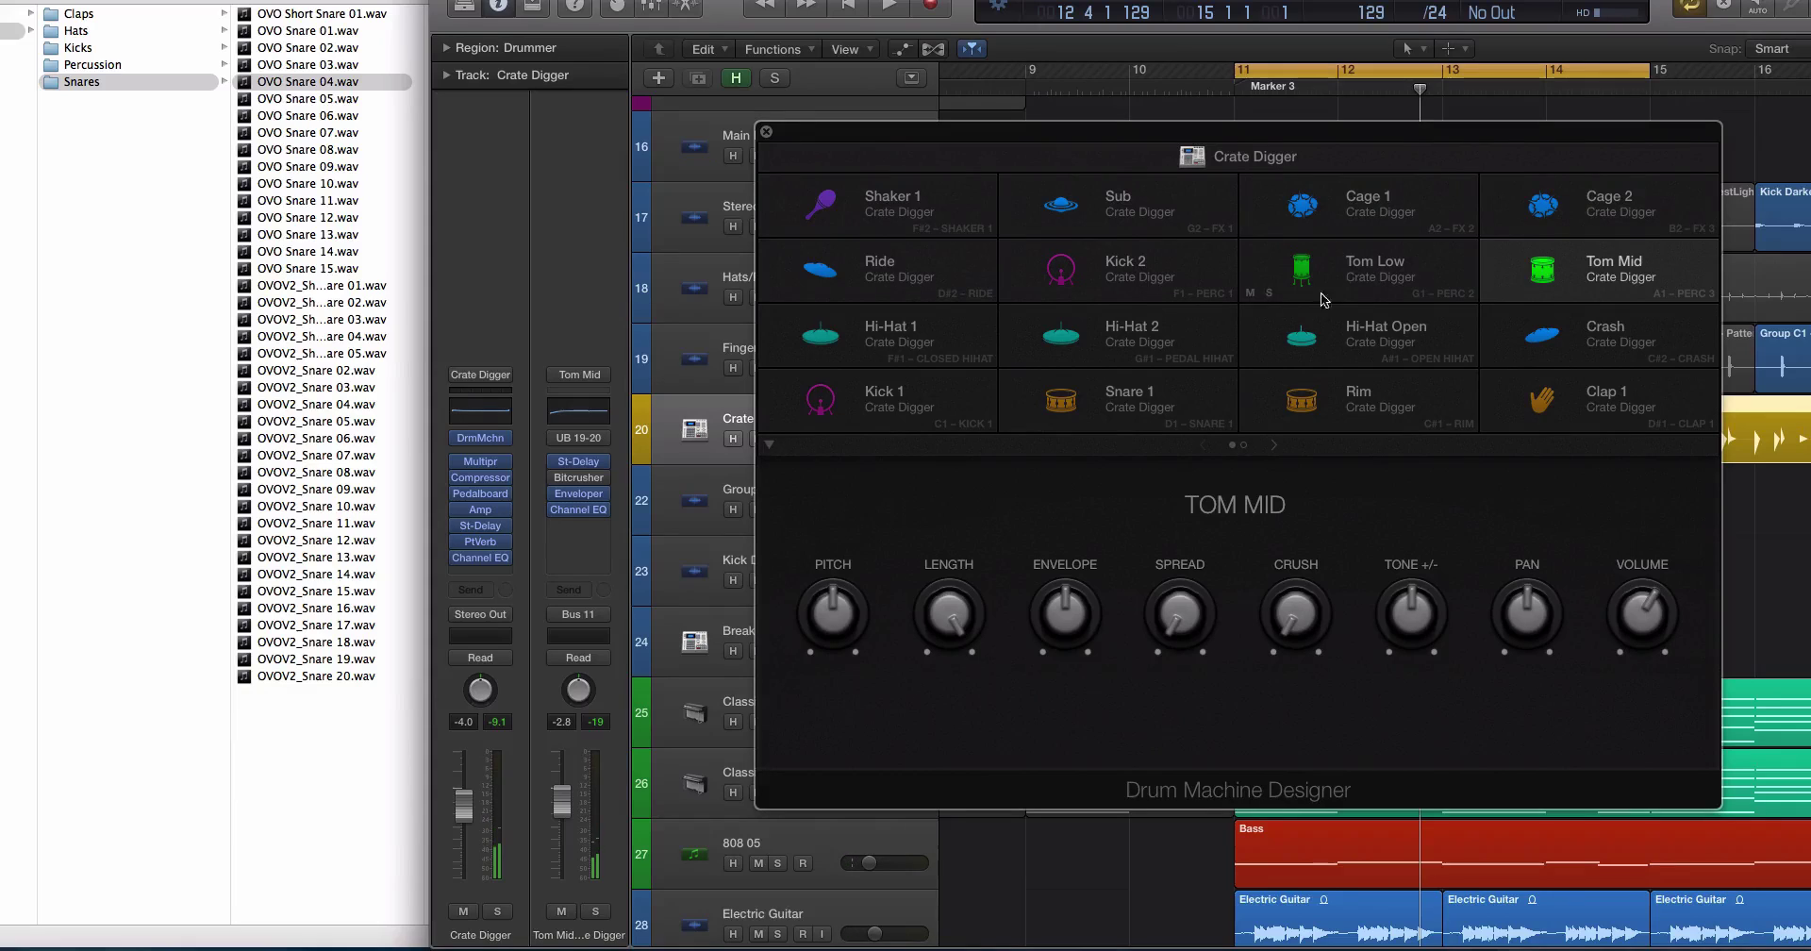
key(space)
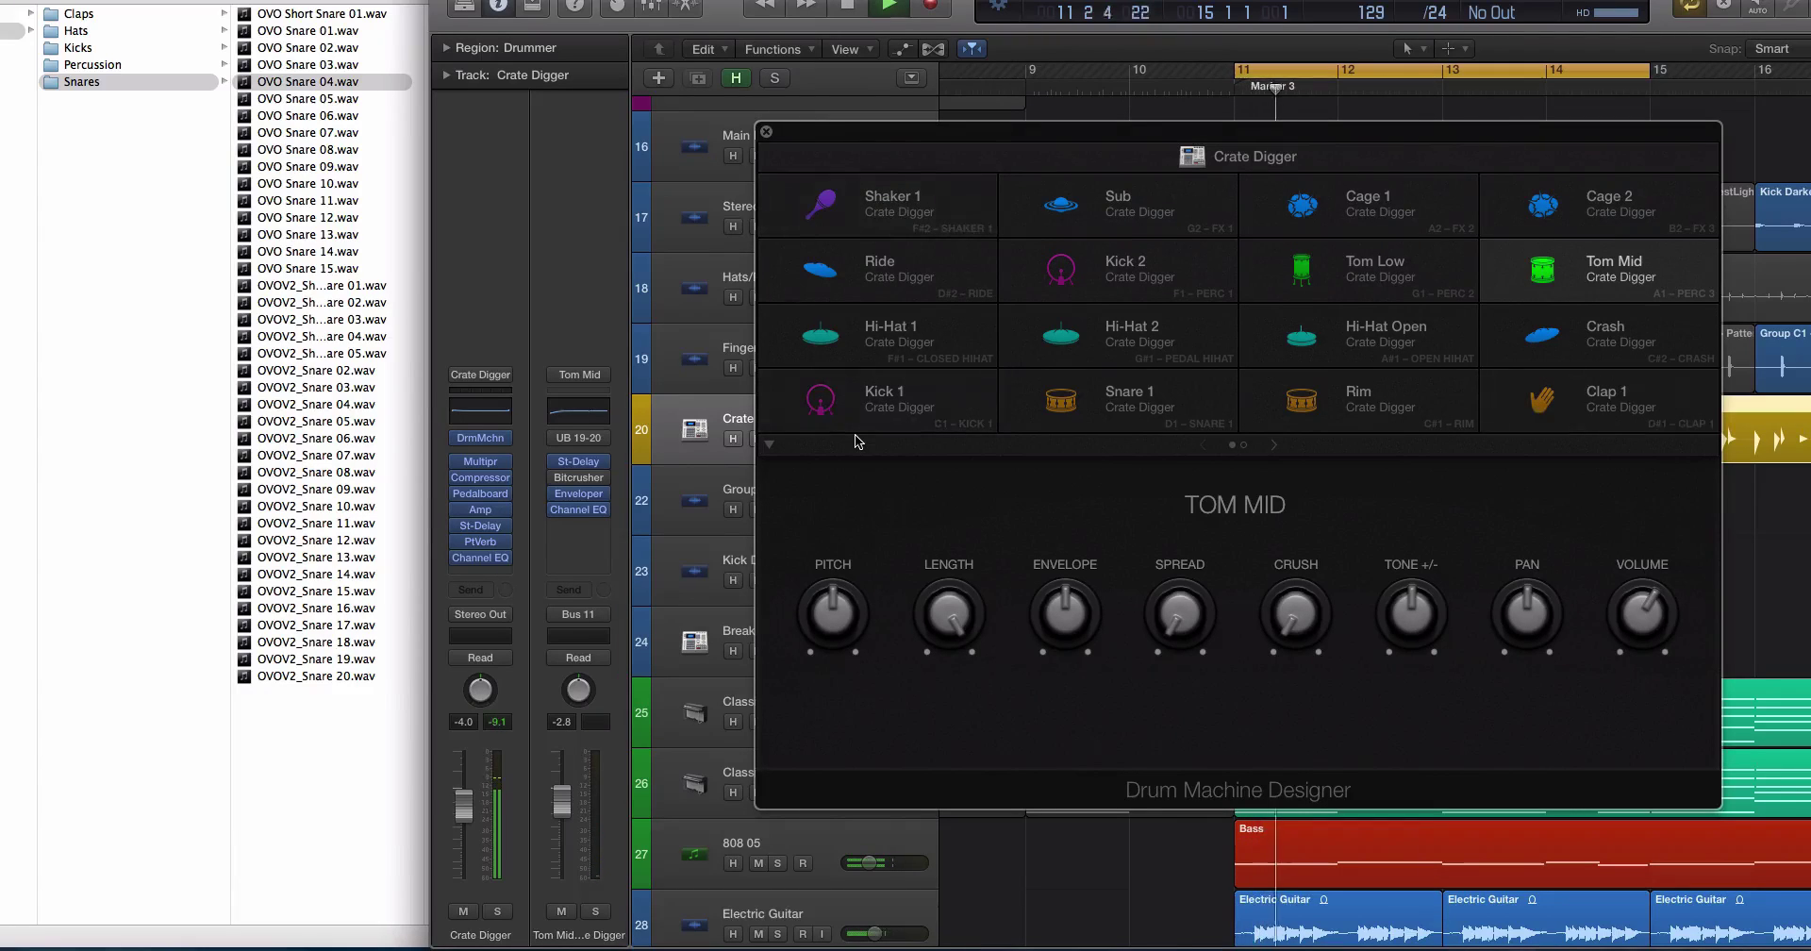
key(space)
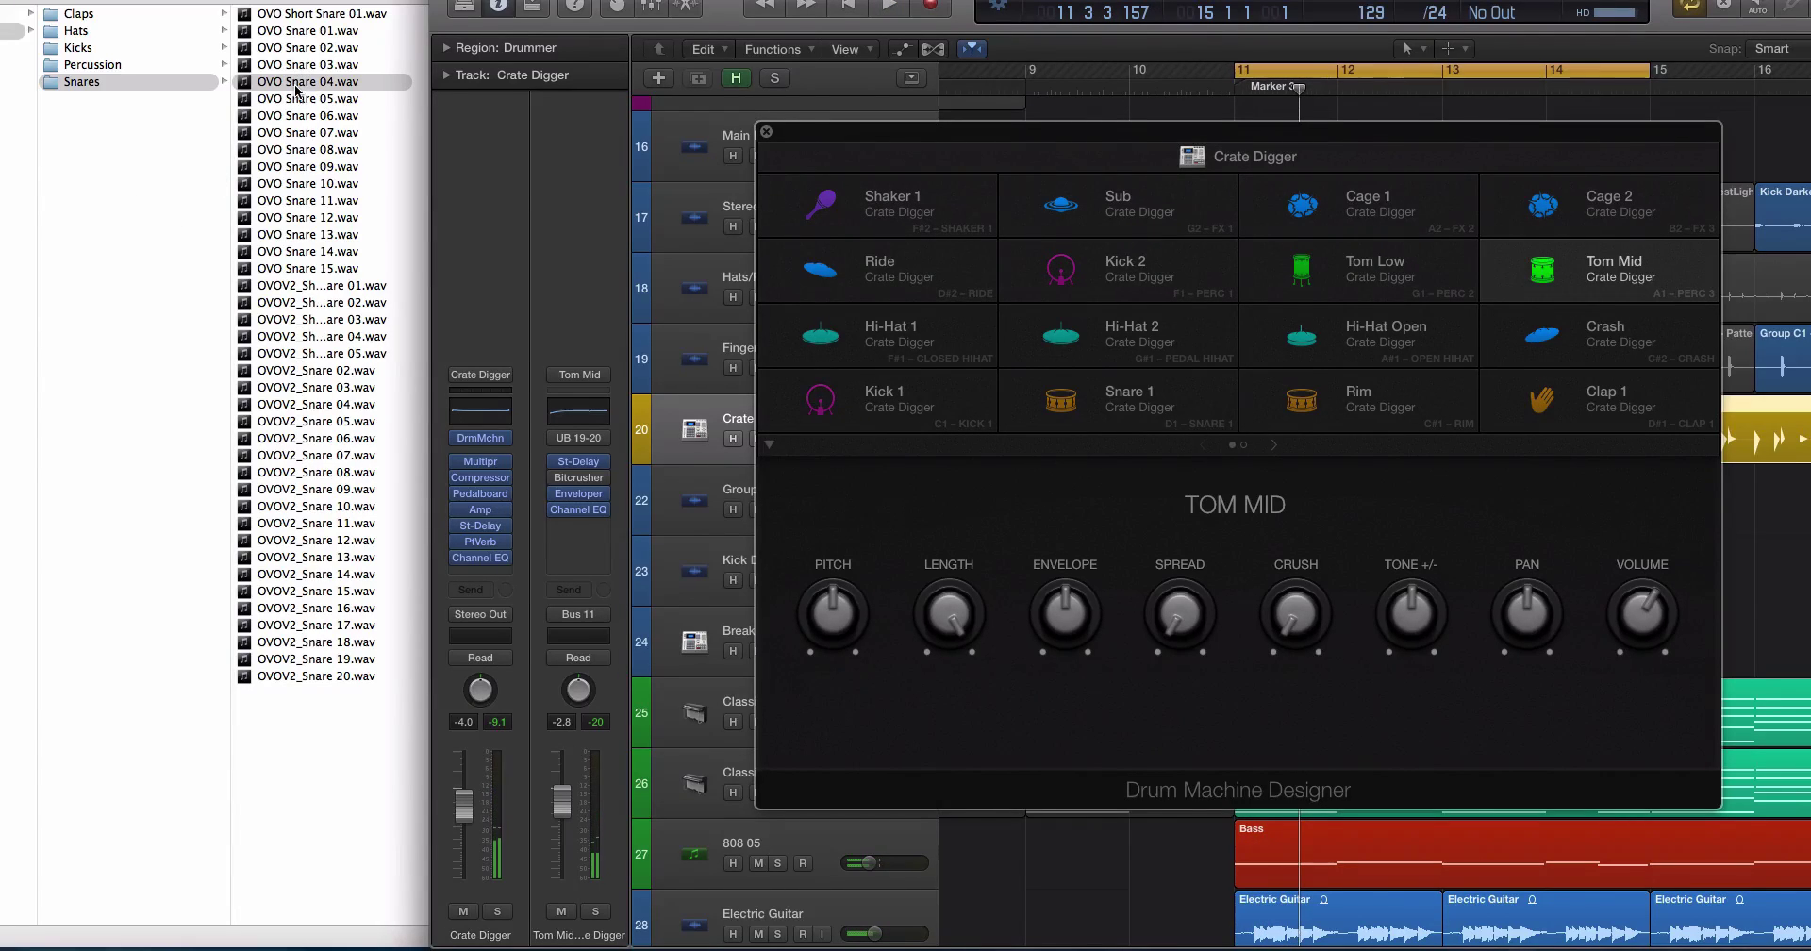
Load OVO Snare 04.wav onto the Clap 1 pad, turn its volume down, and audition it
drag(289, 89, 1587, 404)
click(1590, 404)
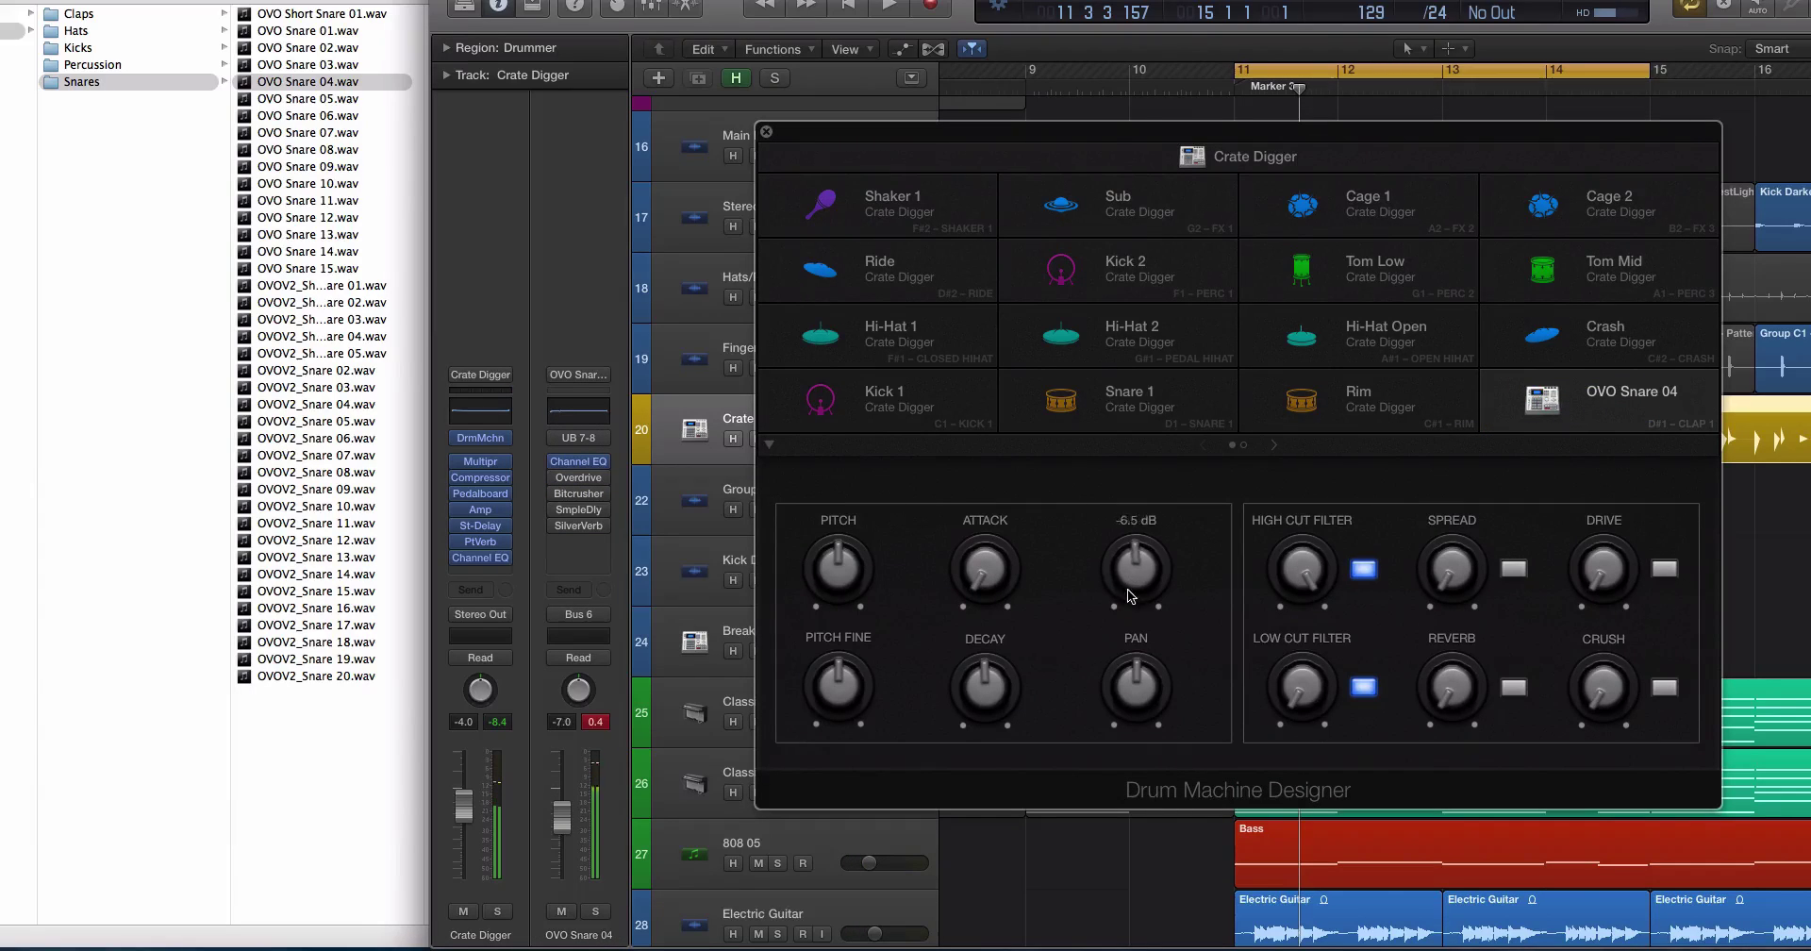
drag(1132, 596, 1130, 634)
key(space)
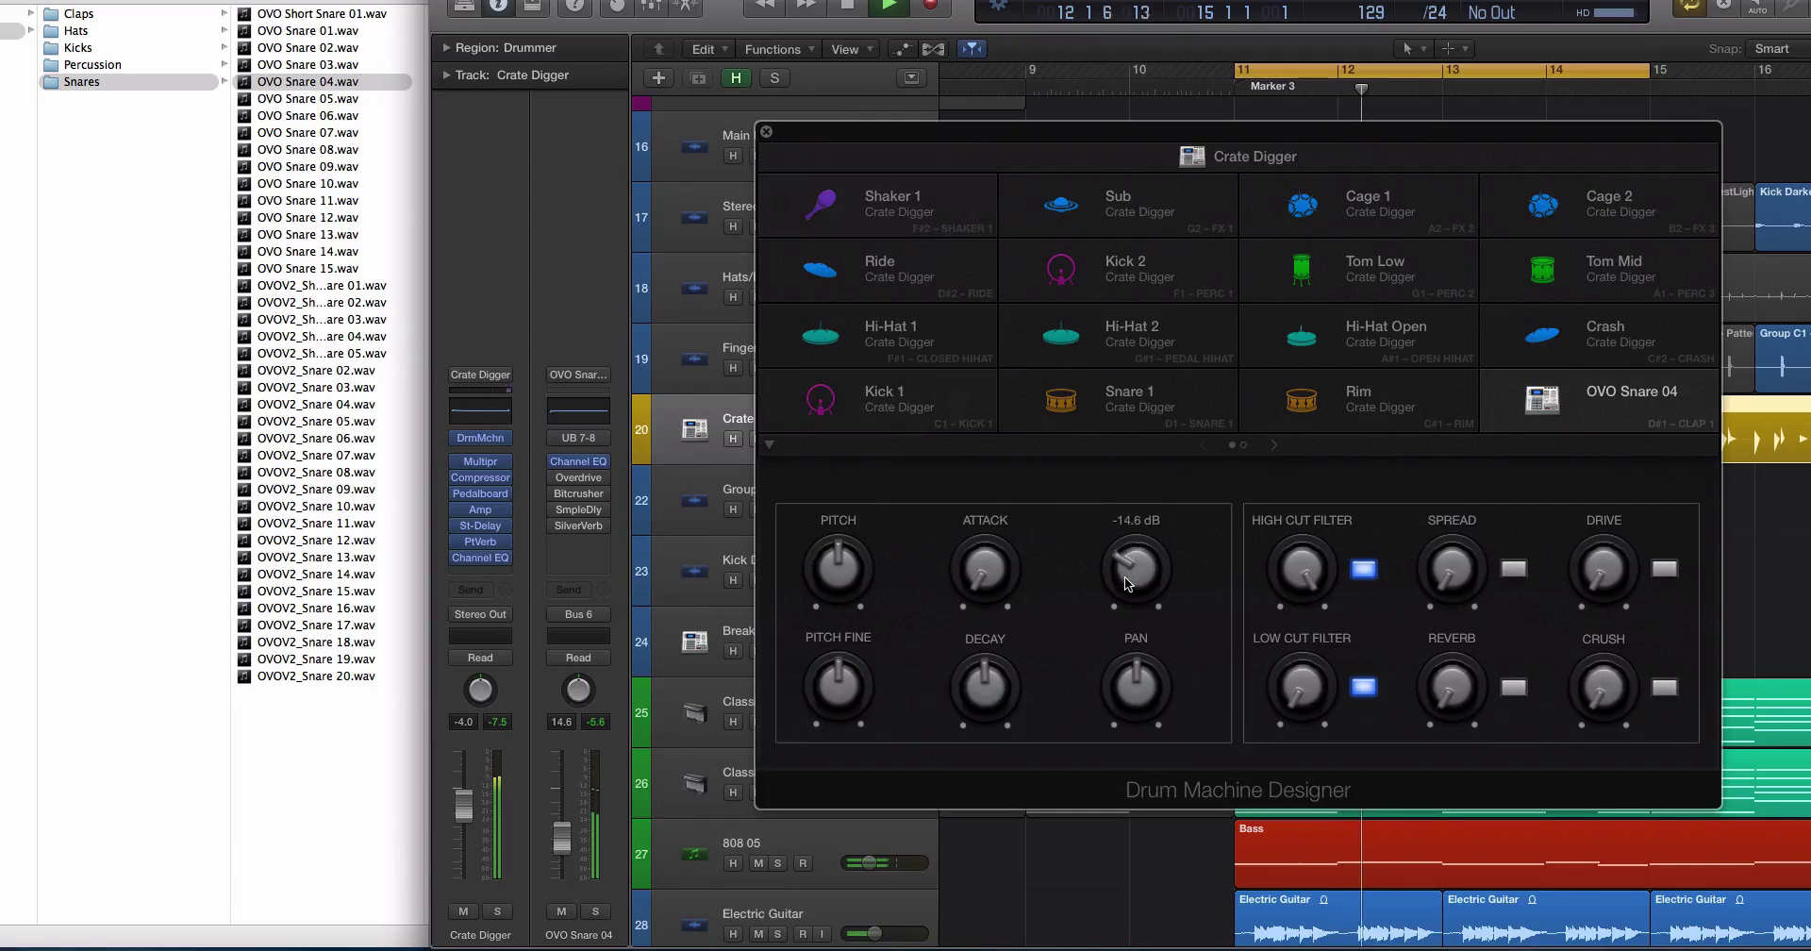
key(space)
Replace the Clap 1 pad's sample with OVO Short Snare 01.wav and play it back
drag(297, 14, 1636, 396)
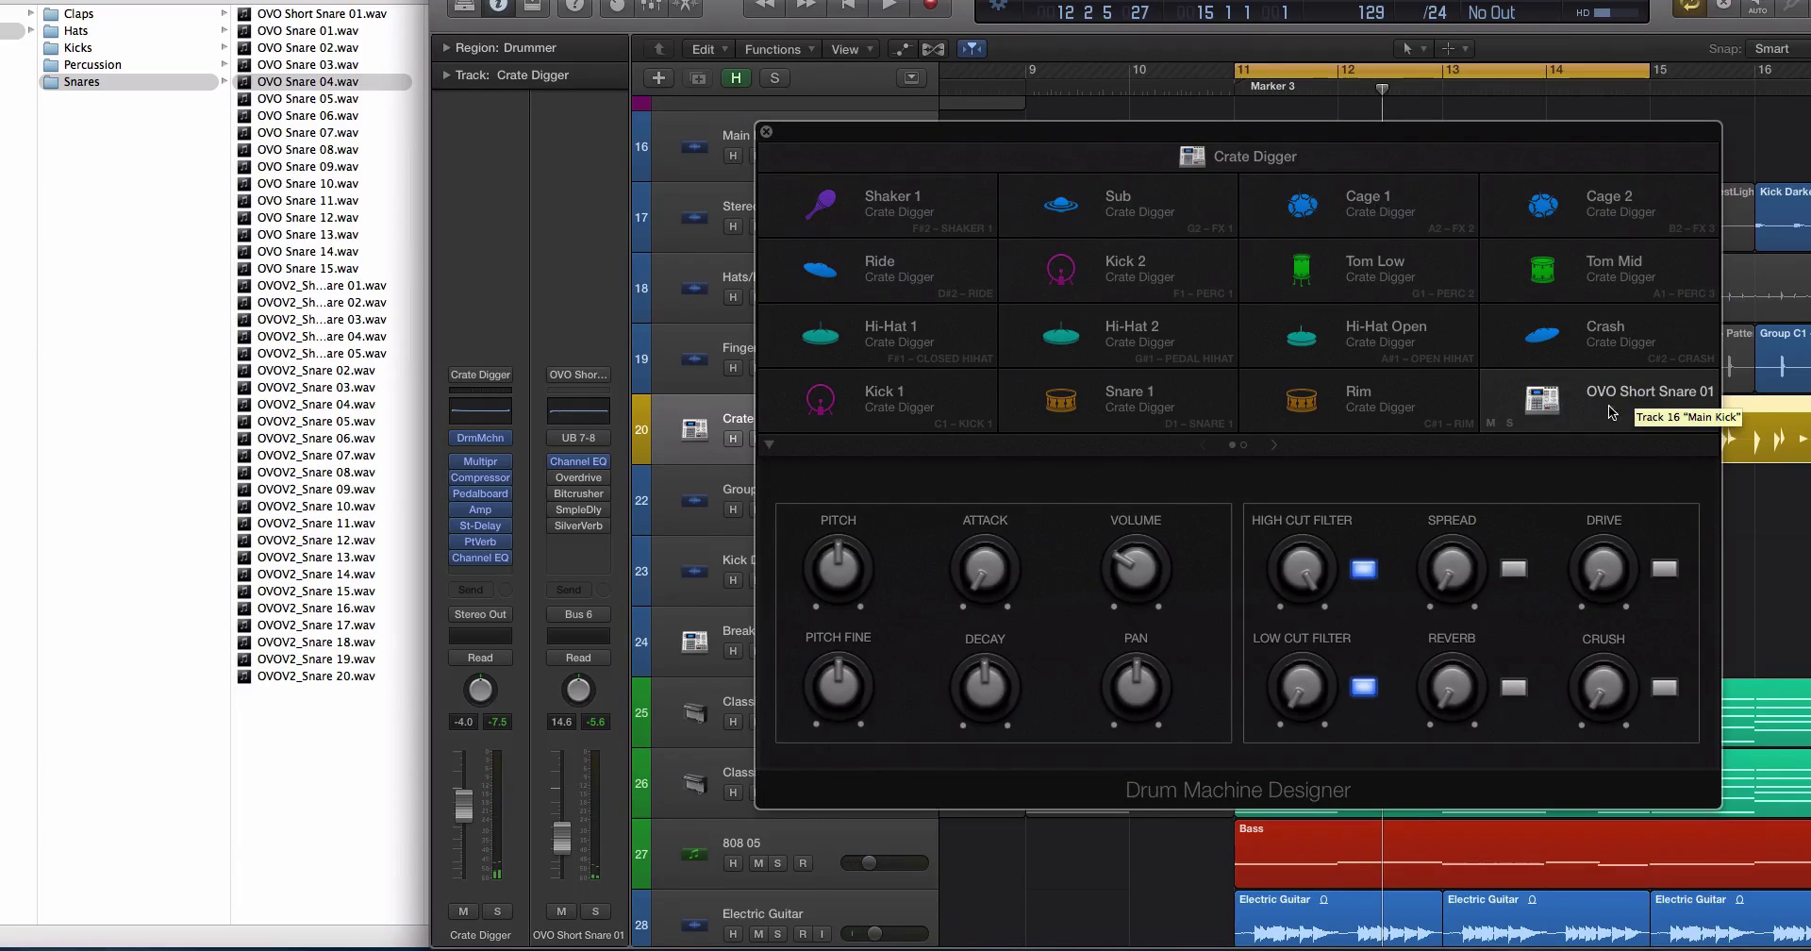
key(space)
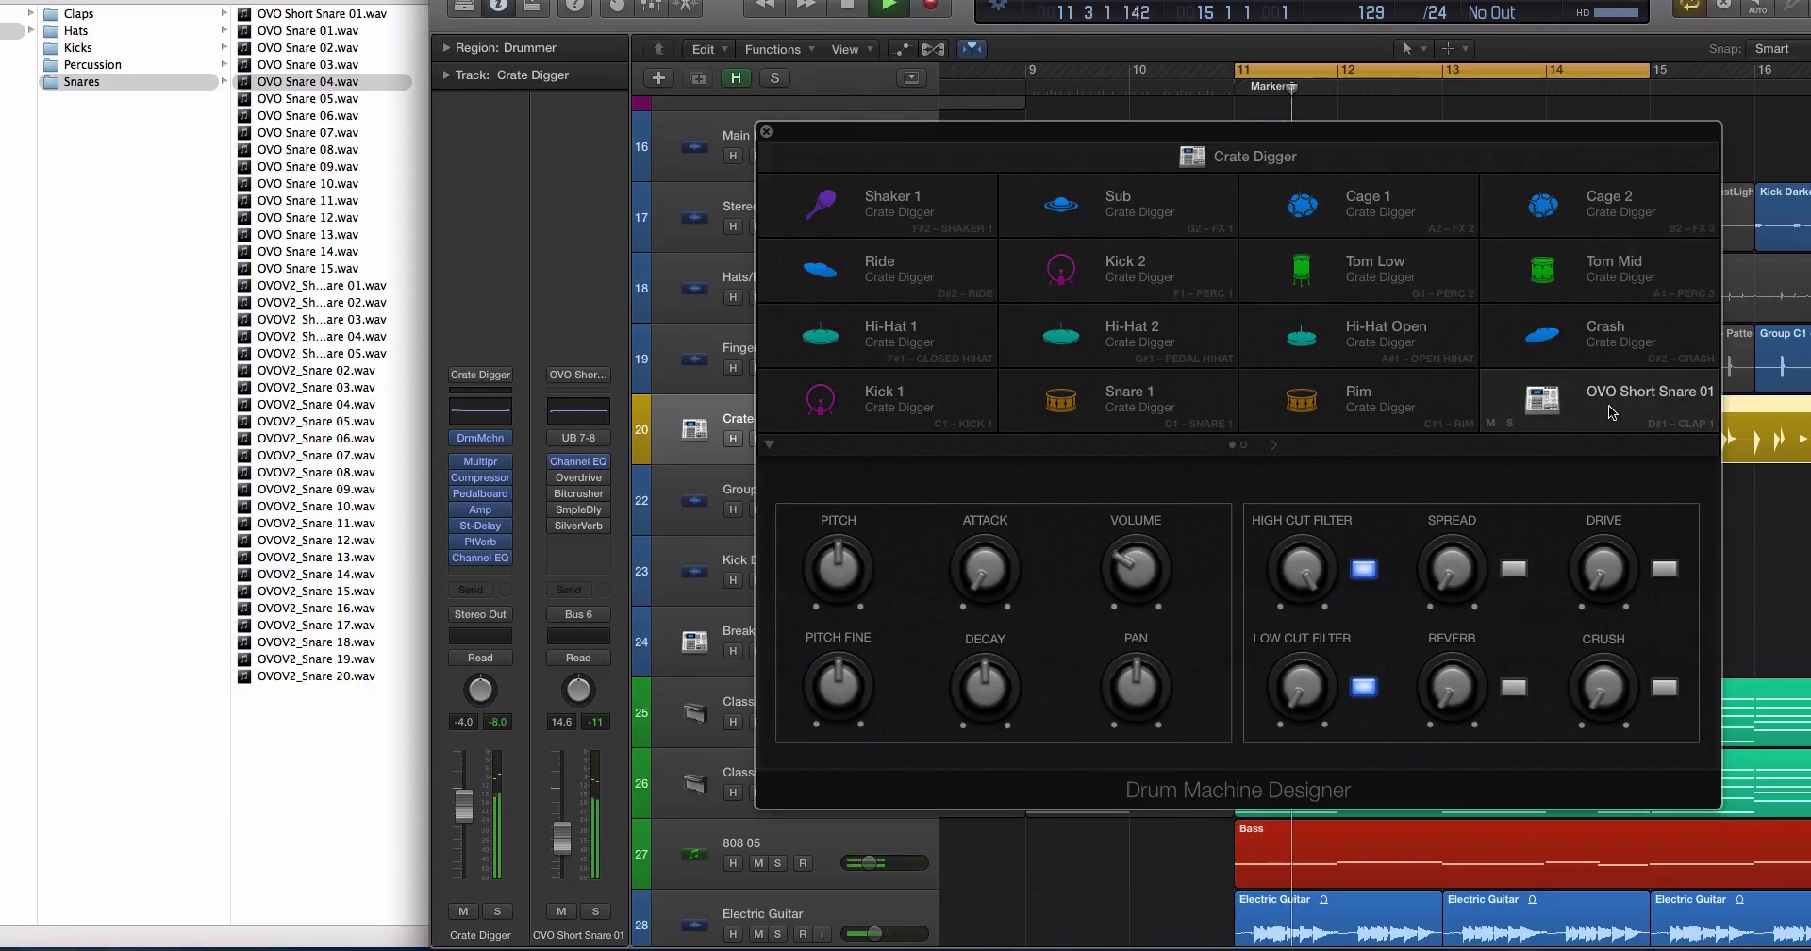
mouse_move(1151, 546)
scroll(1151, 544, up, 3)
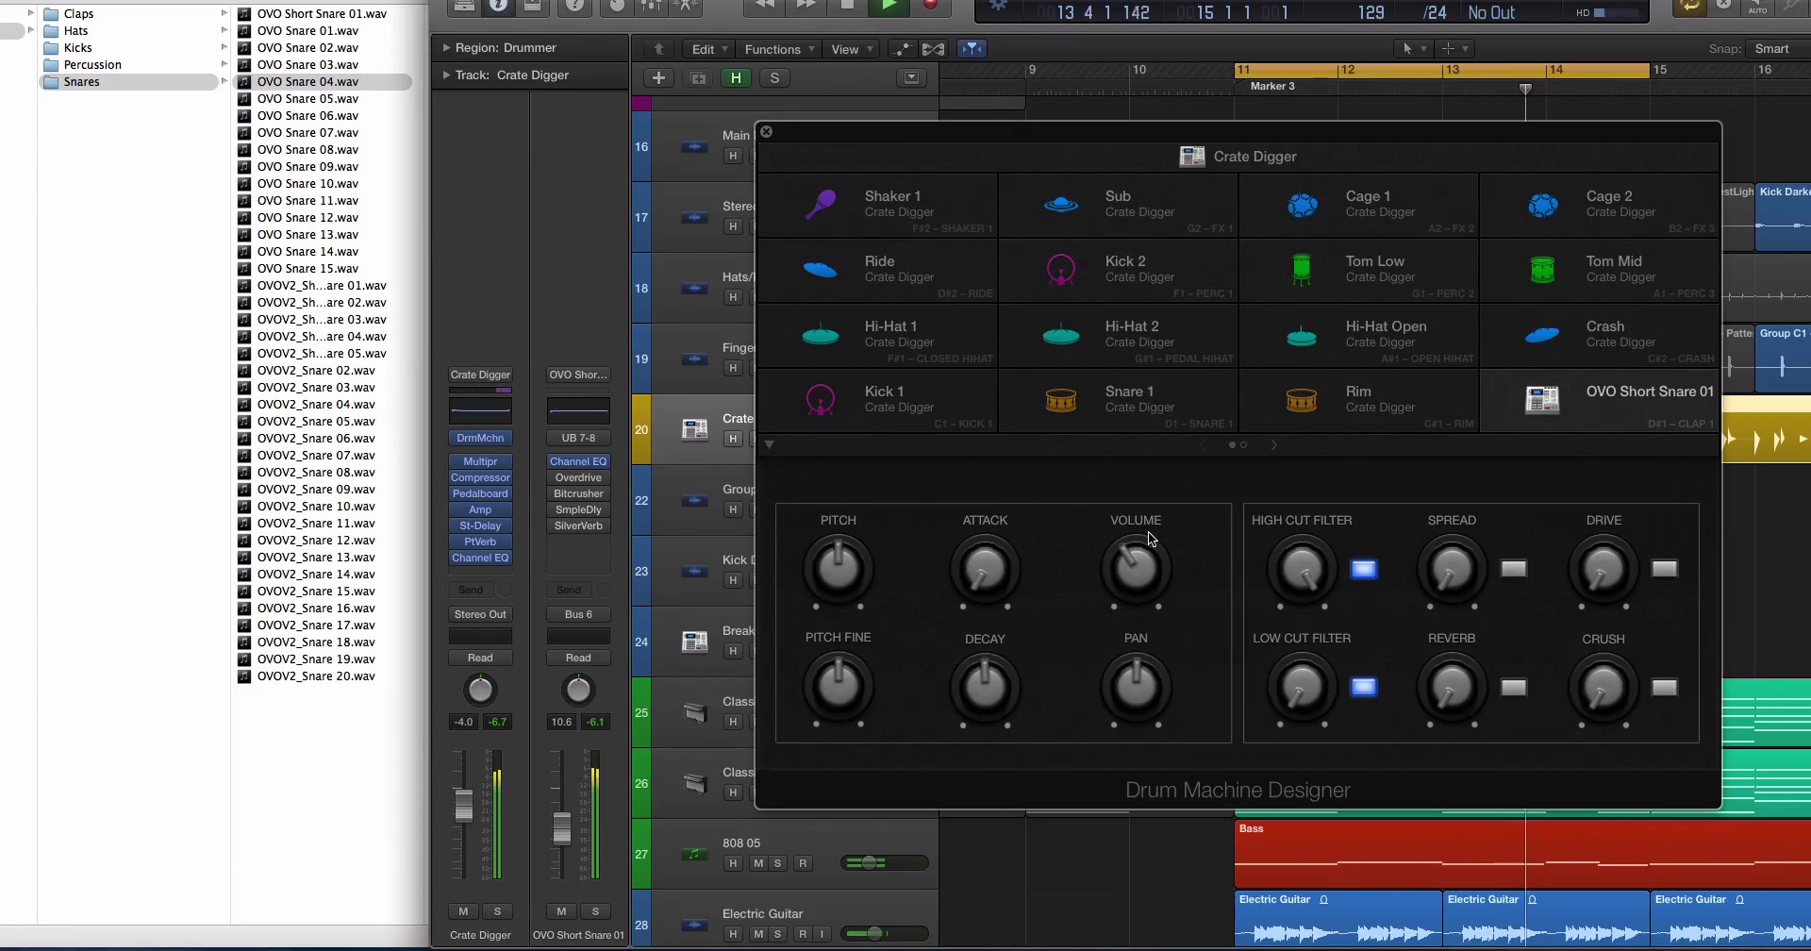
Make the Drummer region's pattern simpler and softer in the Drummer editor
click(958, 346)
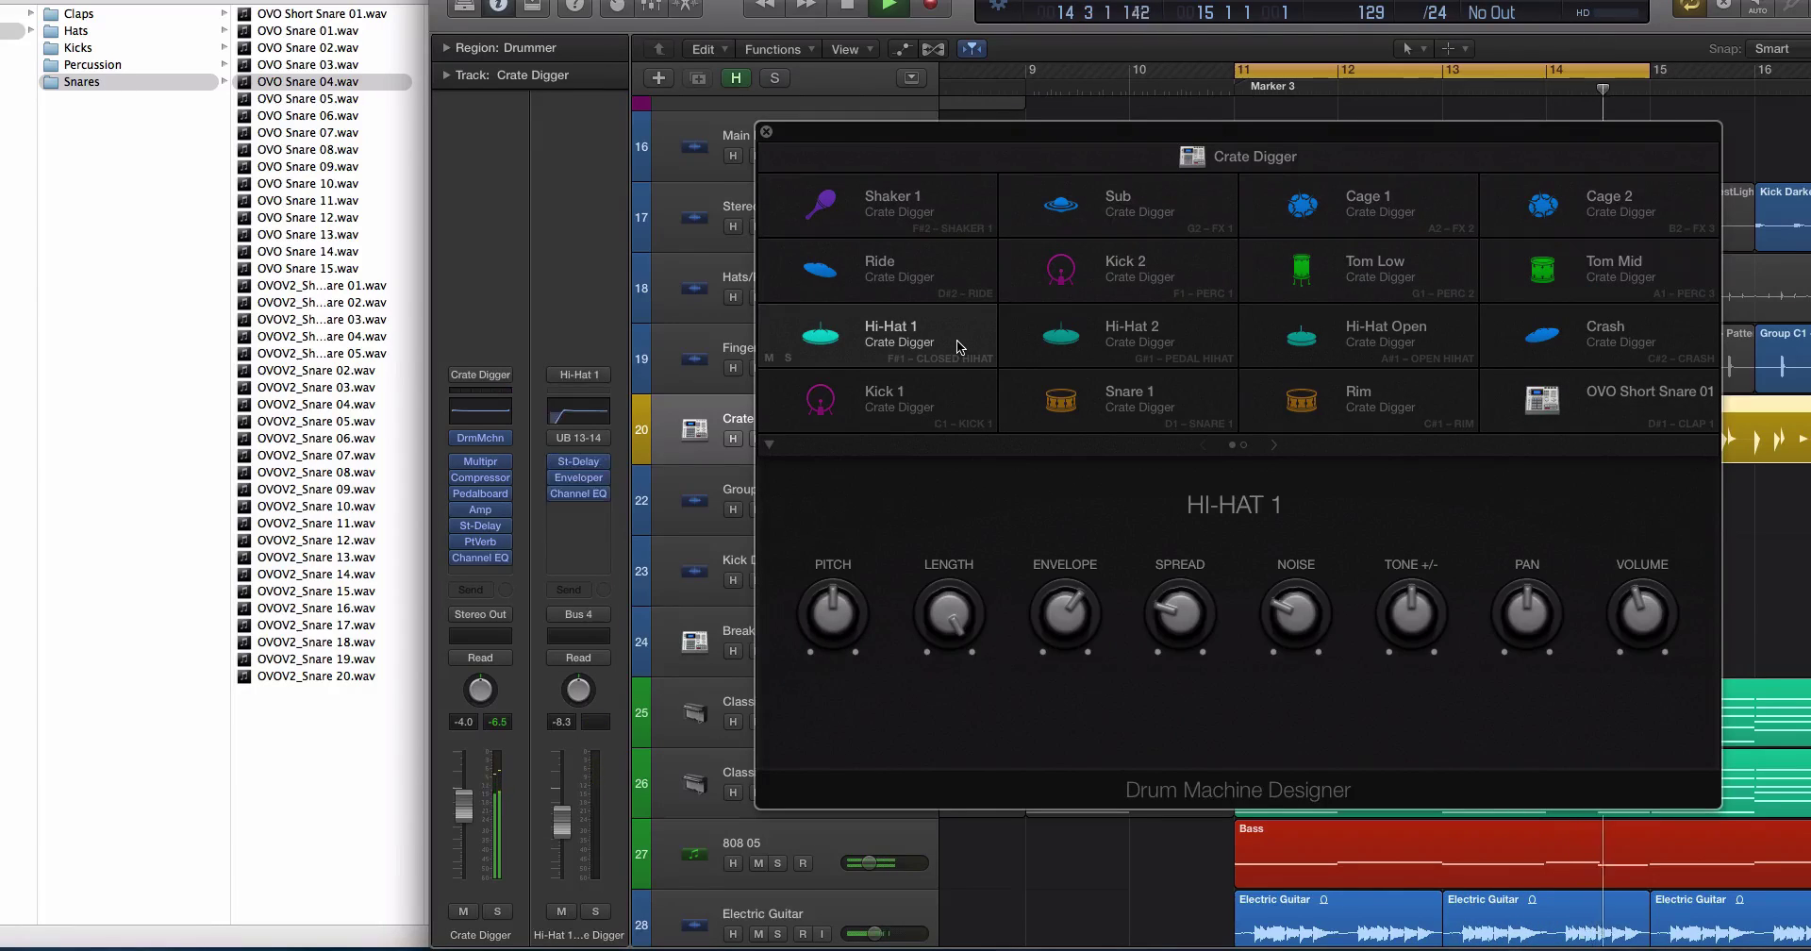
click(765, 131)
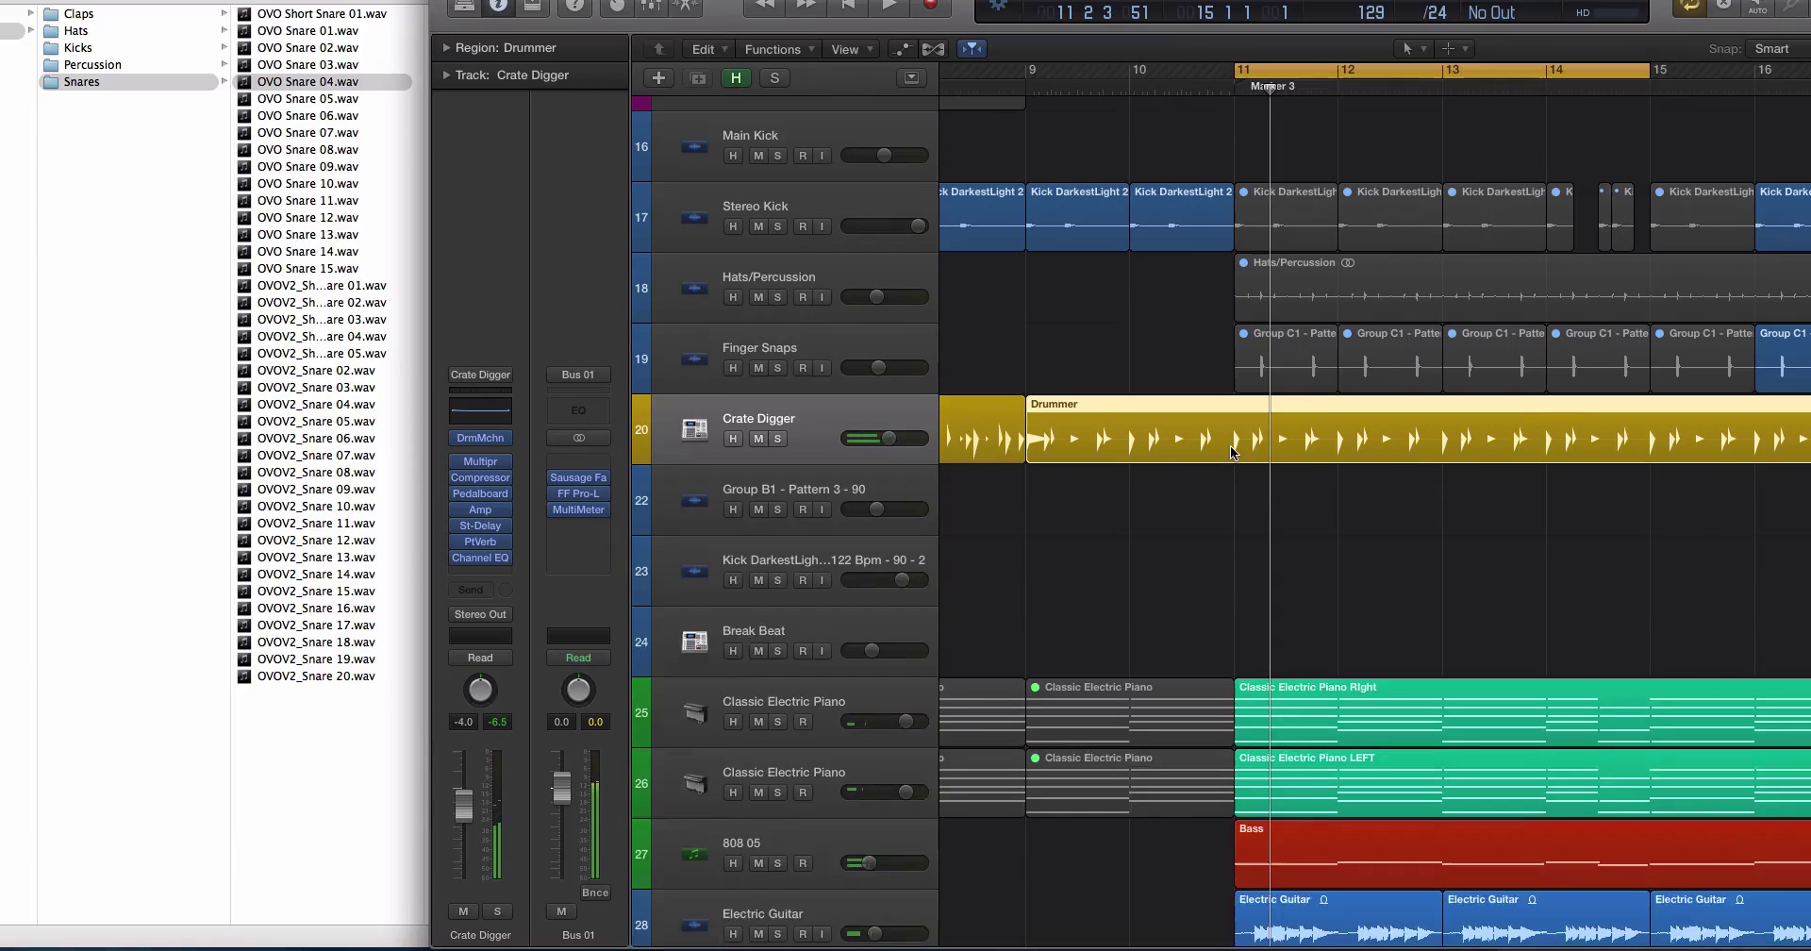
double_click(1231, 453)
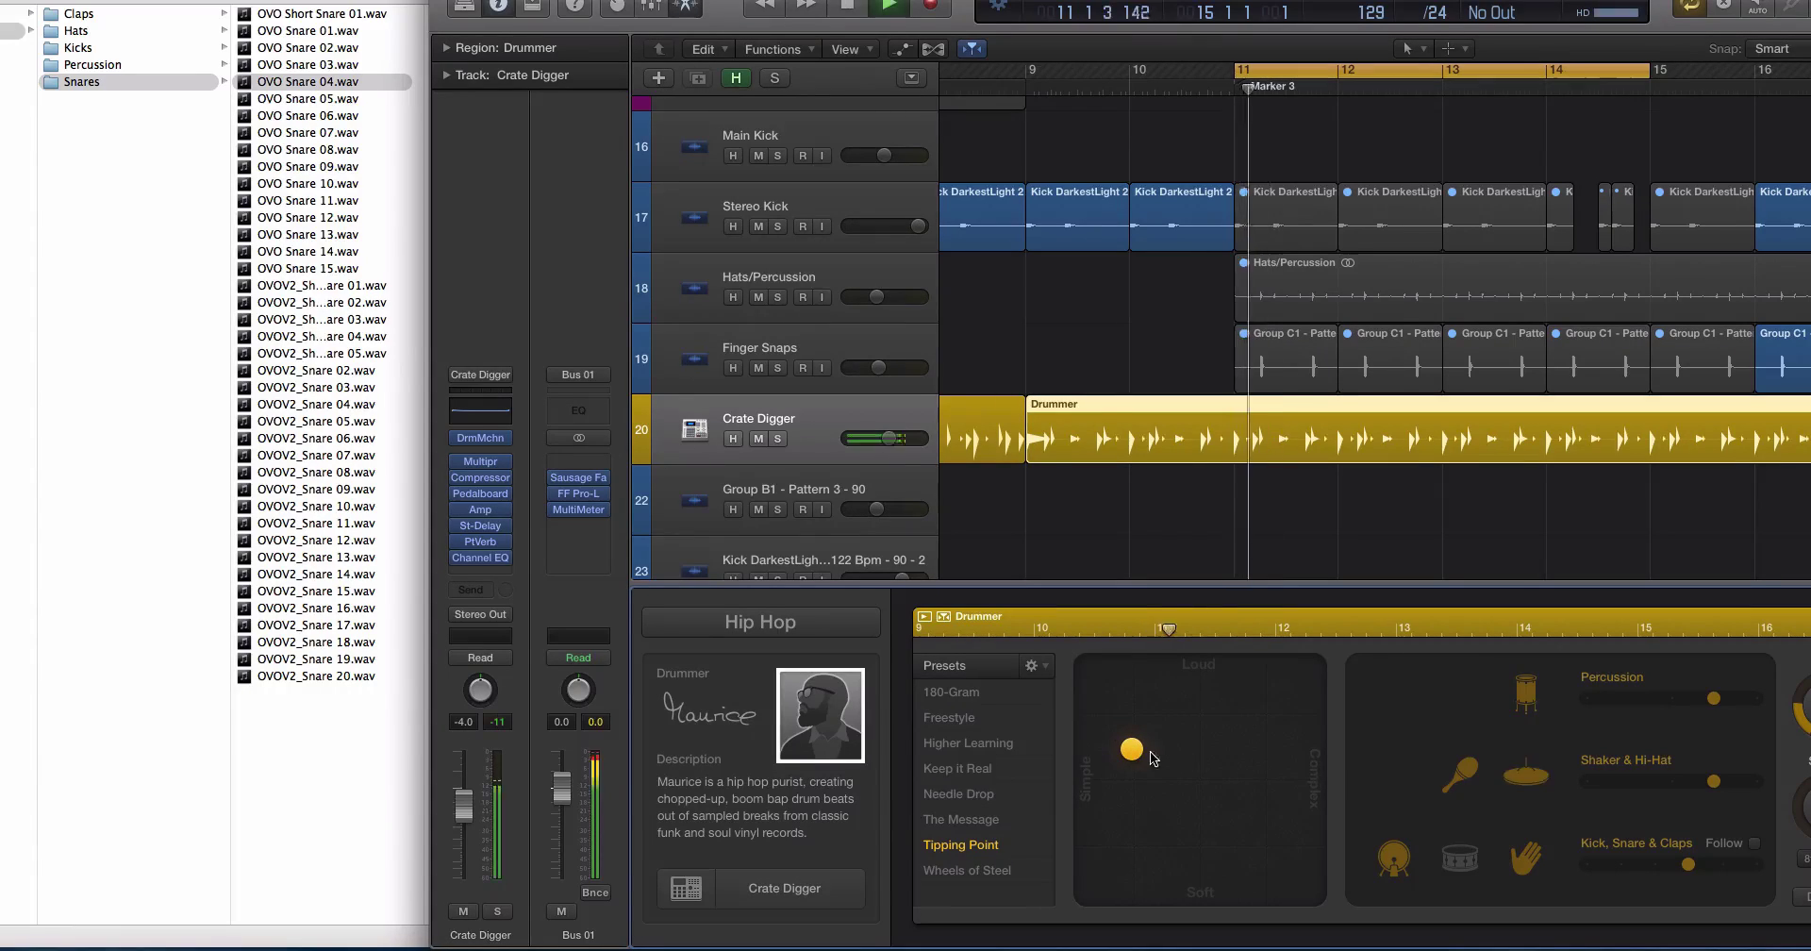
mouse_move(1132, 748)
mouse_down()
mouse_move(1102, 749)
mouse_move(1121, 758)
mouse_up()
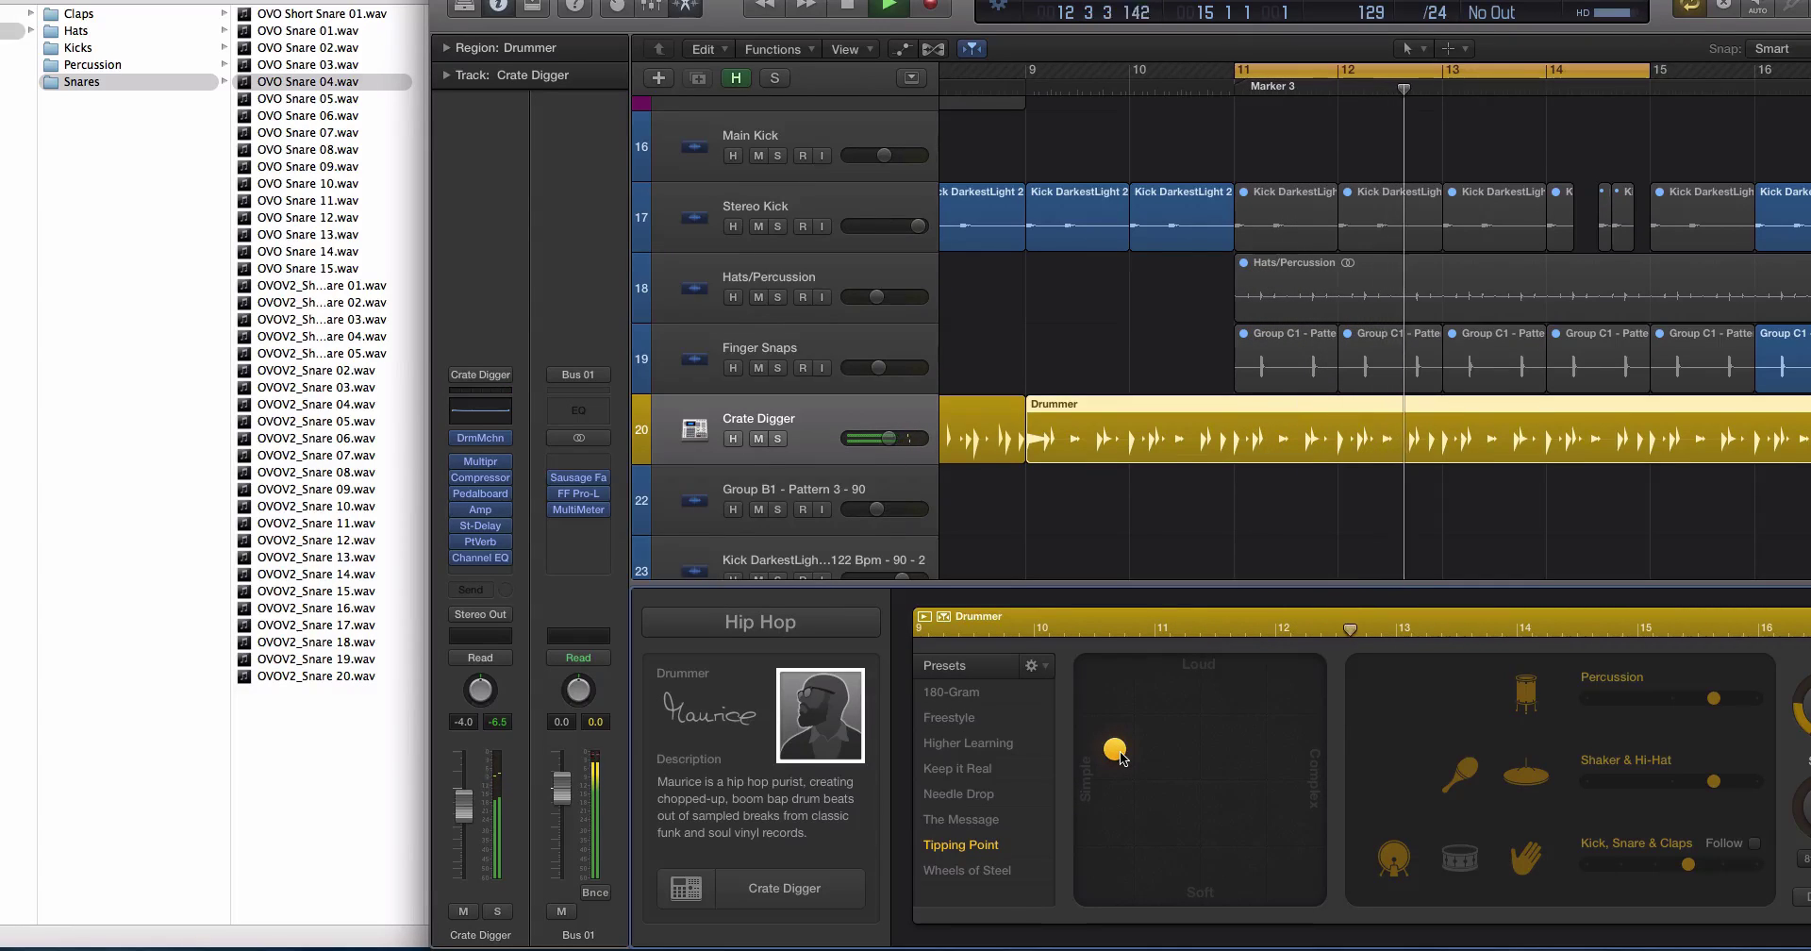
drag(1123, 759, 1099, 781)
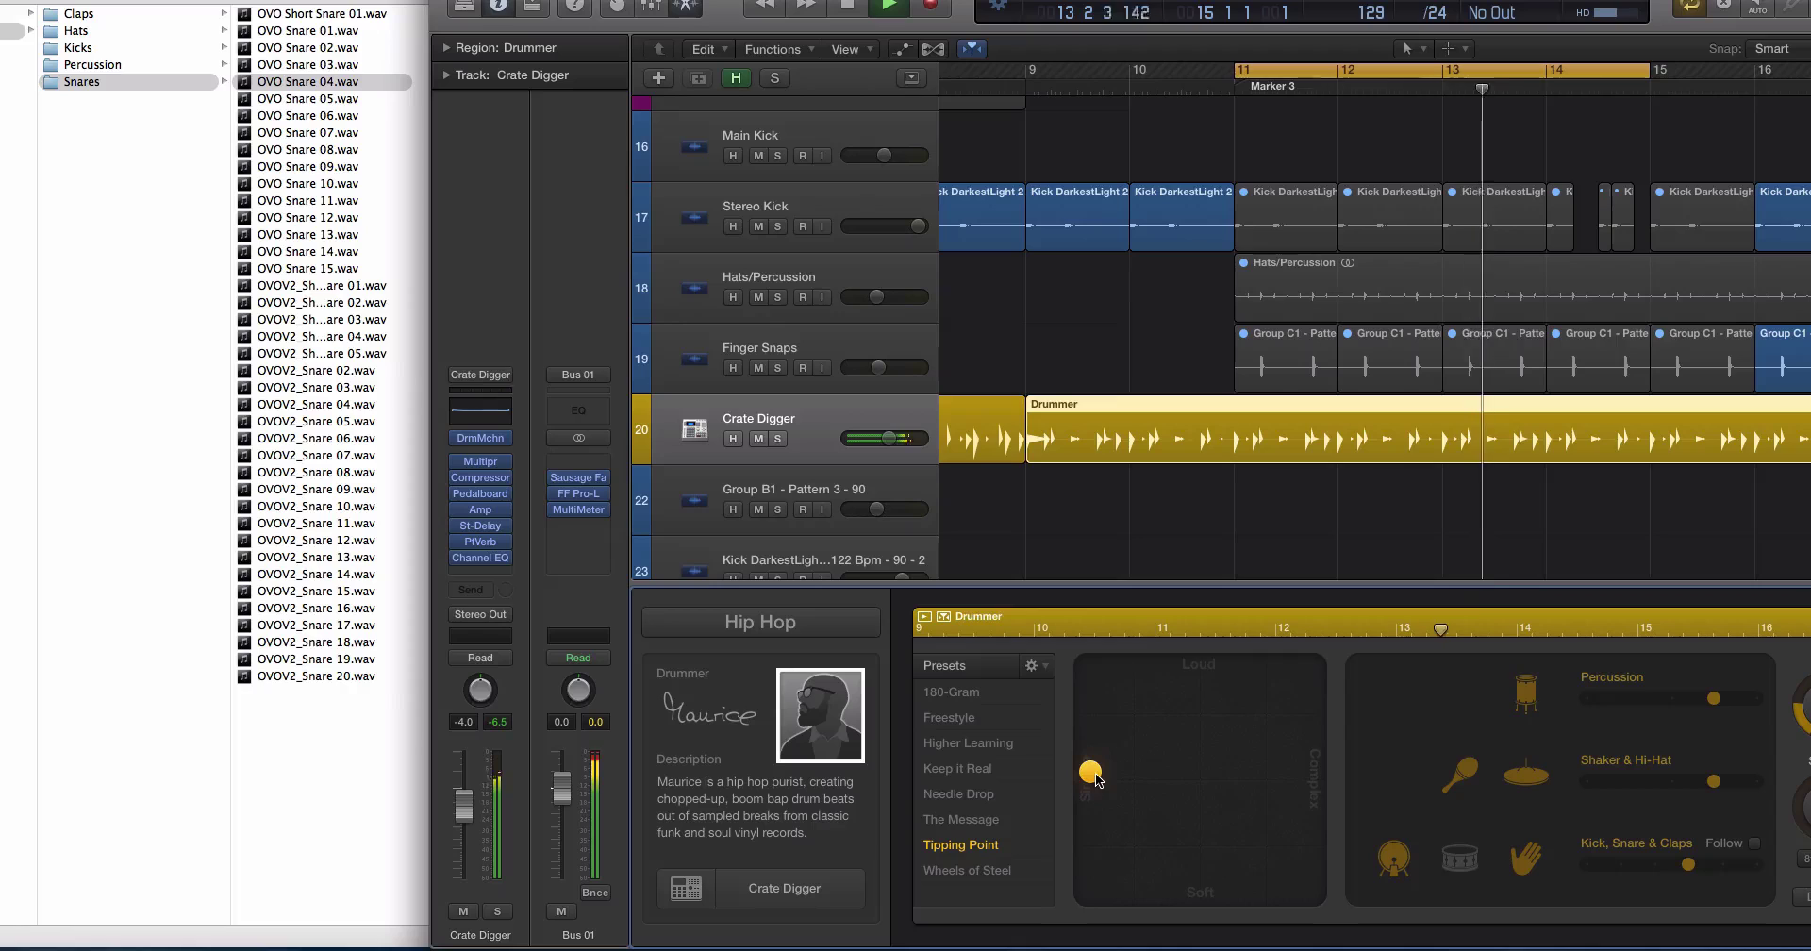
Pan the short snare to -9 and raise its volume to -7.6 dB
click(479, 439)
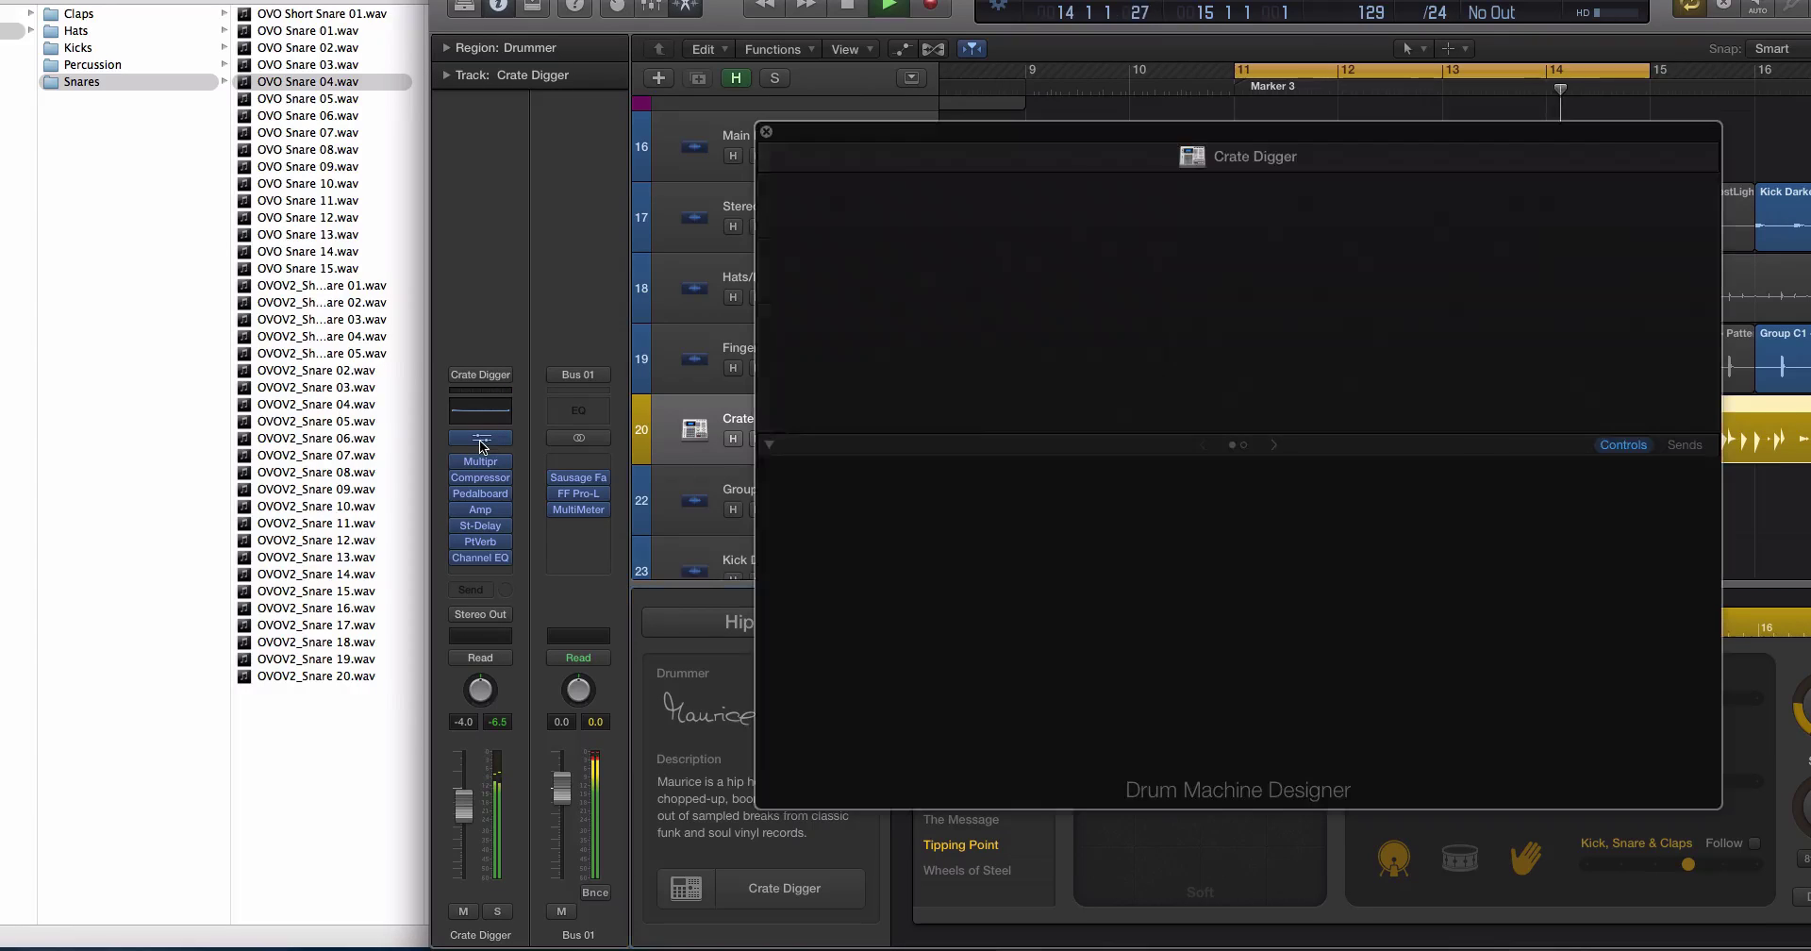
key(space)
click(1600, 398)
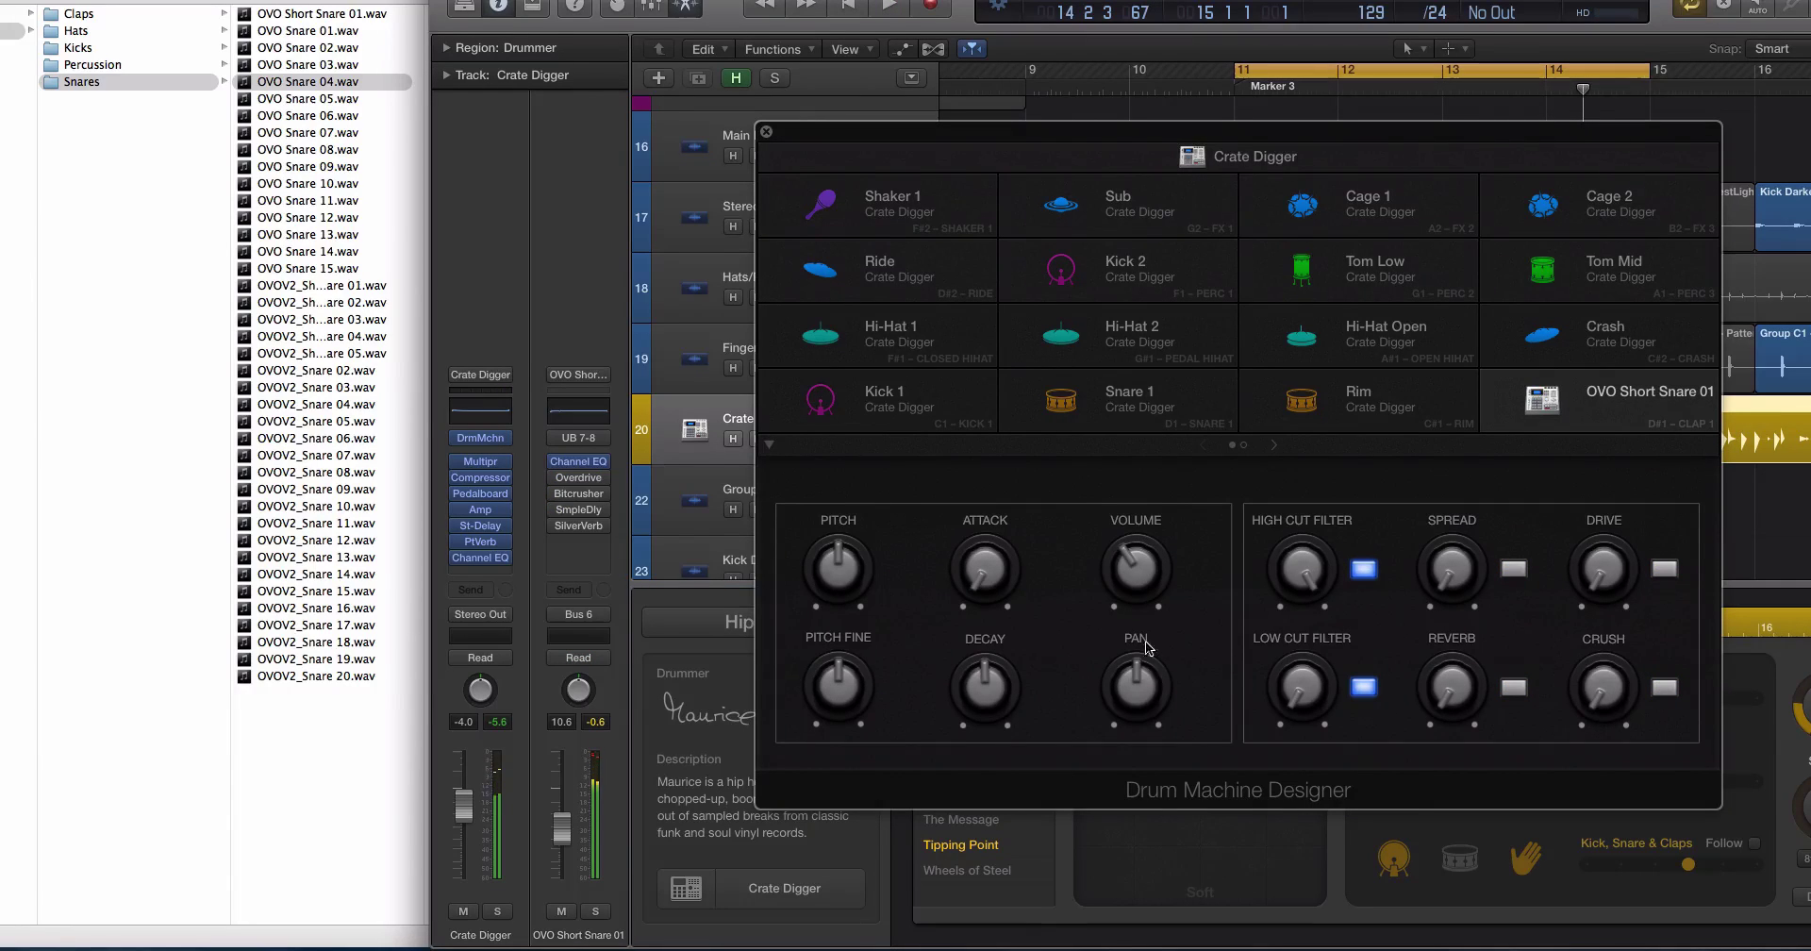
drag(1138, 663, 1141, 645)
drag(1123, 702, 1125, 734)
key(space)
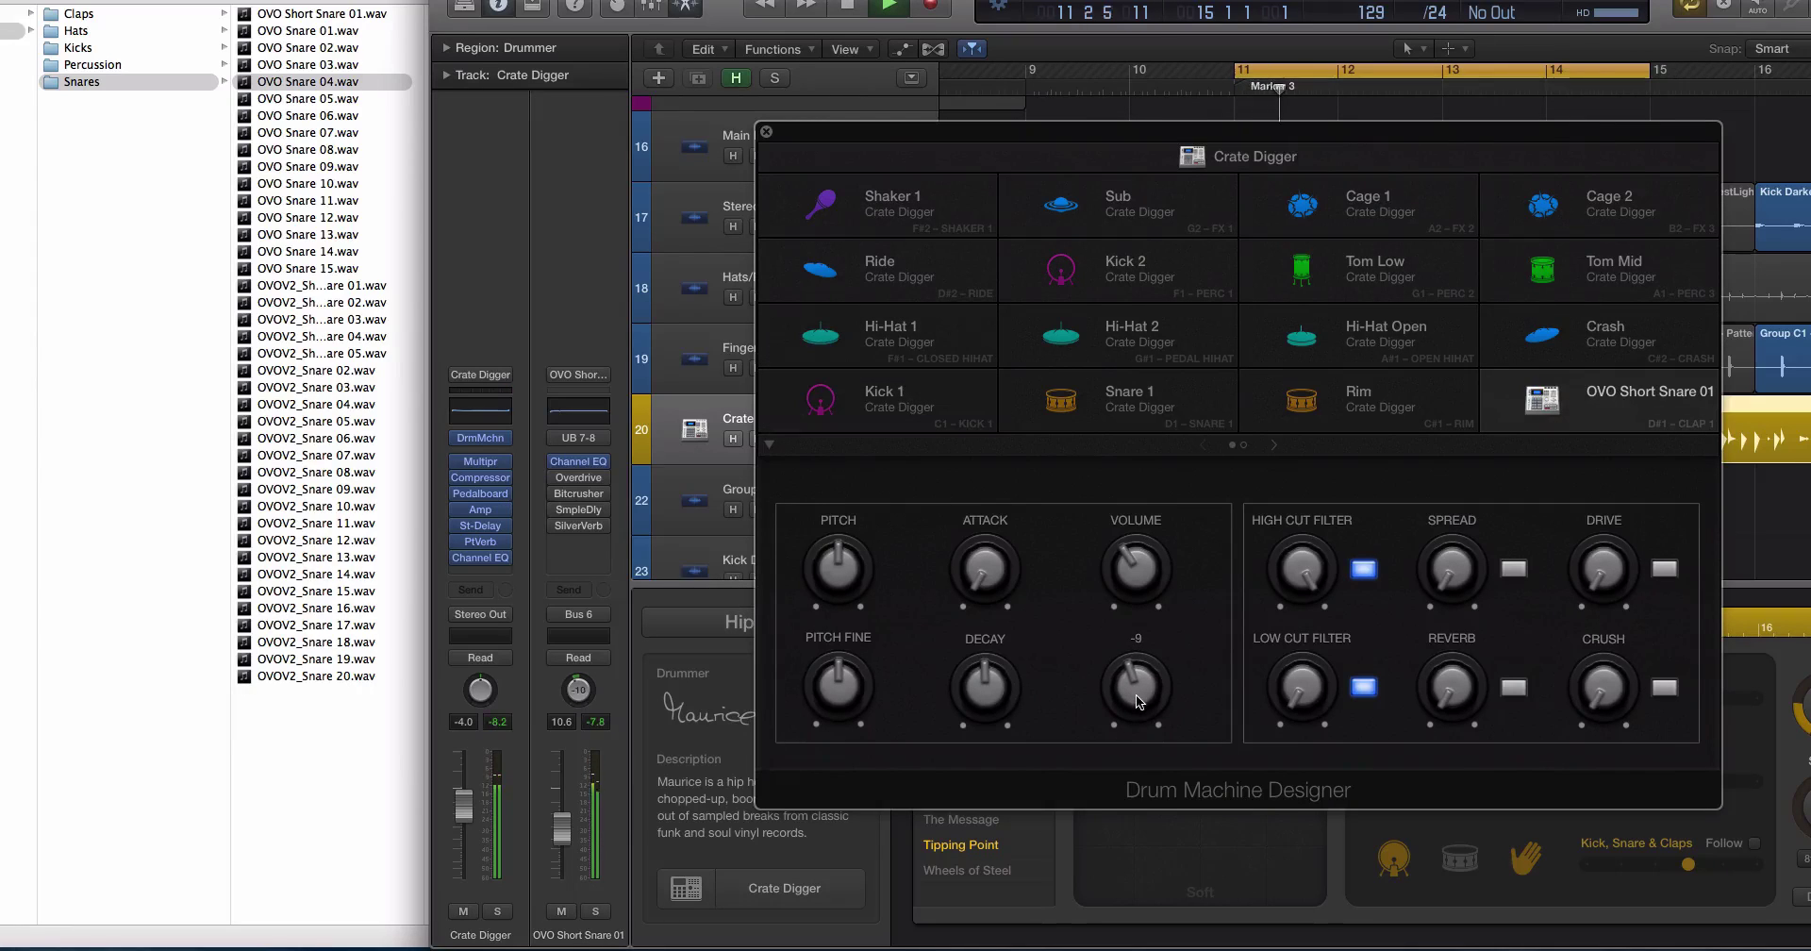
drag(1140, 574, 1140, 556)
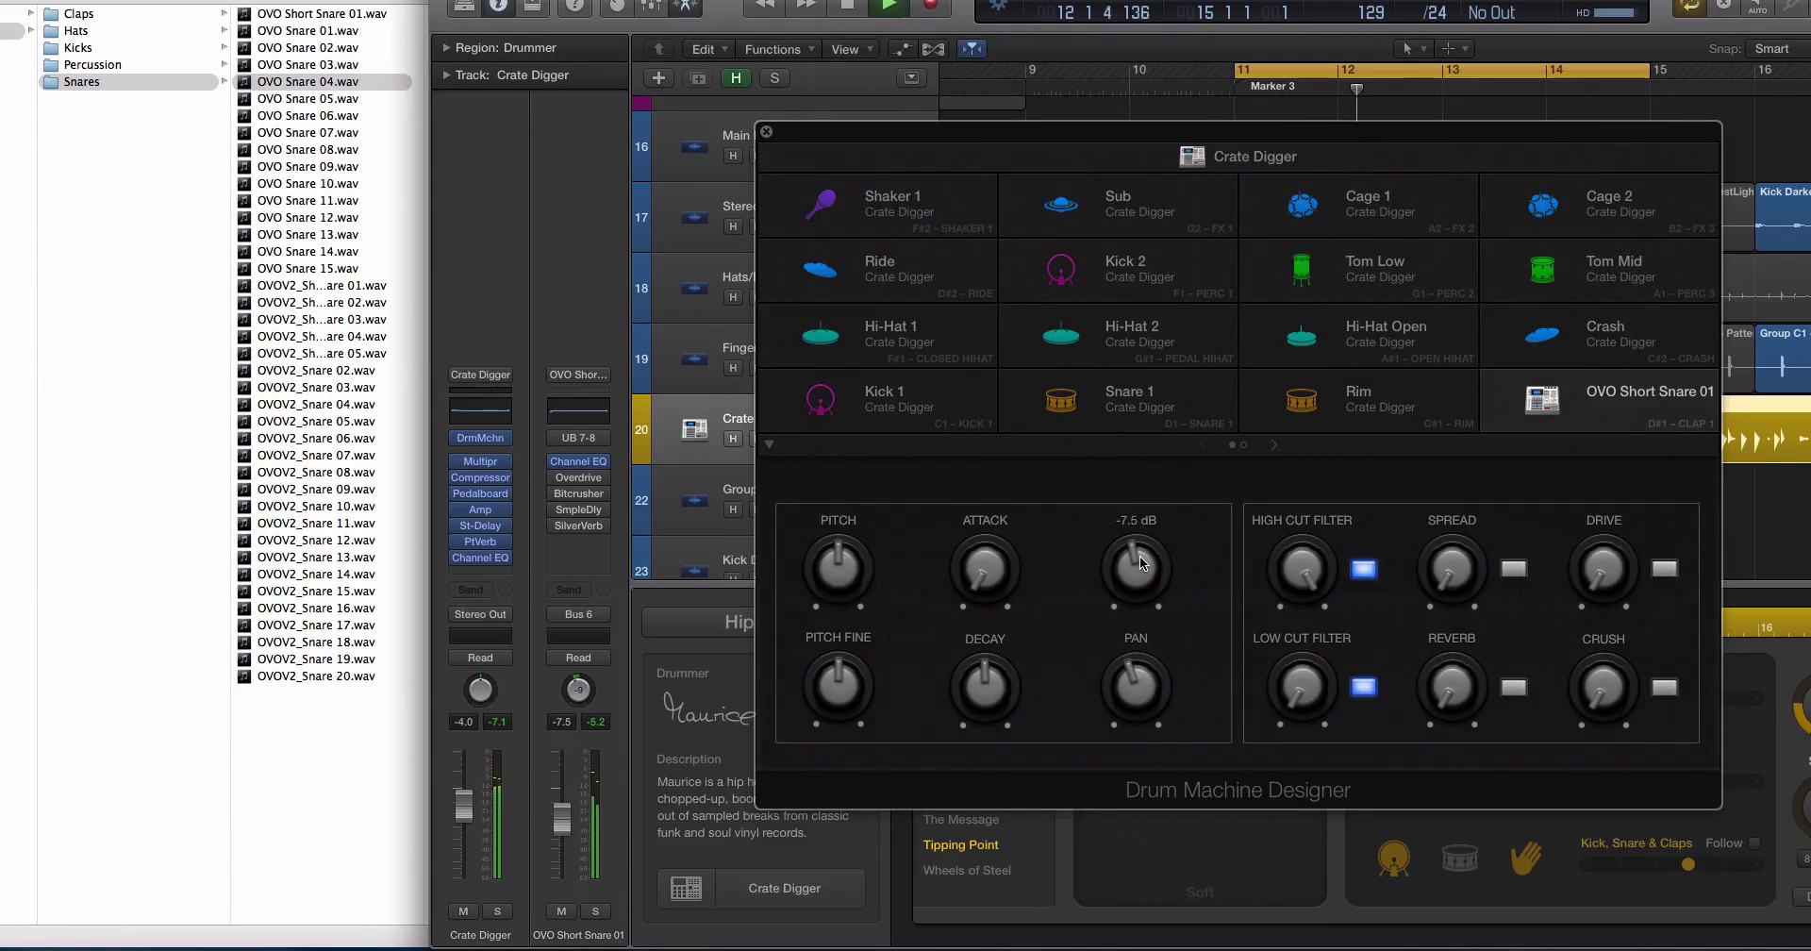
key(space)
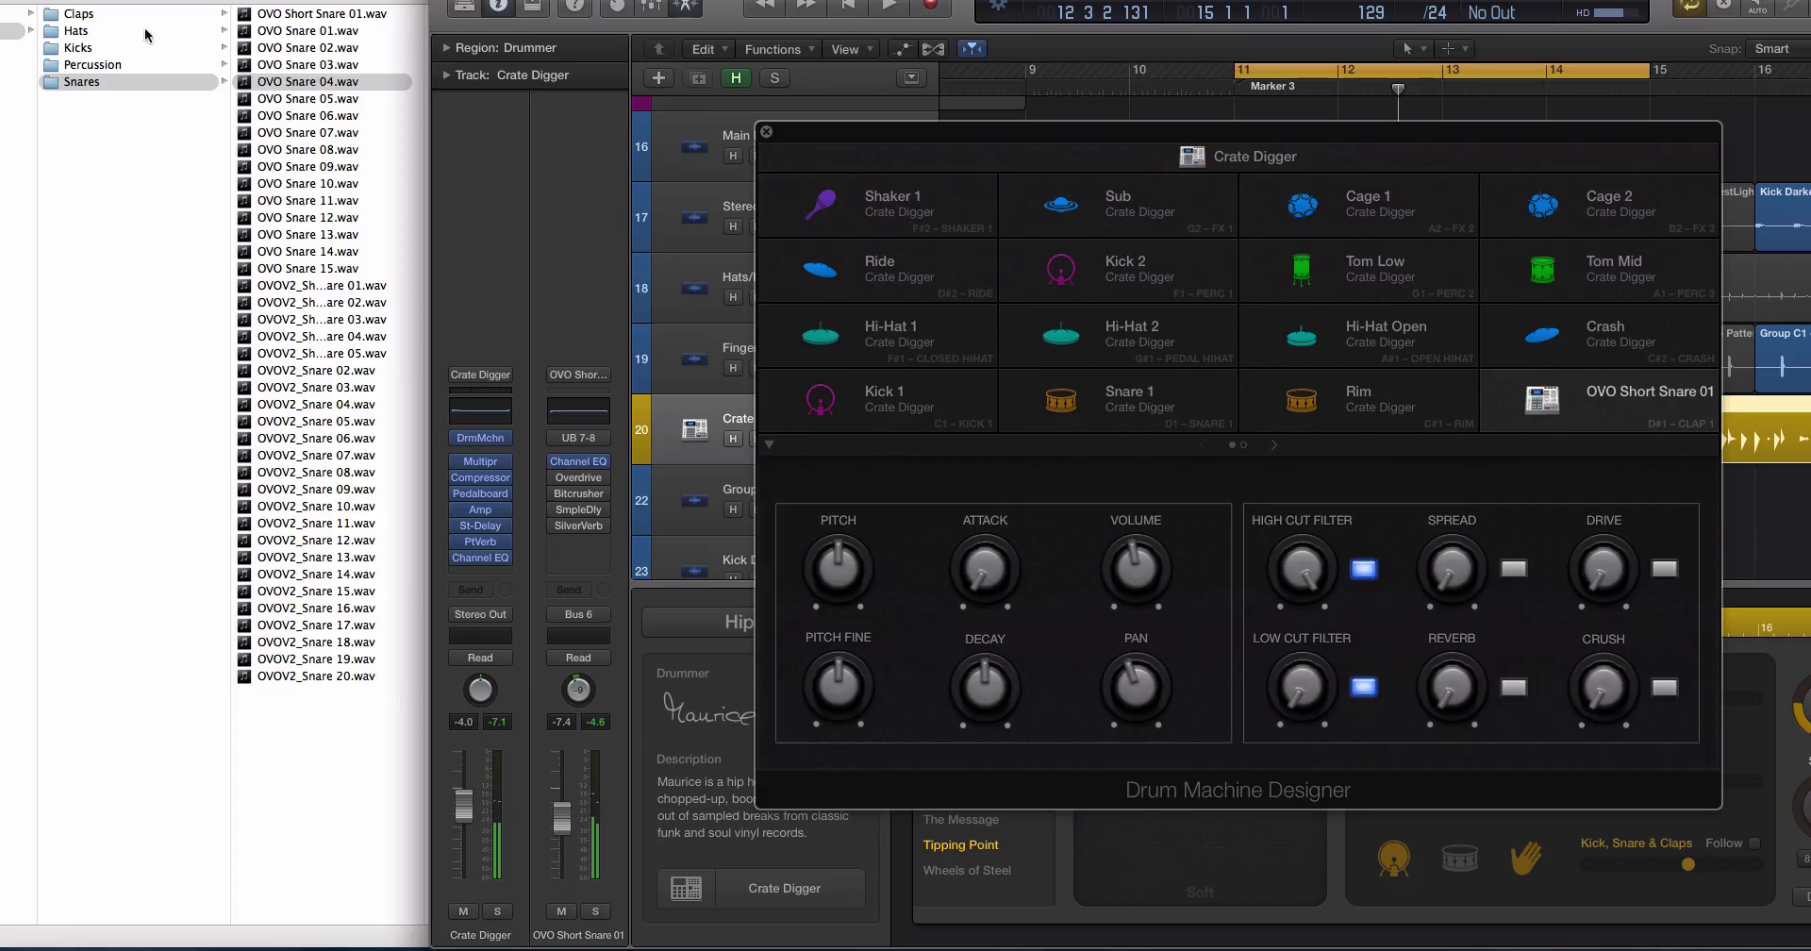
In Finder's Hats > Closed hi-hat folder, preview the files and pick OVO Closed HH 07.wav
click(140, 21)
click(117, 29)
click(296, 15)
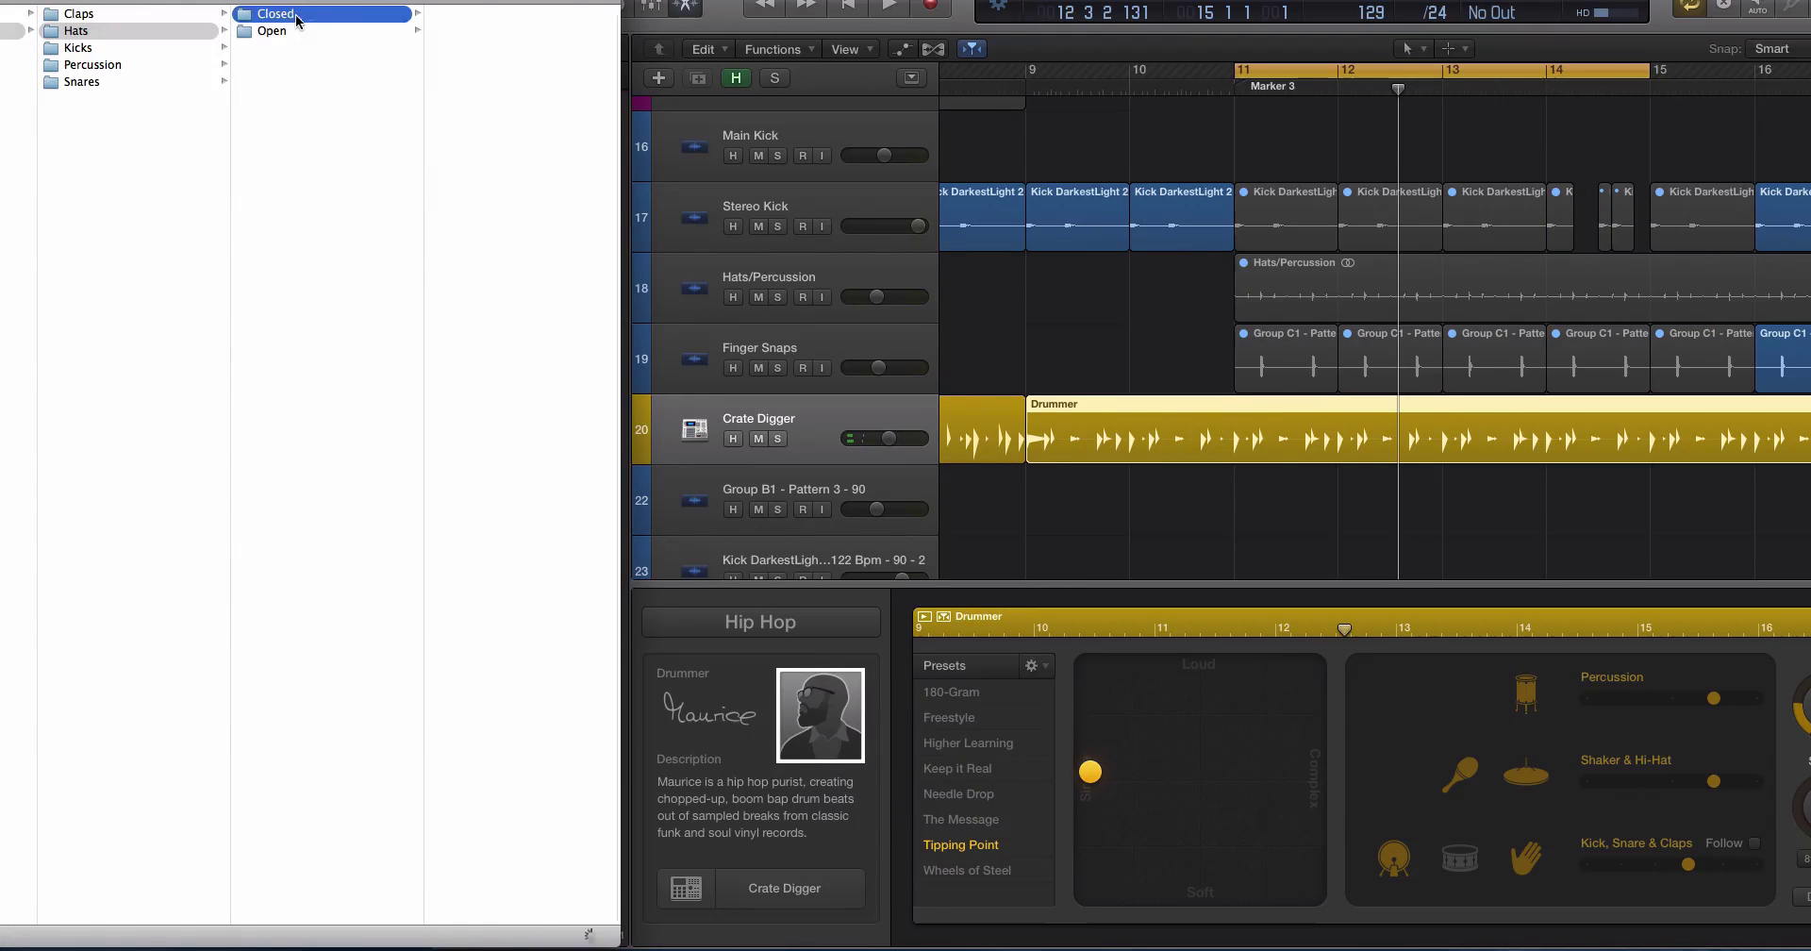
click(481, 14)
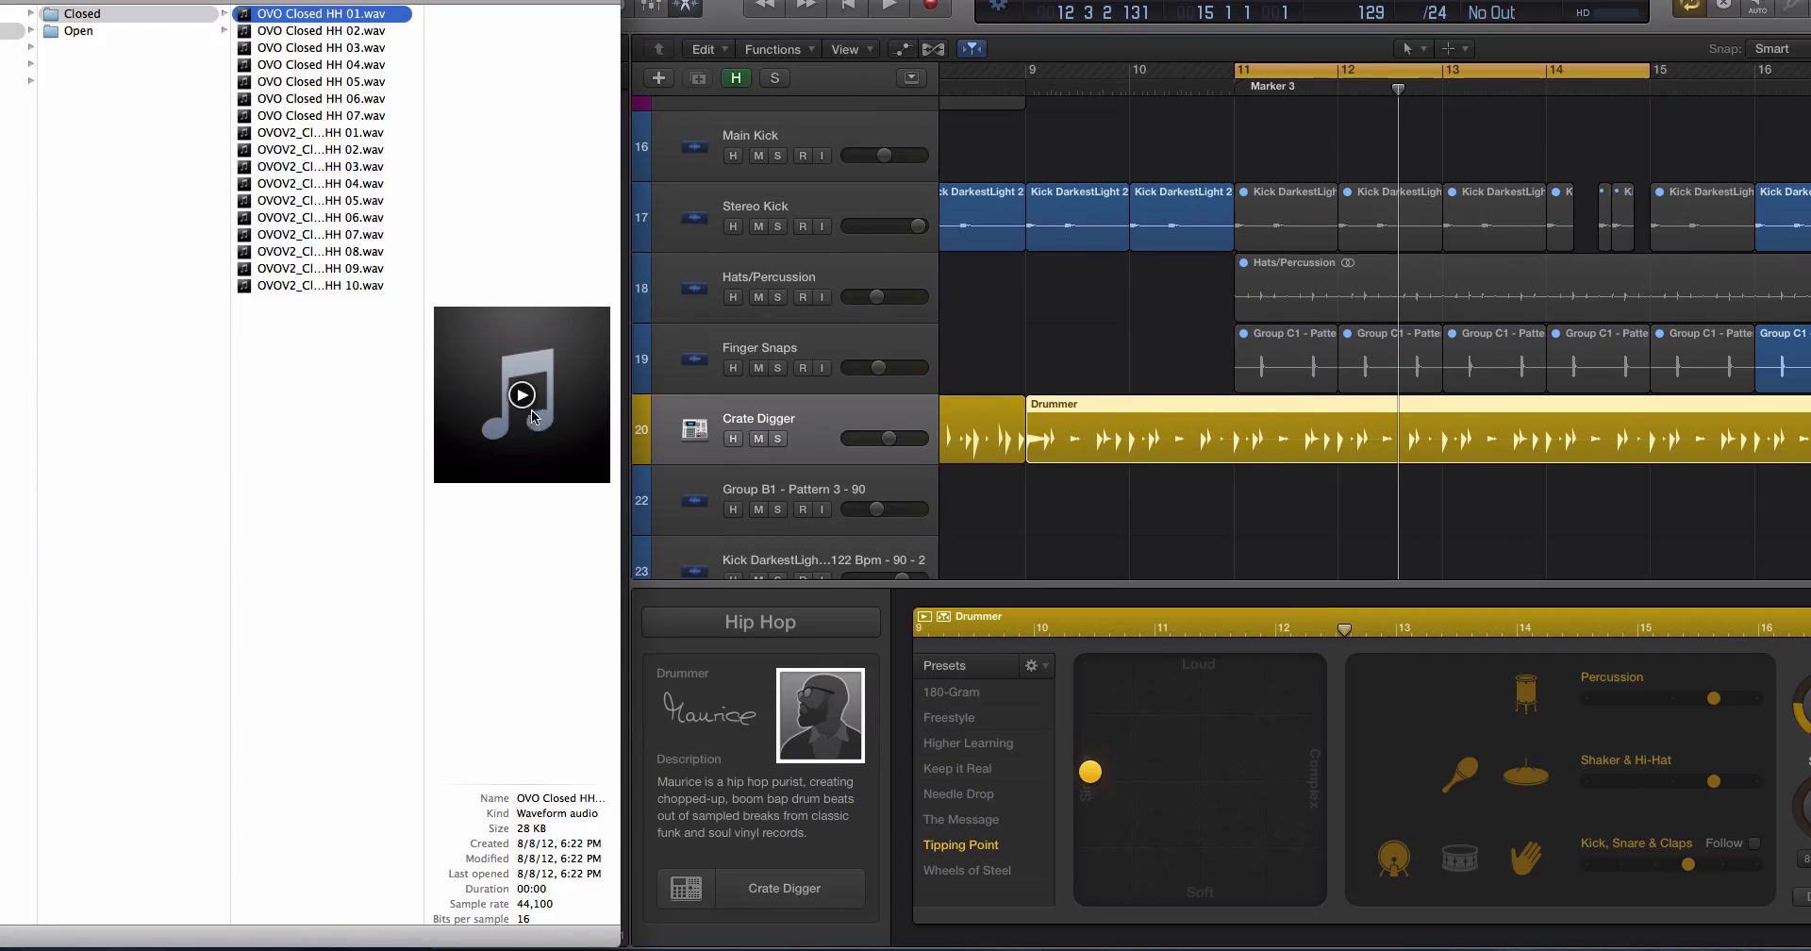
key(Down)
key(Down)
key(Down)
key(Down)
key(Down)
key(Down)
click(524, 394)
Load OVO Closed HH 07 onto the Hi-Hat 1 pad and preview it
click(1132, 453)
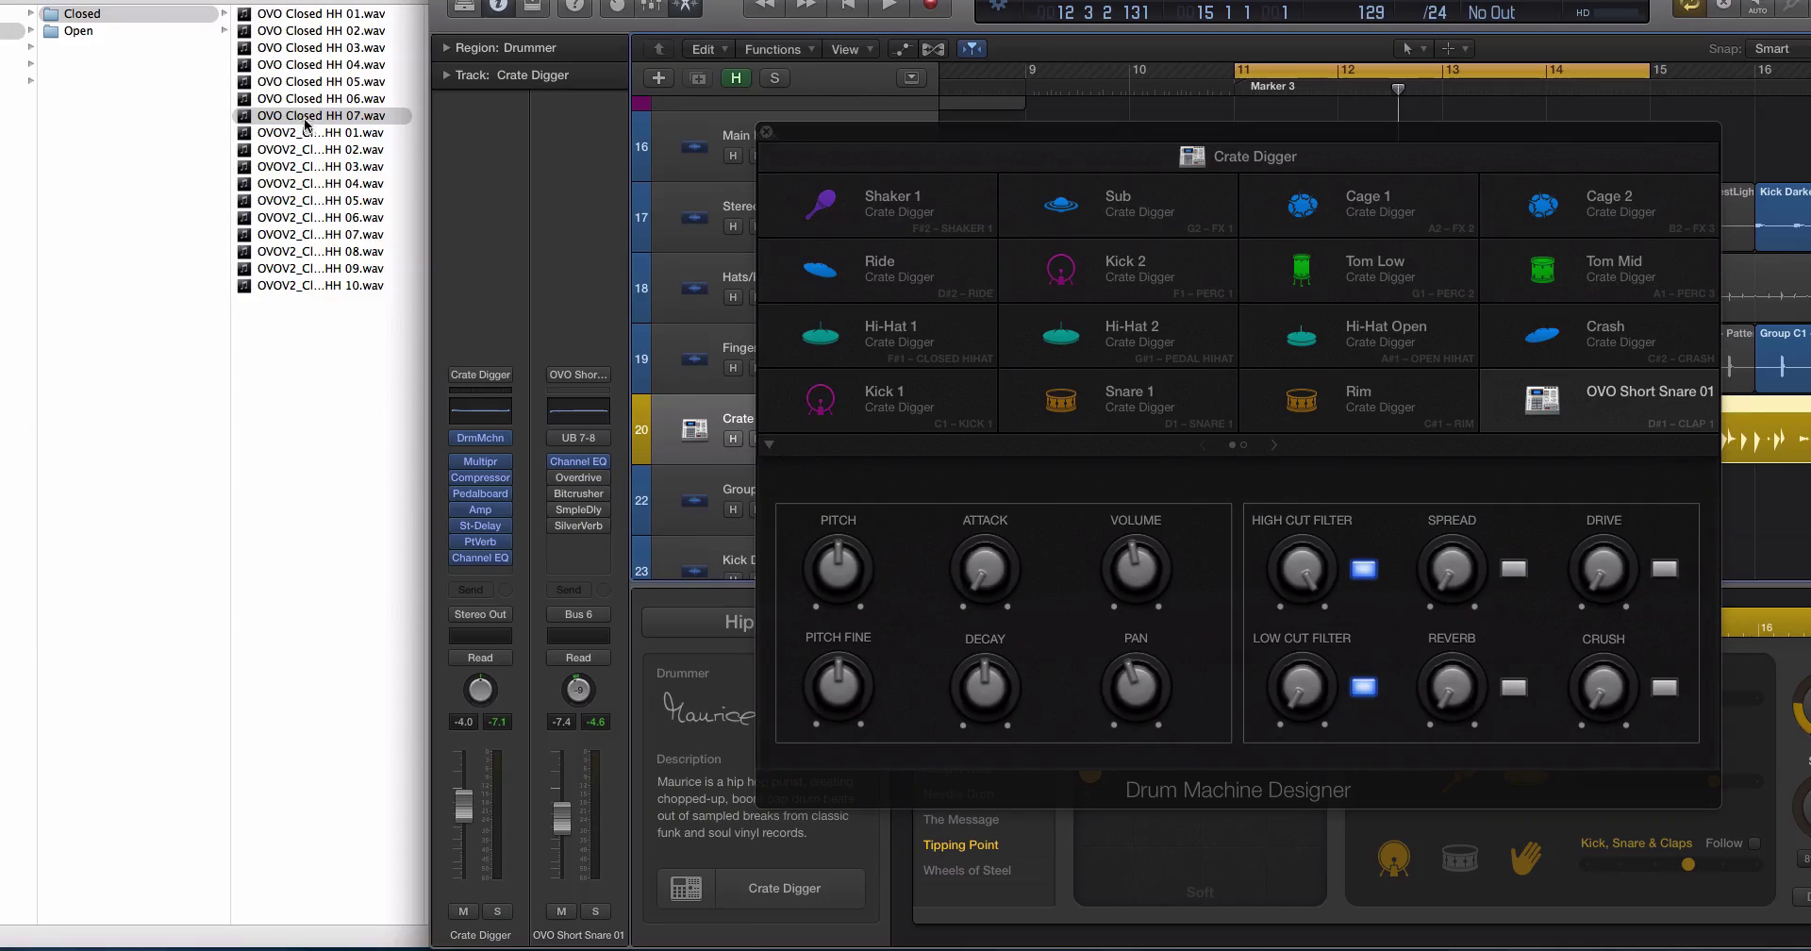
drag(304, 122, 873, 321)
key(space)
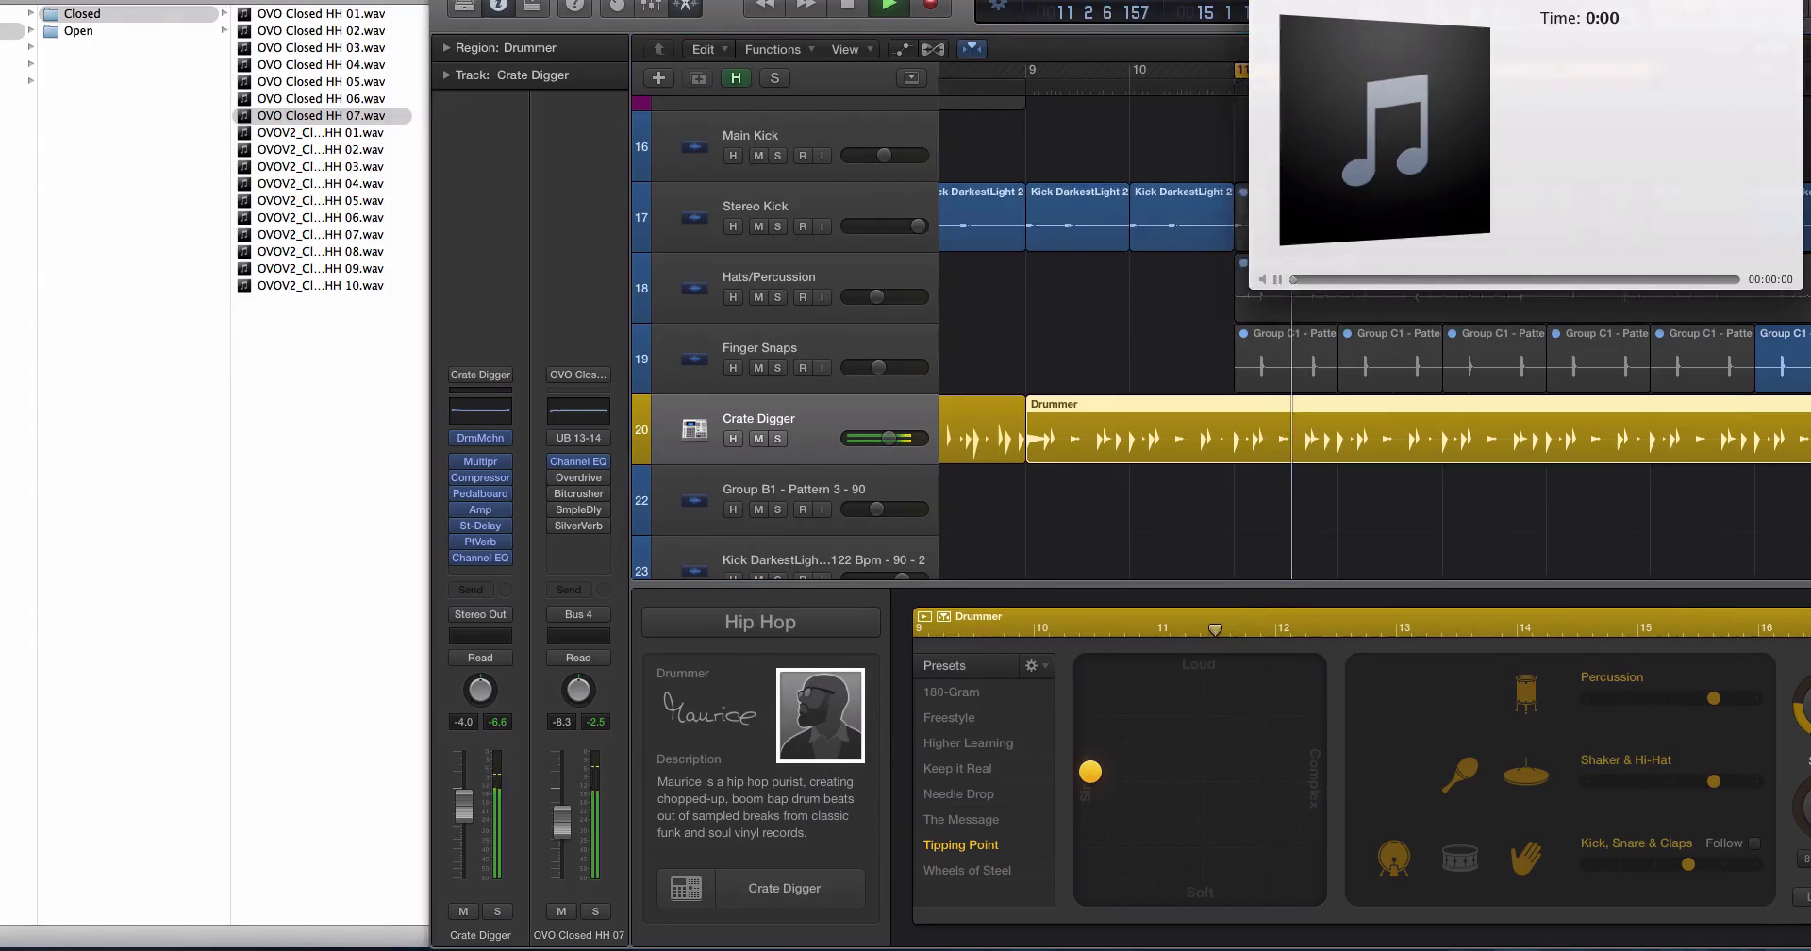
key(space)
Swap the Hi-Hat 1 pad to OVO Closed HH 03, then OVOV2 closed HH 06, auditioning during playback
click(560, 155)
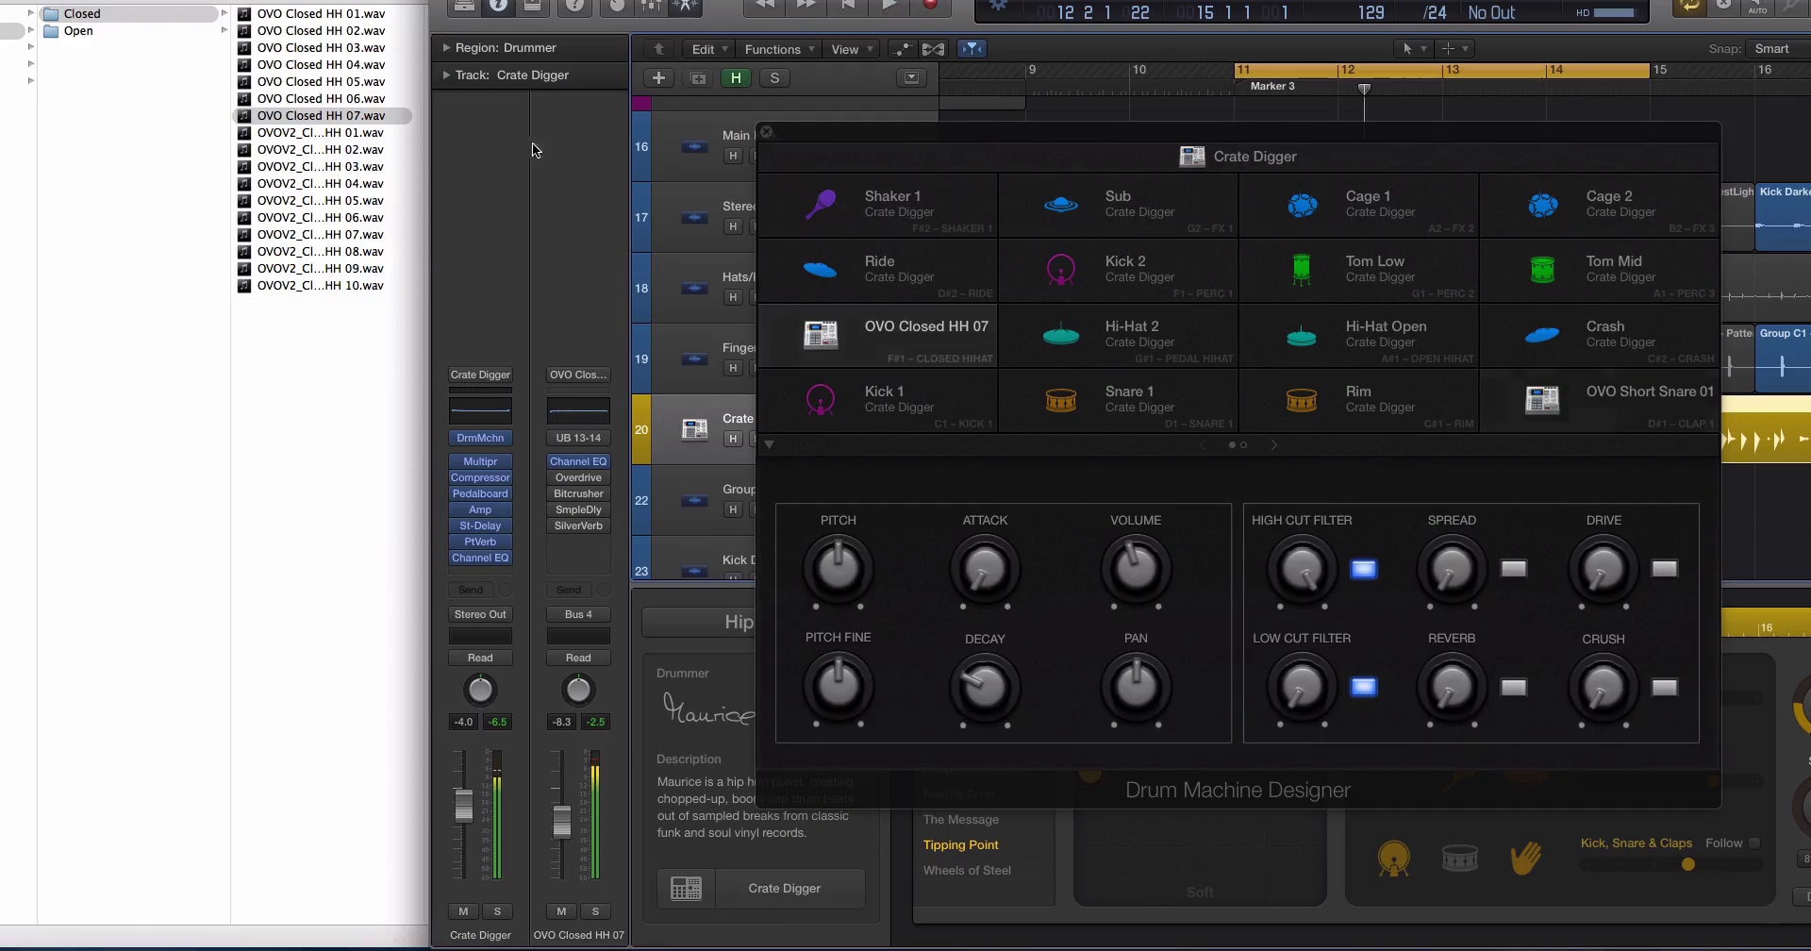
drag(312, 62, 830, 337)
key(space)
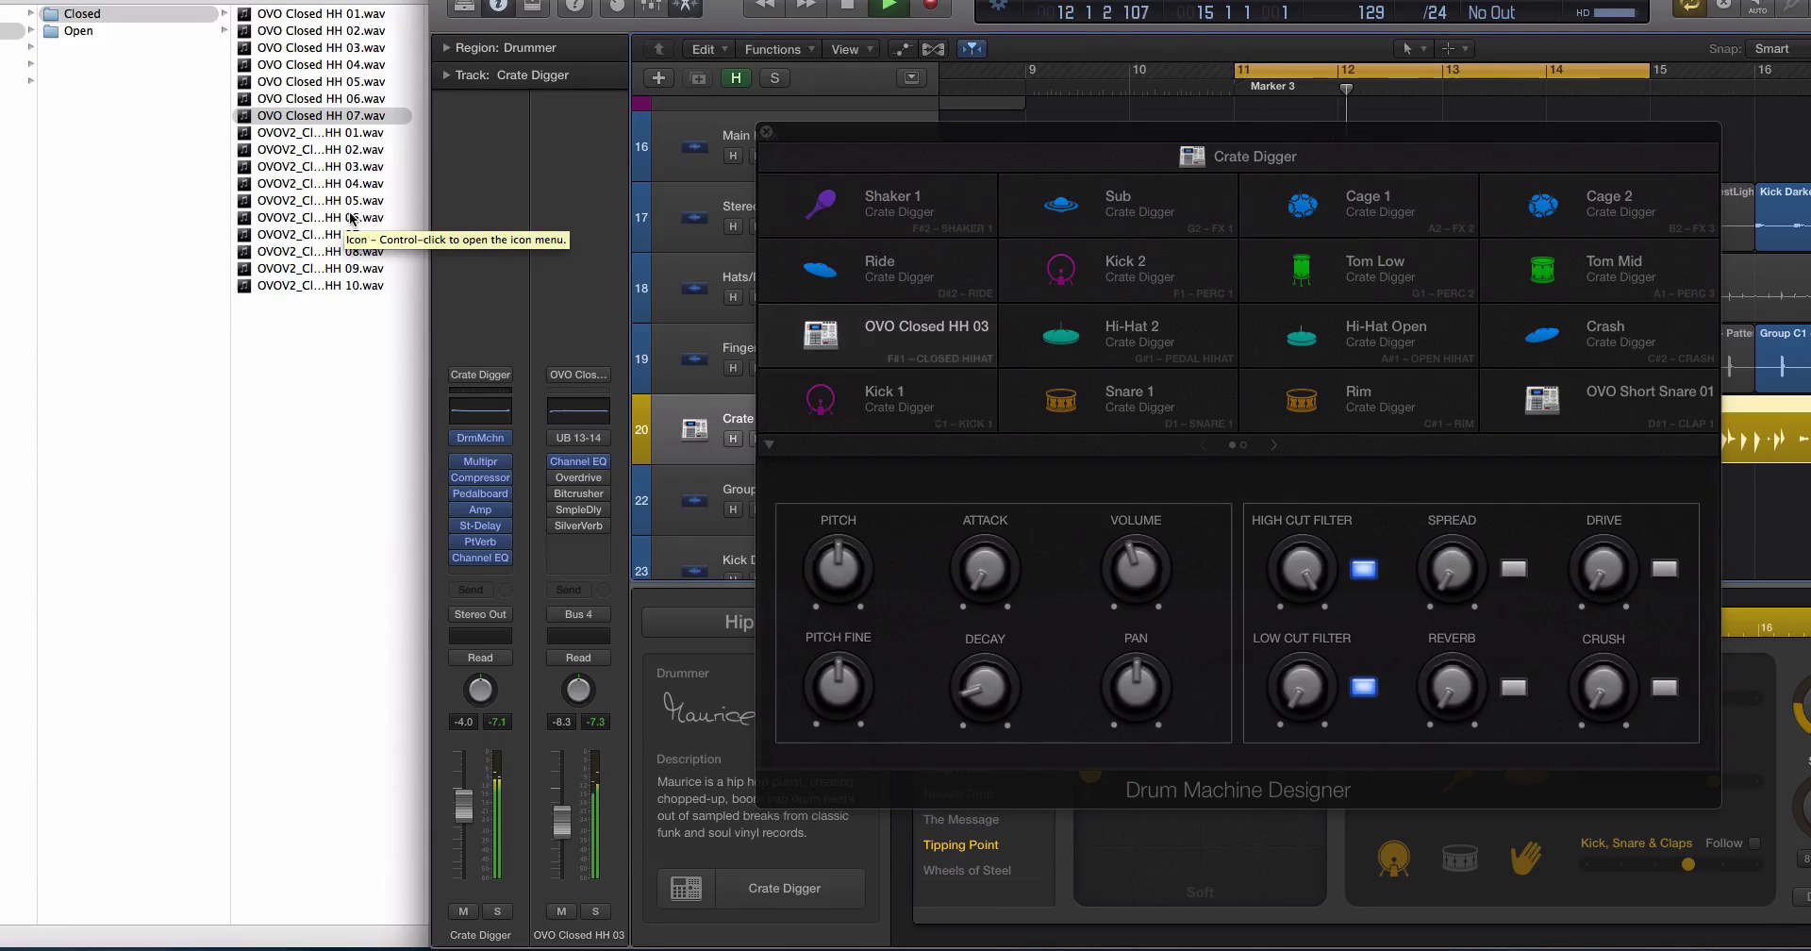
drag(346, 218, 905, 323)
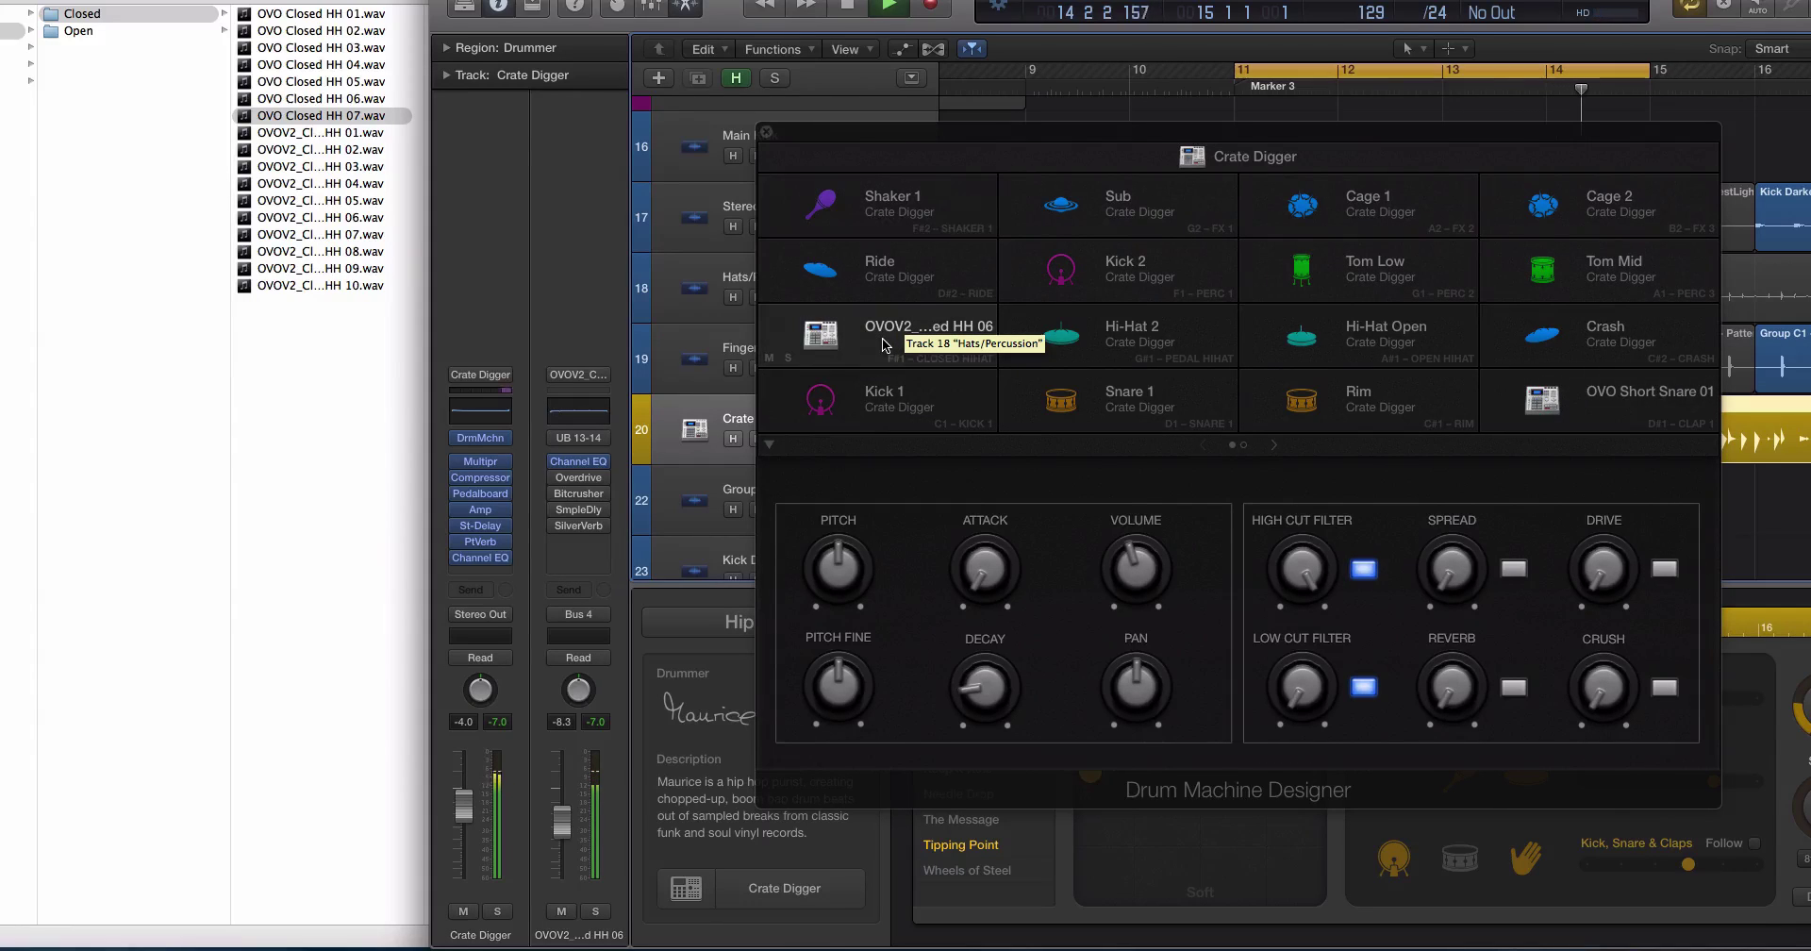
key(space)
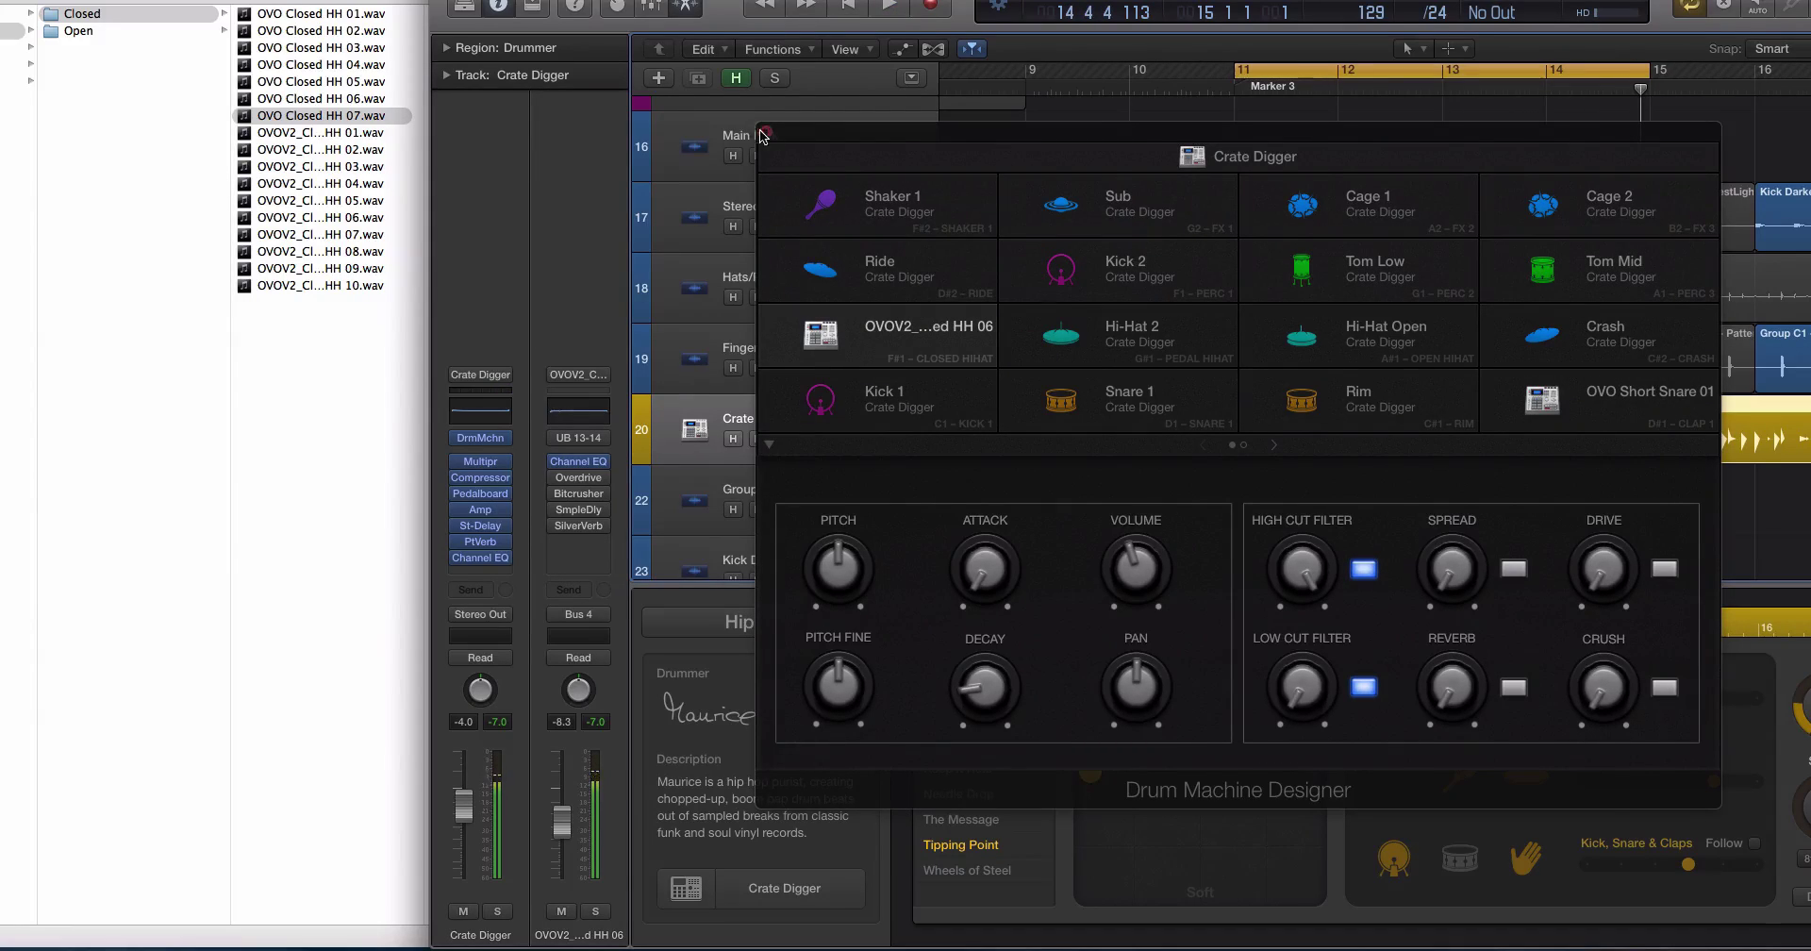
click(766, 132)
Close the drum kit, select the Drummer region, and zoom out to bars 1–18
click(766, 132)
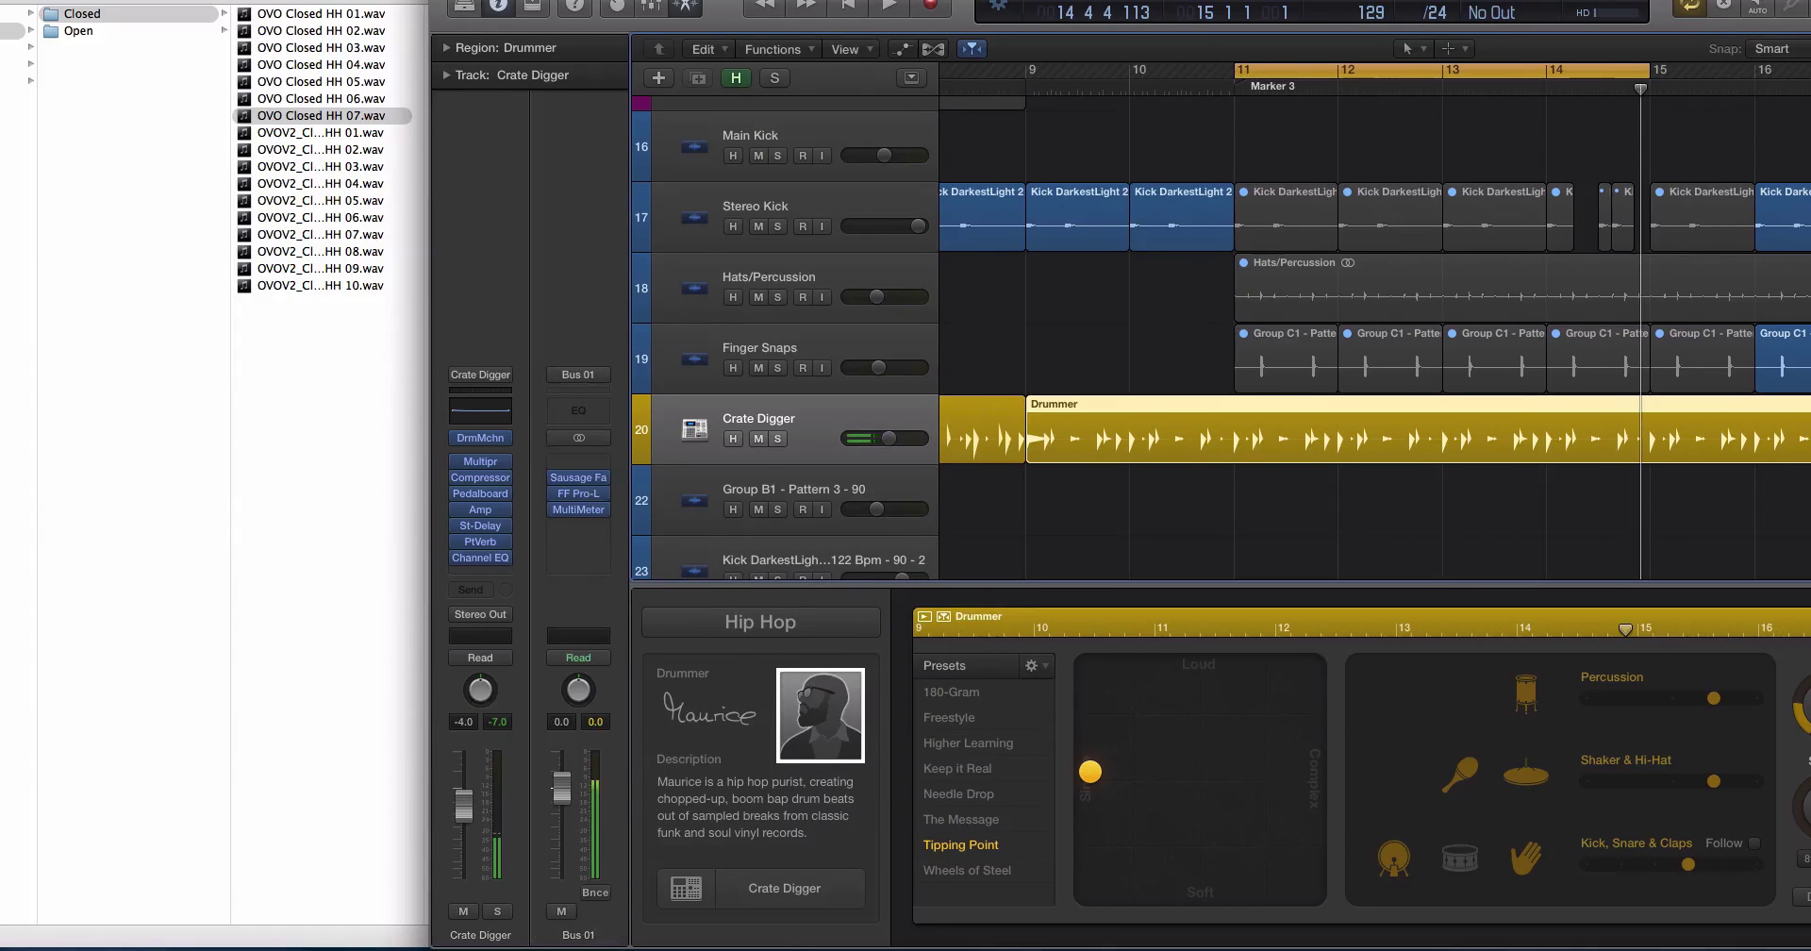
scroll(717, 547, left, 5)
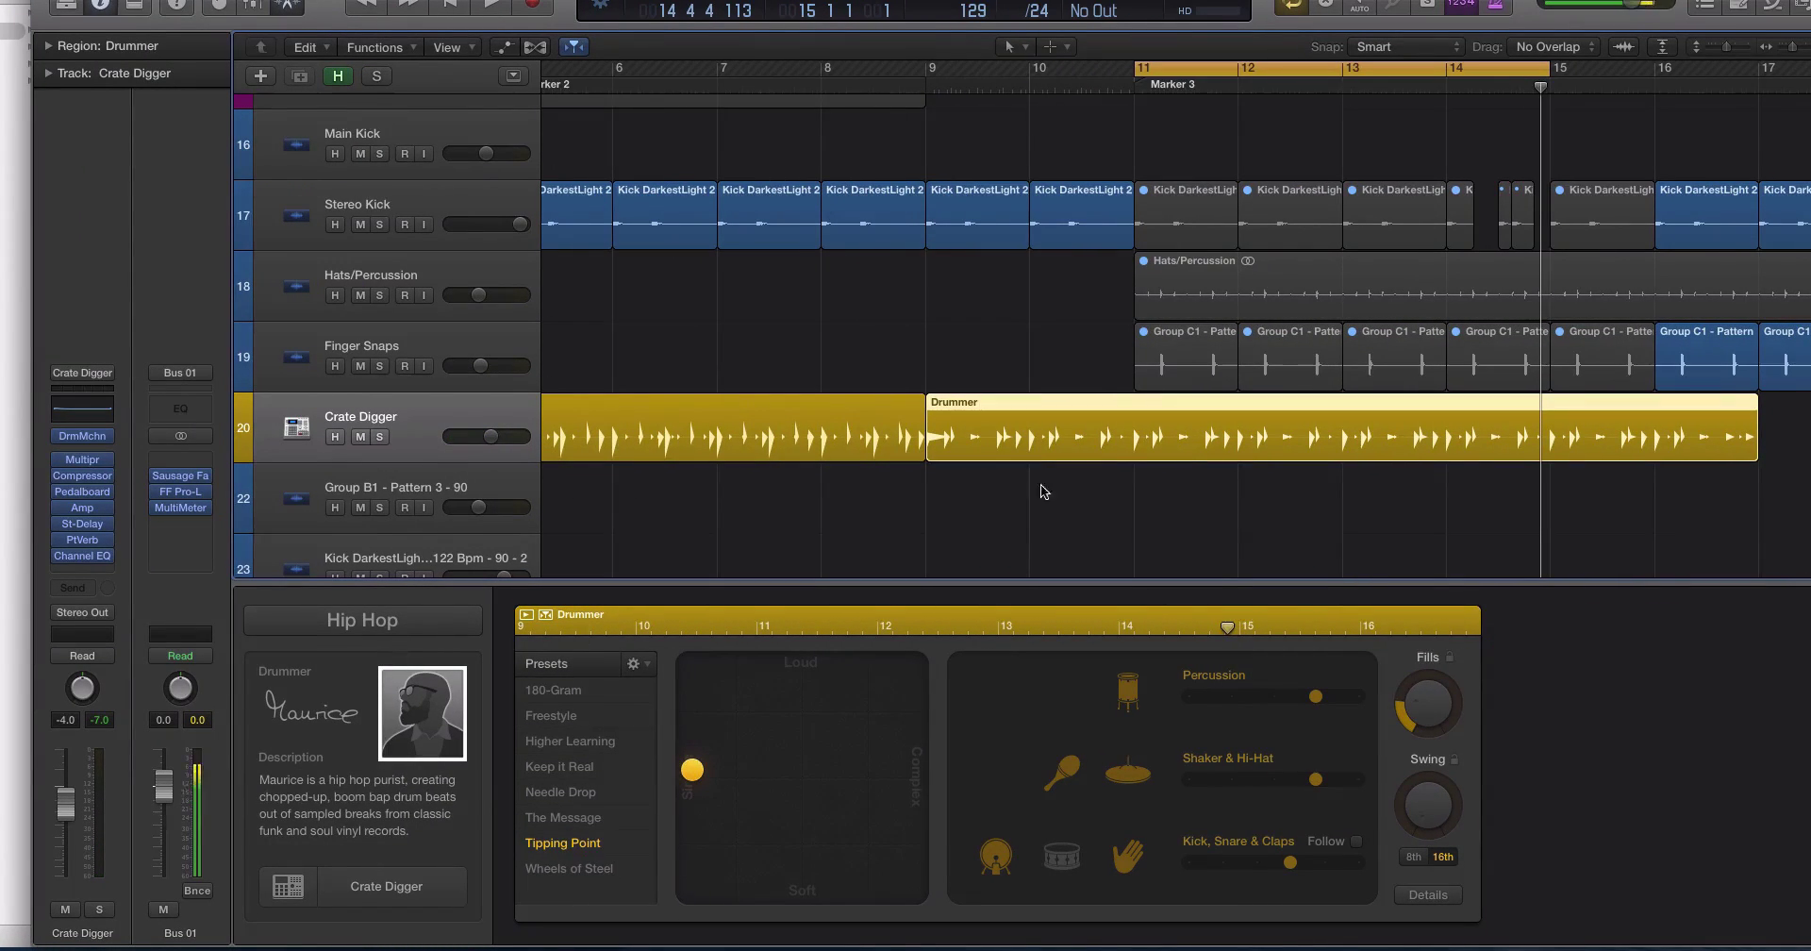
click(1011, 445)
key(super+Left)
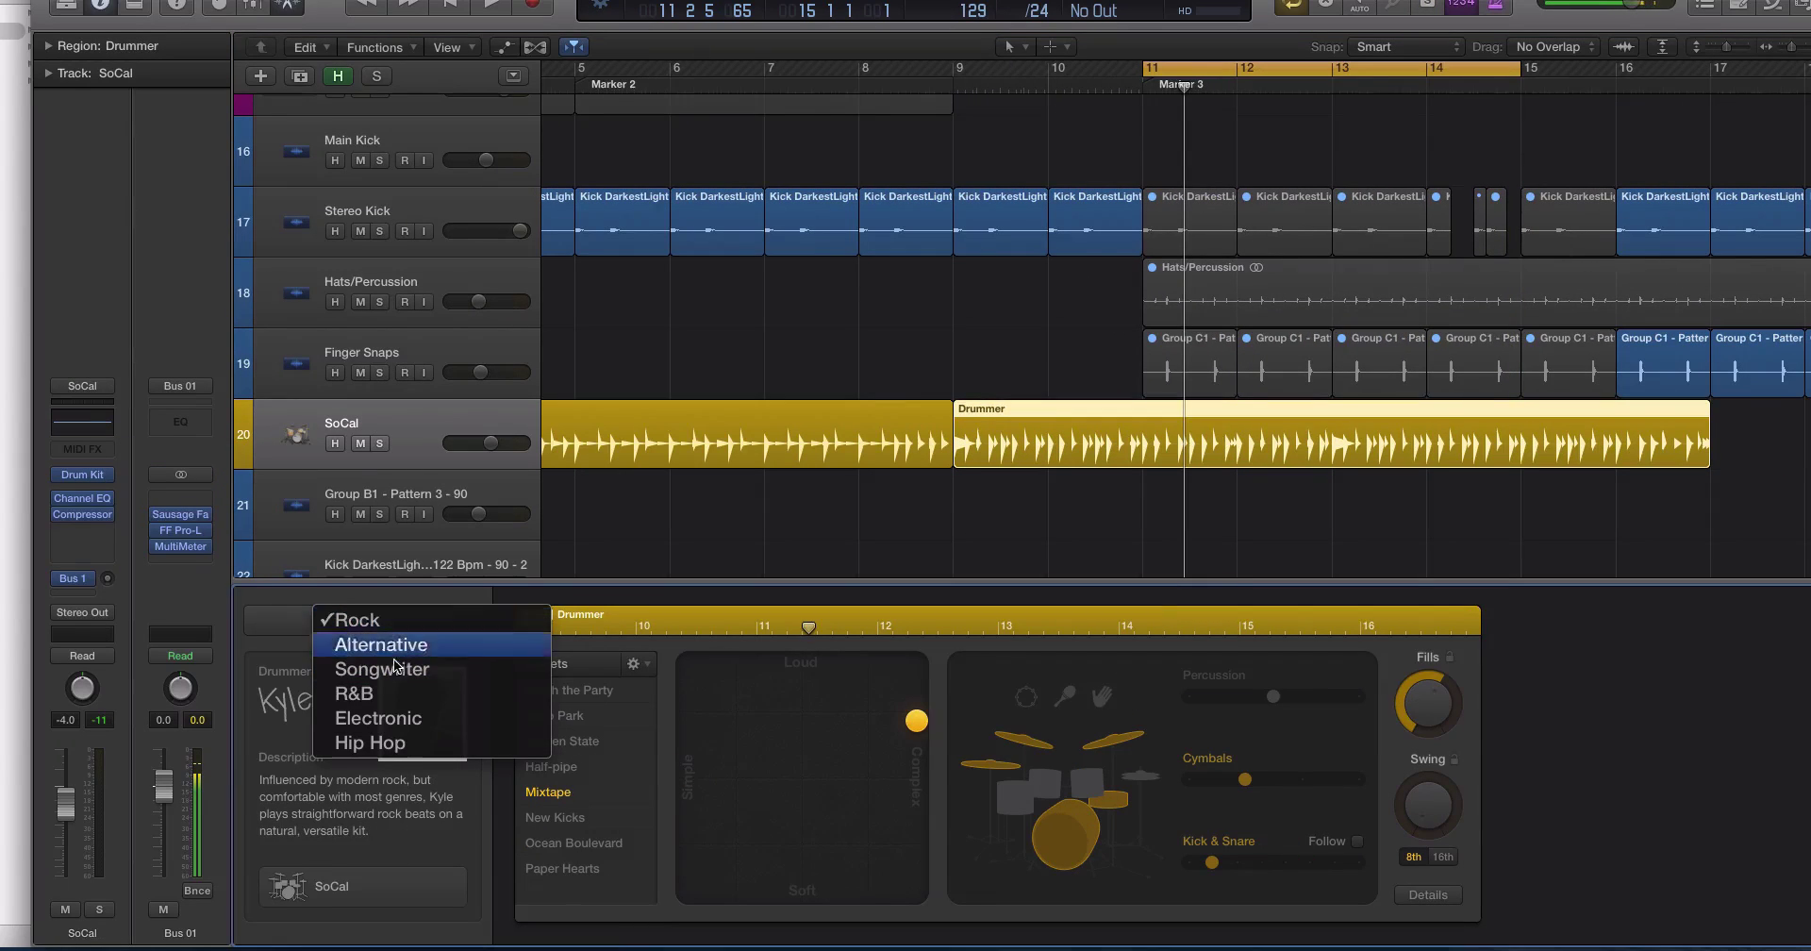
Try the Electronic, Hip Hop (Dez) and R&B drummer genres
click(395, 720)
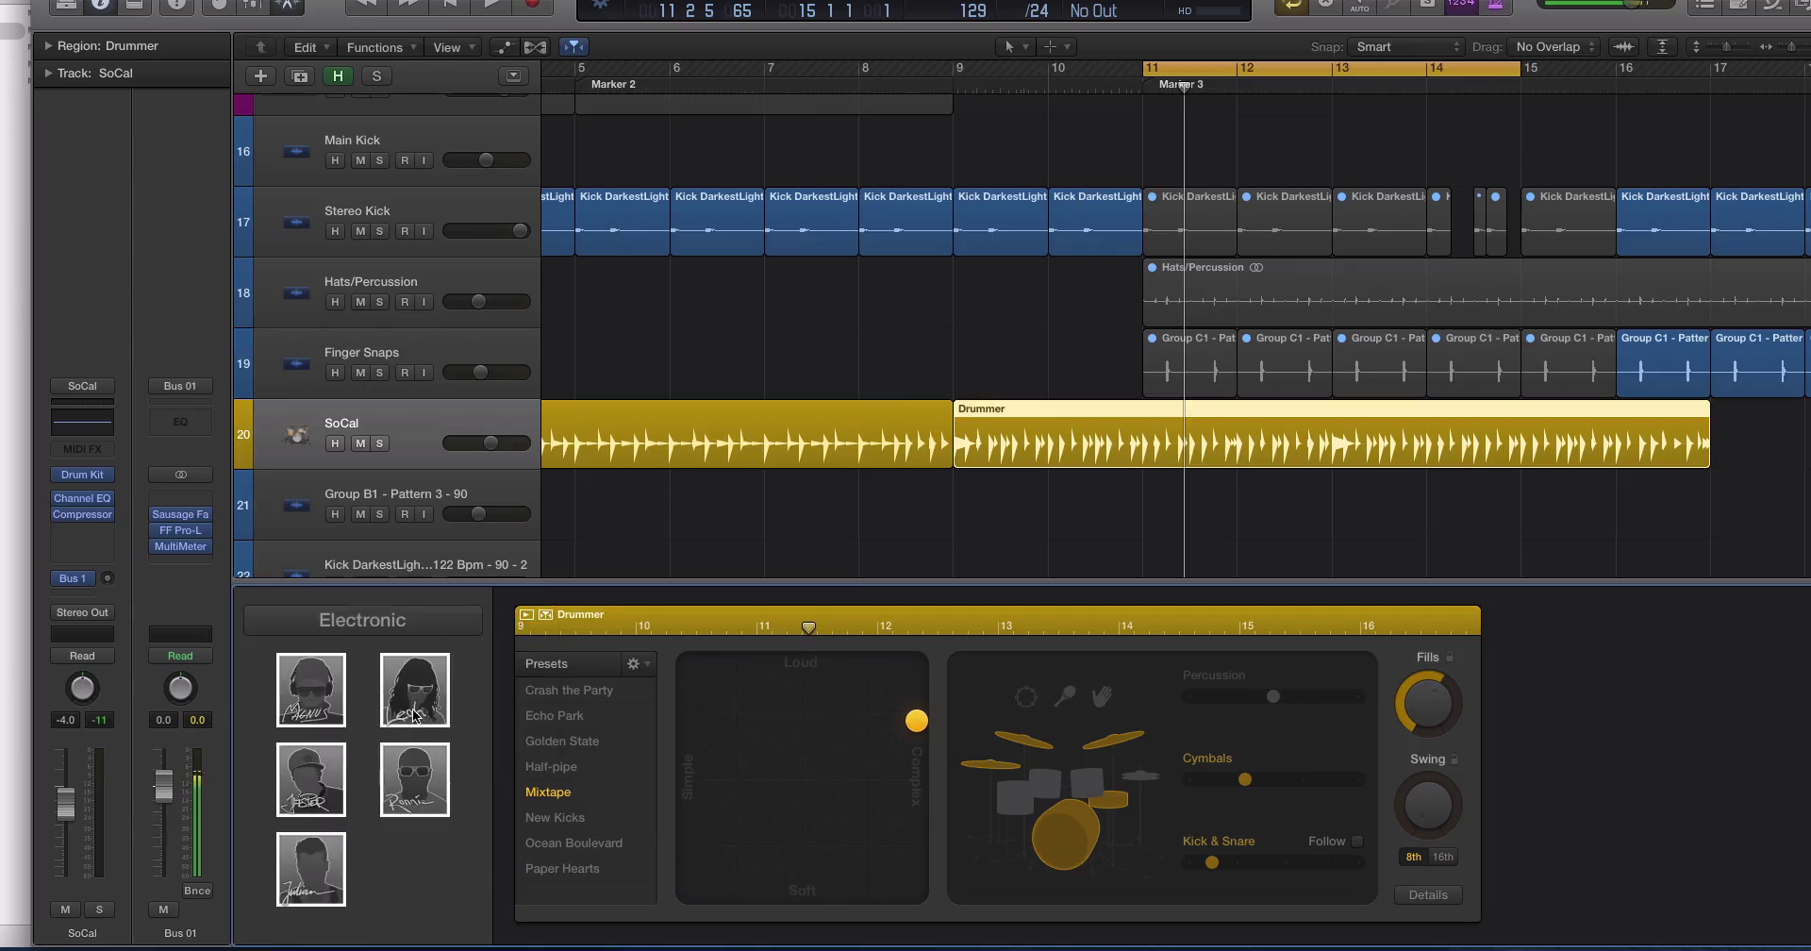
click(365, 623)
click(378, 647)
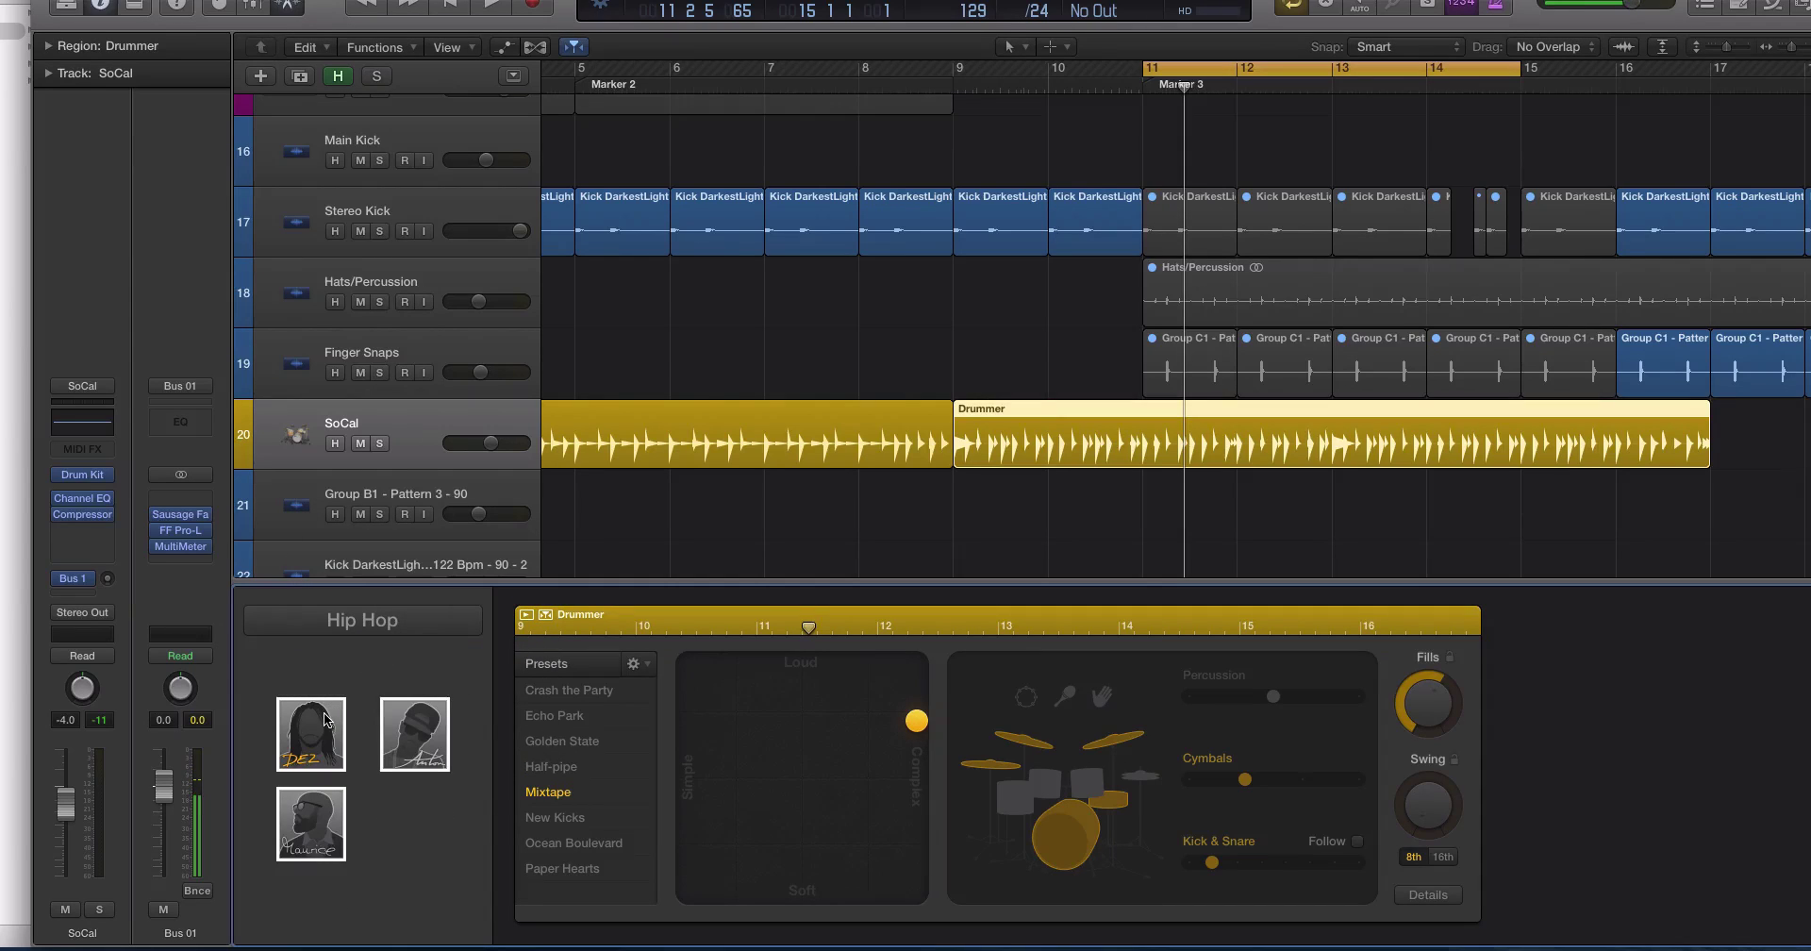
click(311, 734)
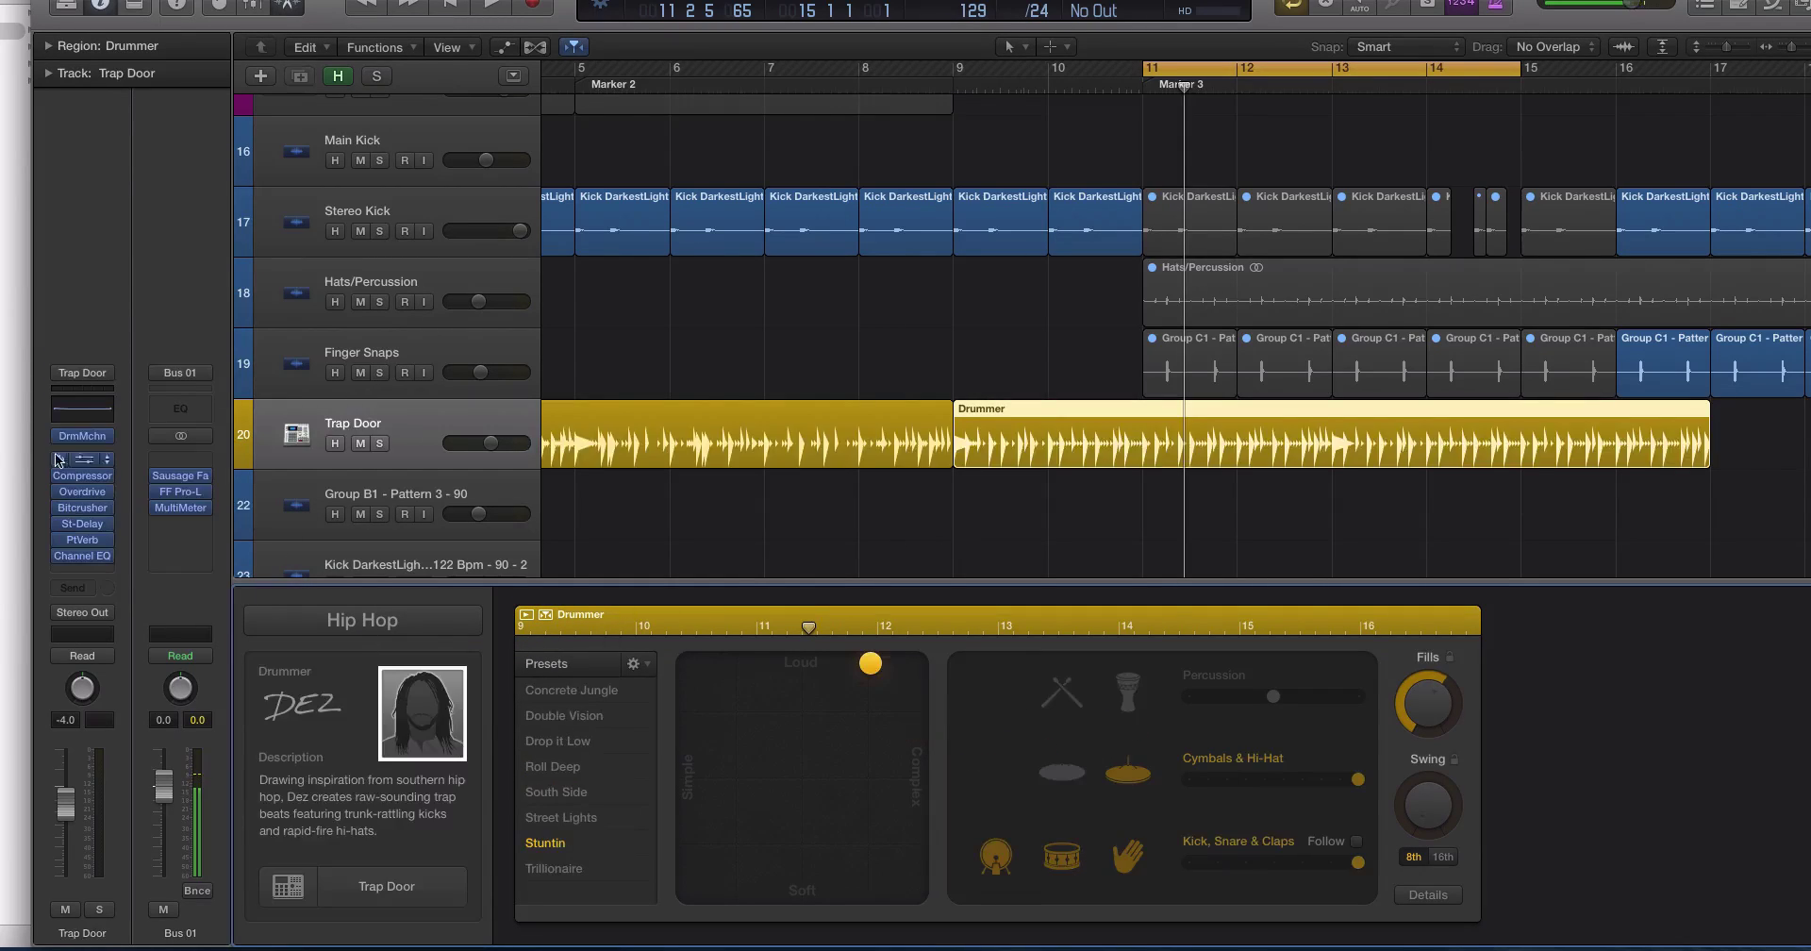
click(365, 615)
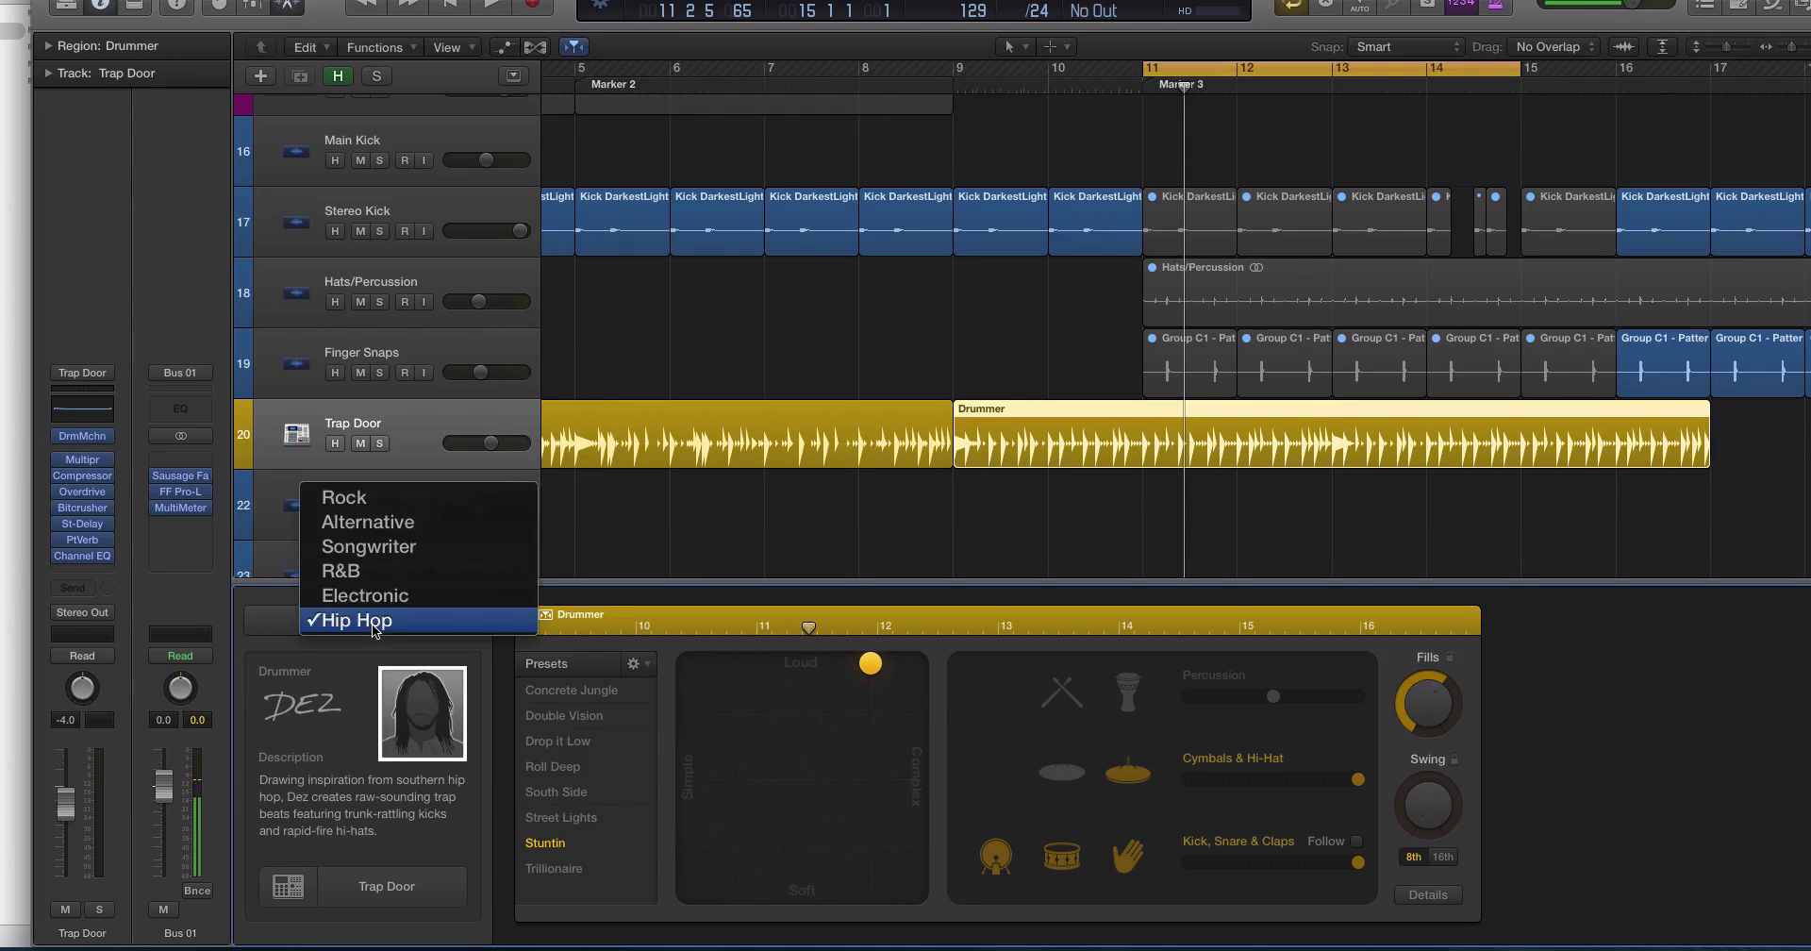
click(370, 573)
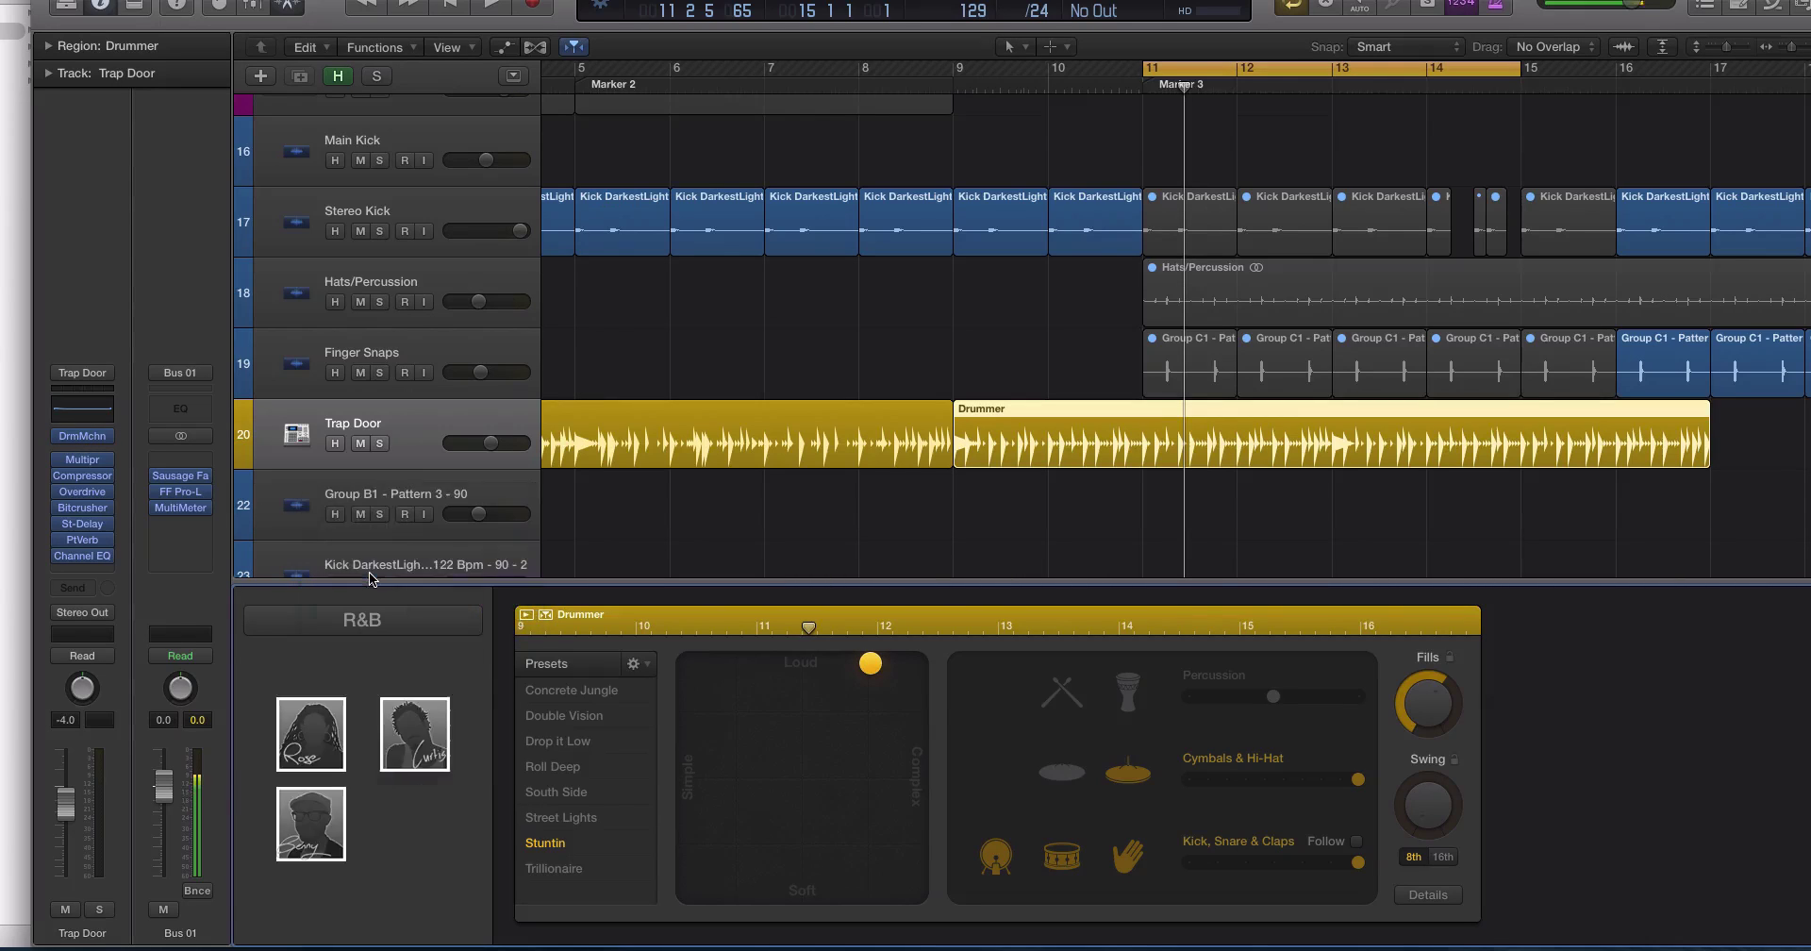
click(413, 623)
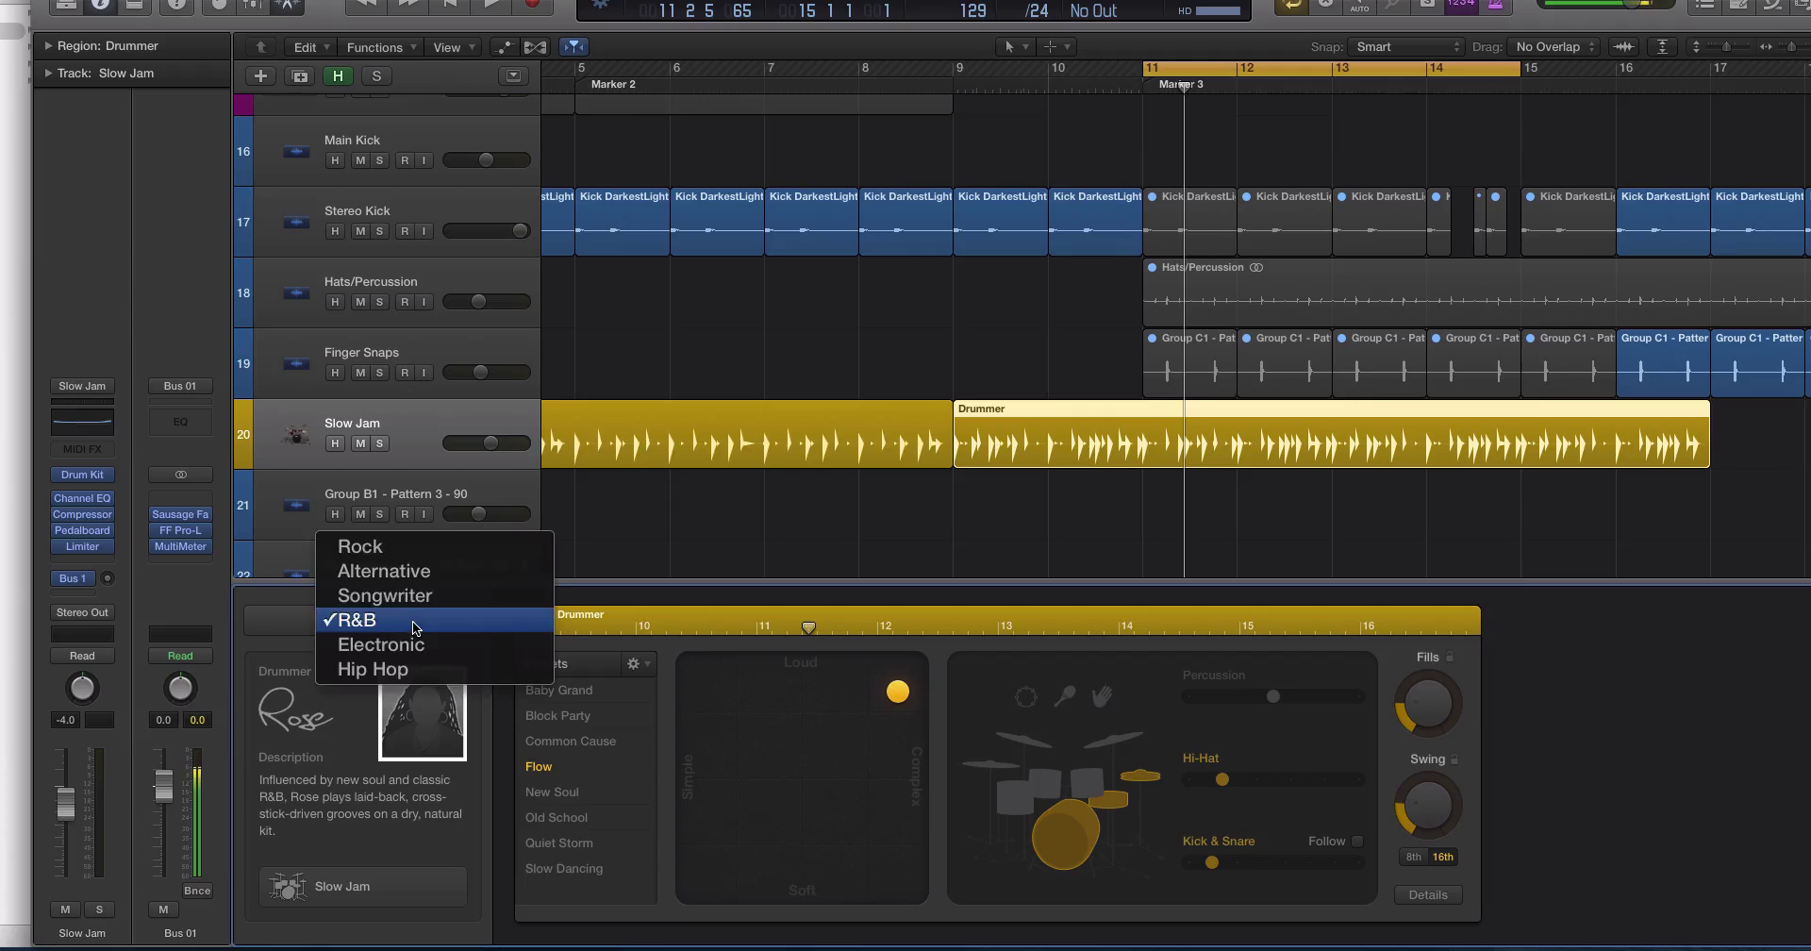
Check the drum kit plug-in, then settle on Hip Hop drummer Dez
click(99, 472)
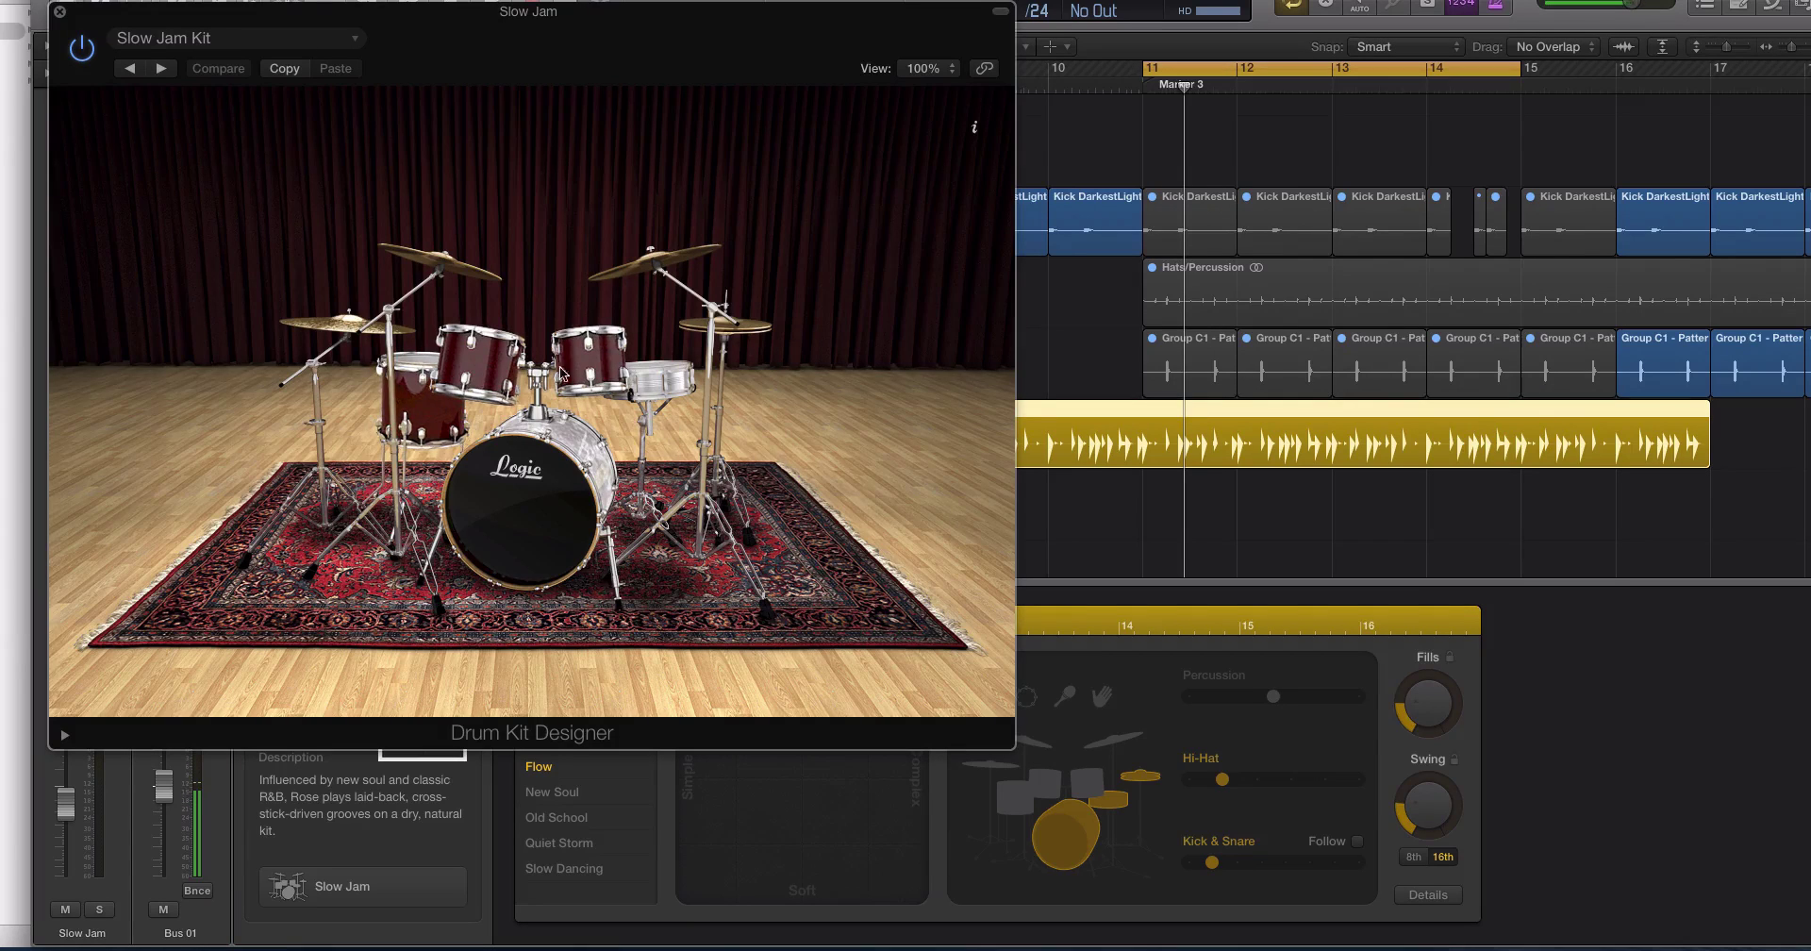
click(60, 11)
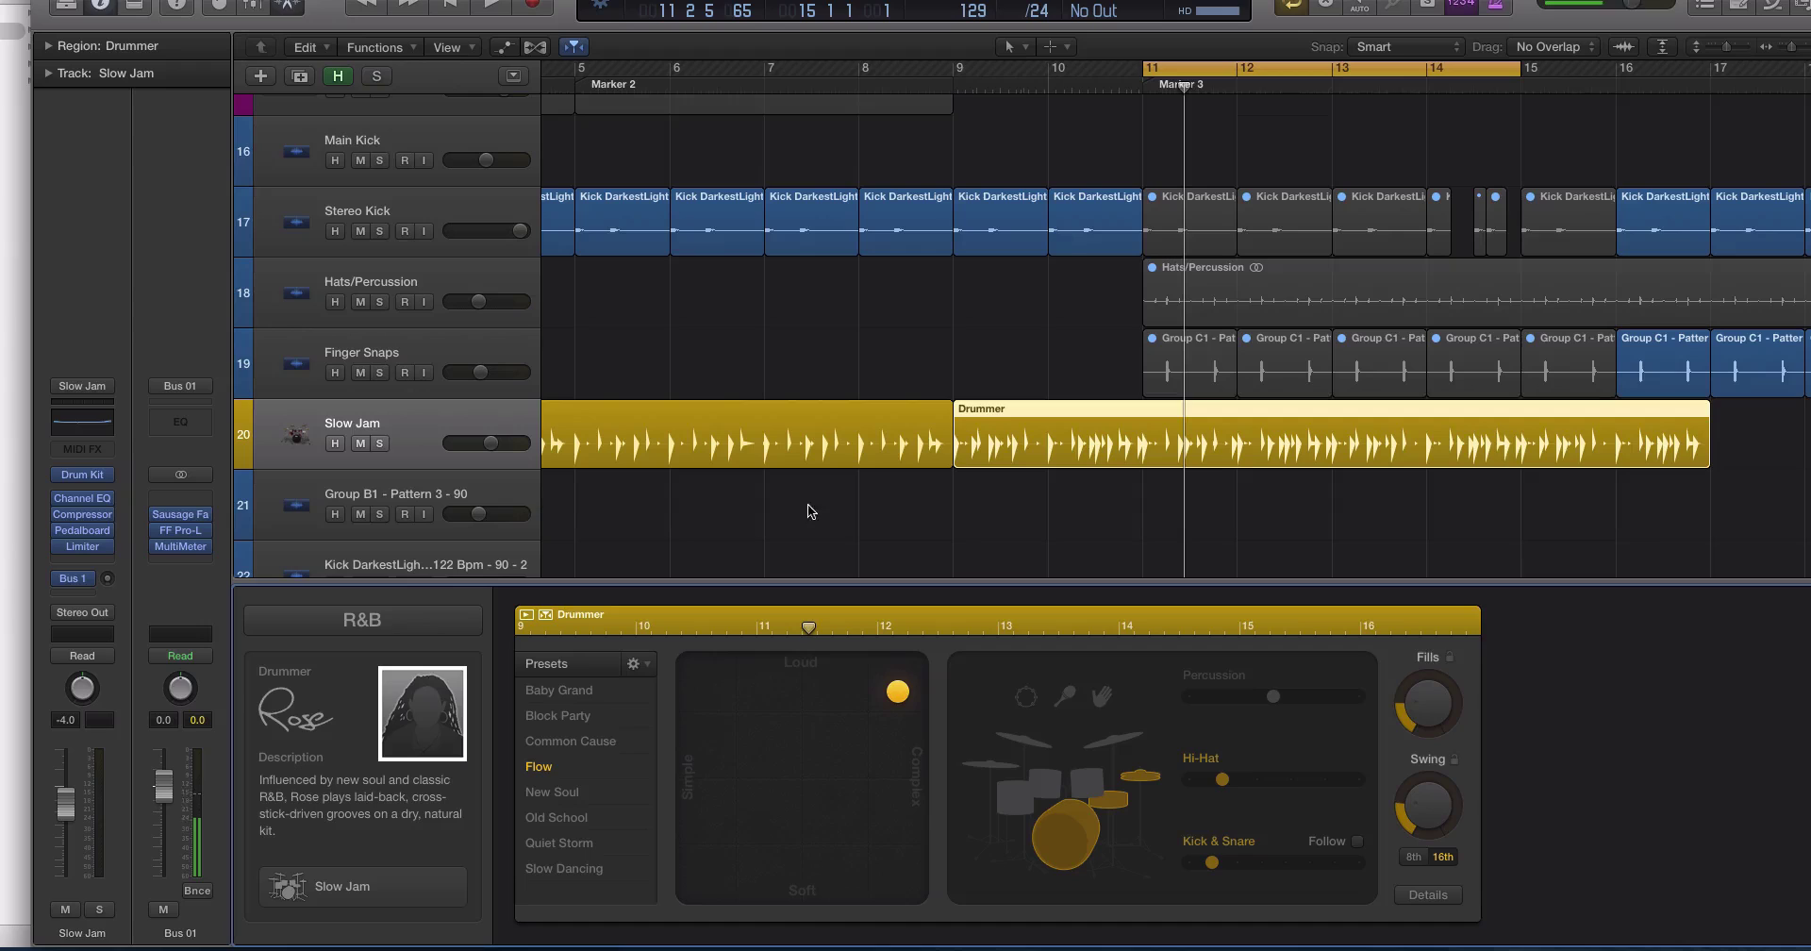
click(402, 622)
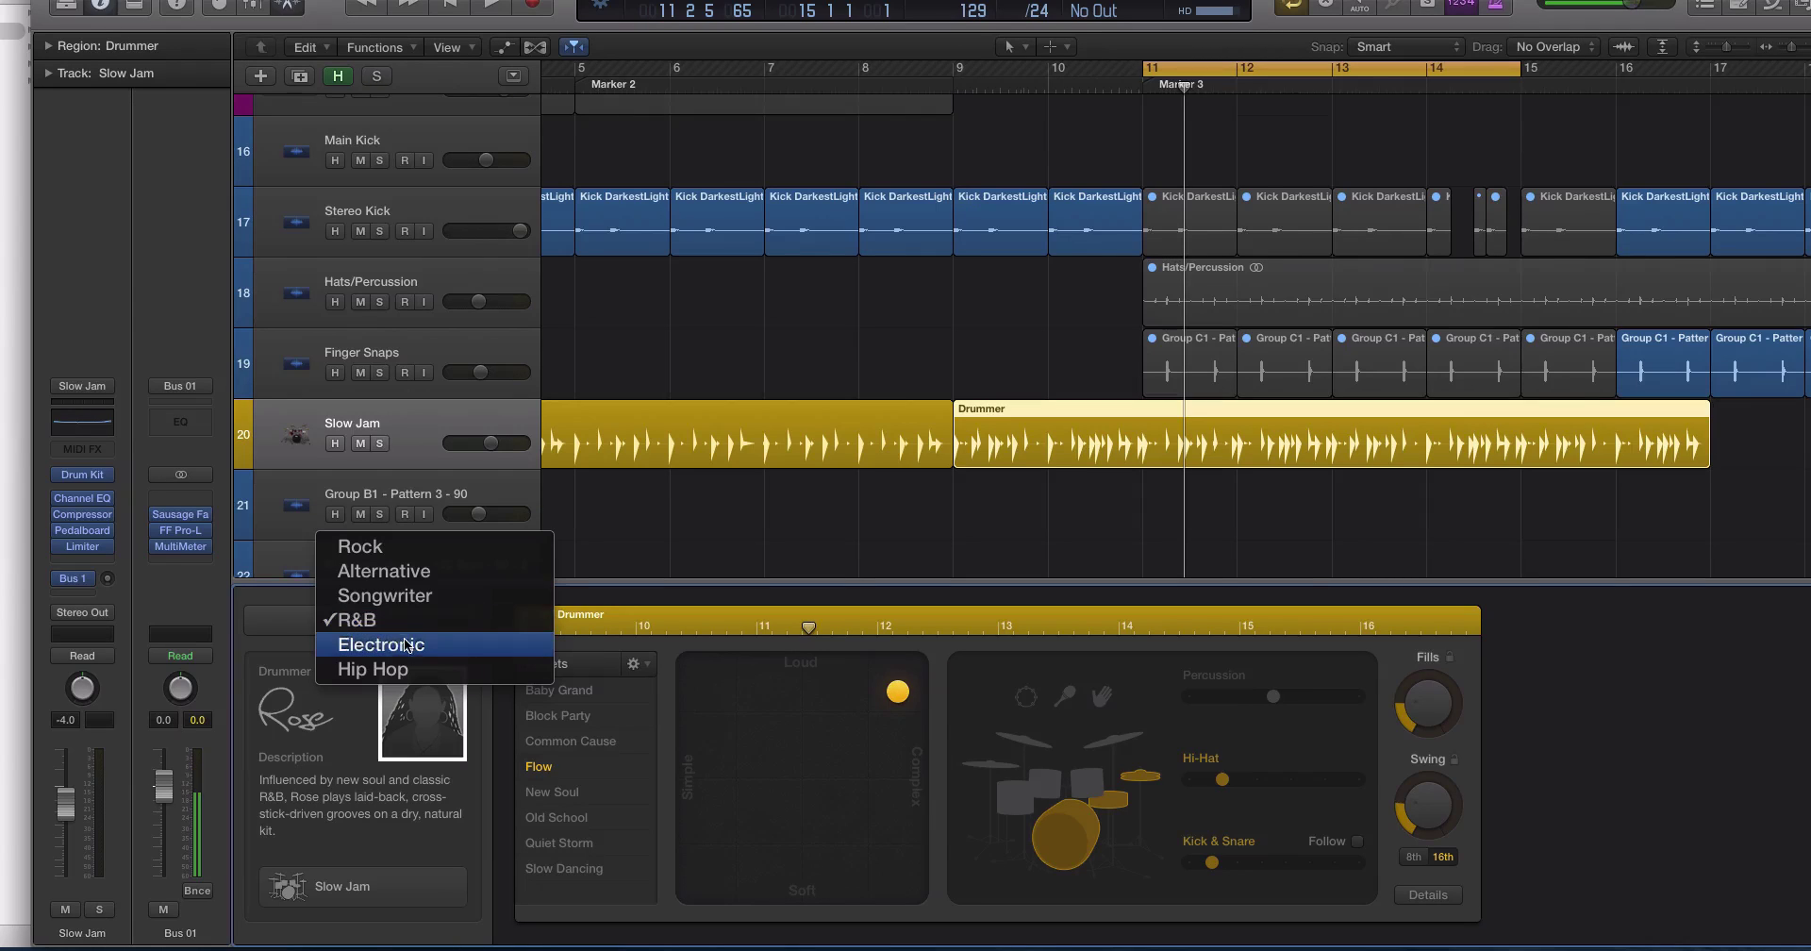
click(406, 668)
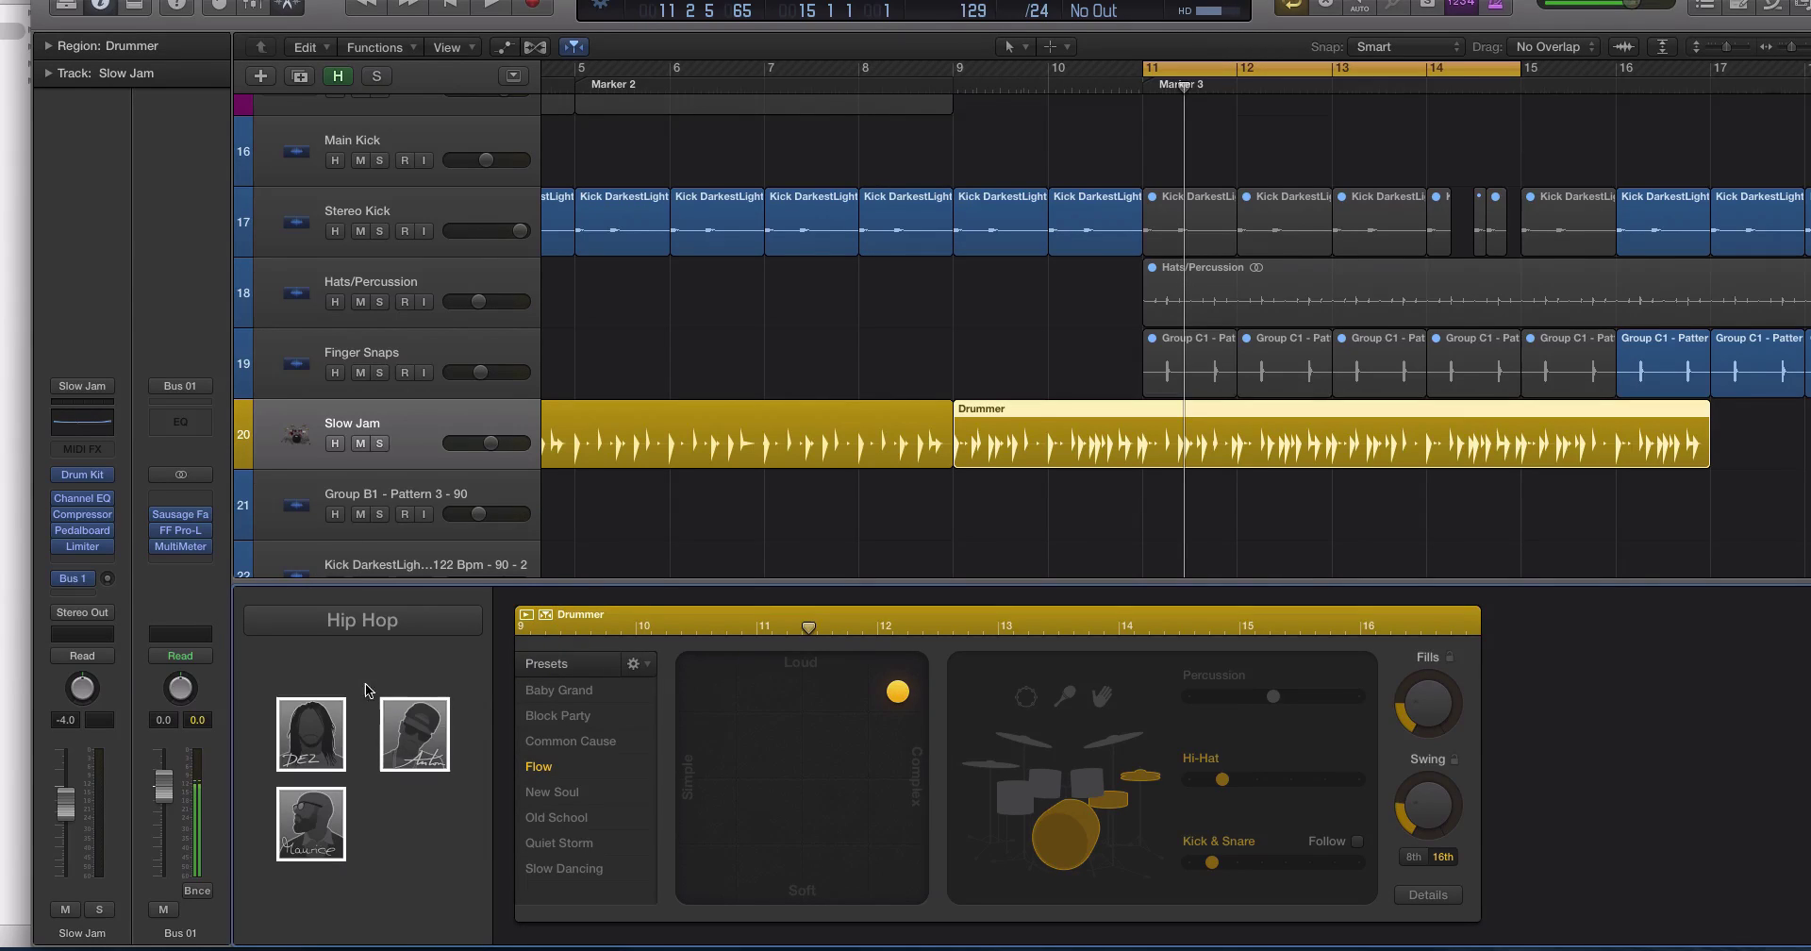
click(292, 745)
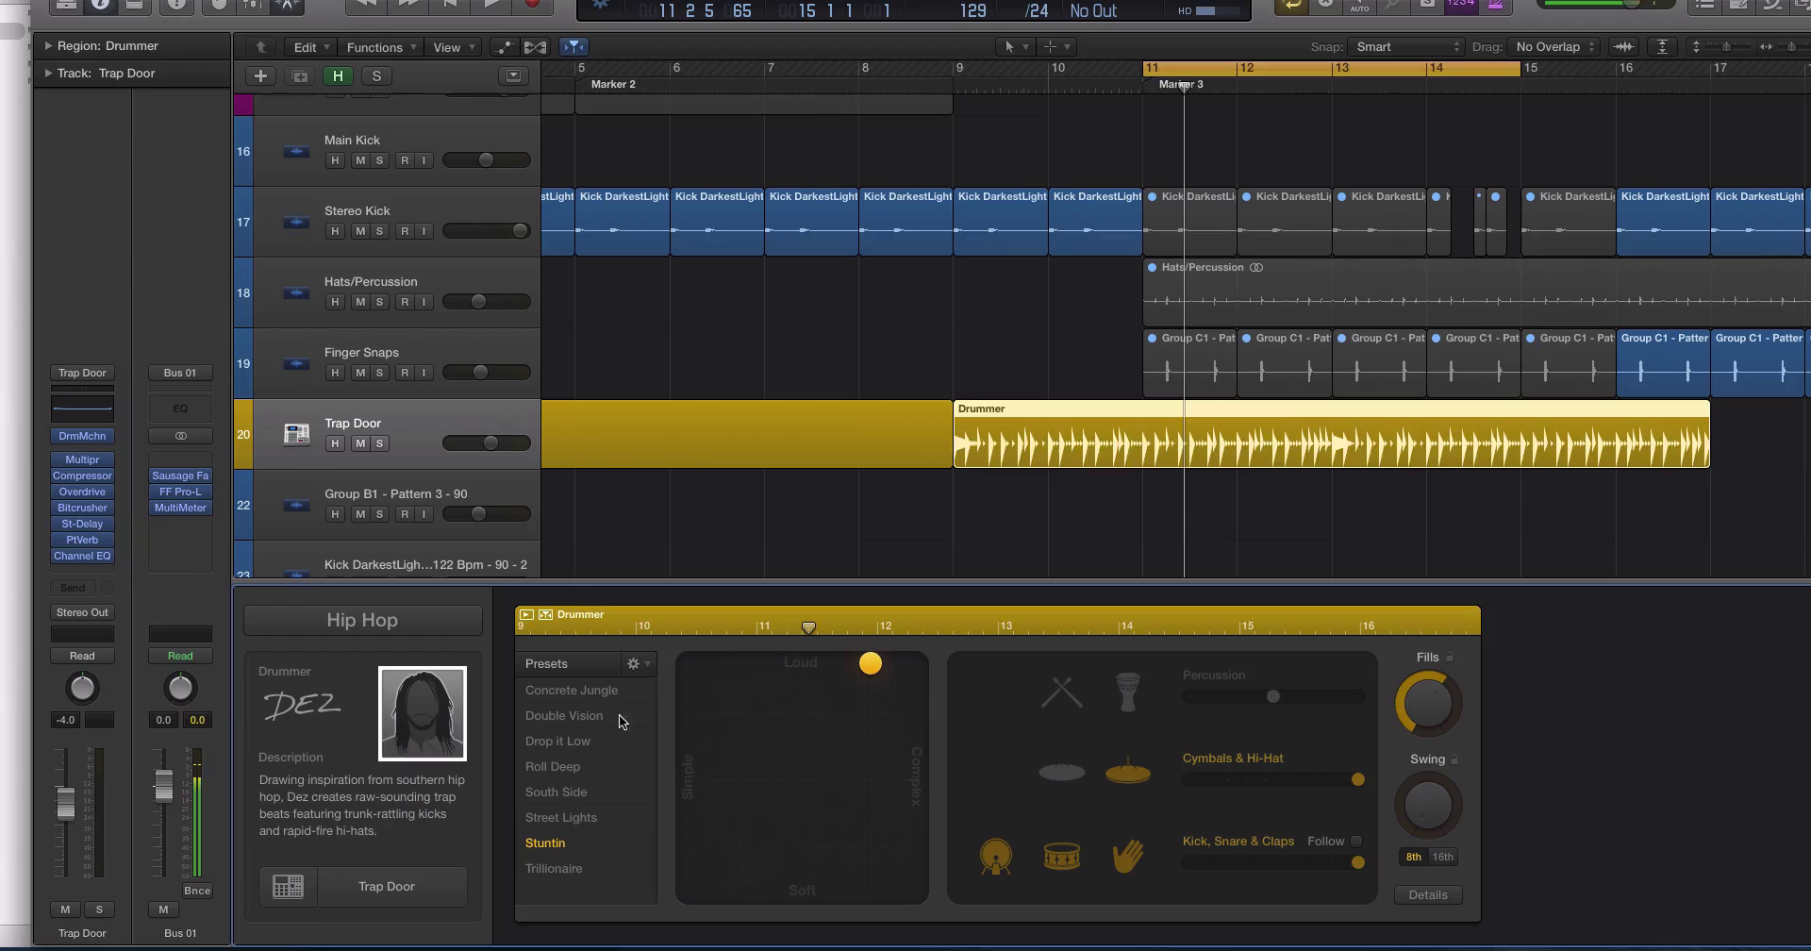
click(386, 622)
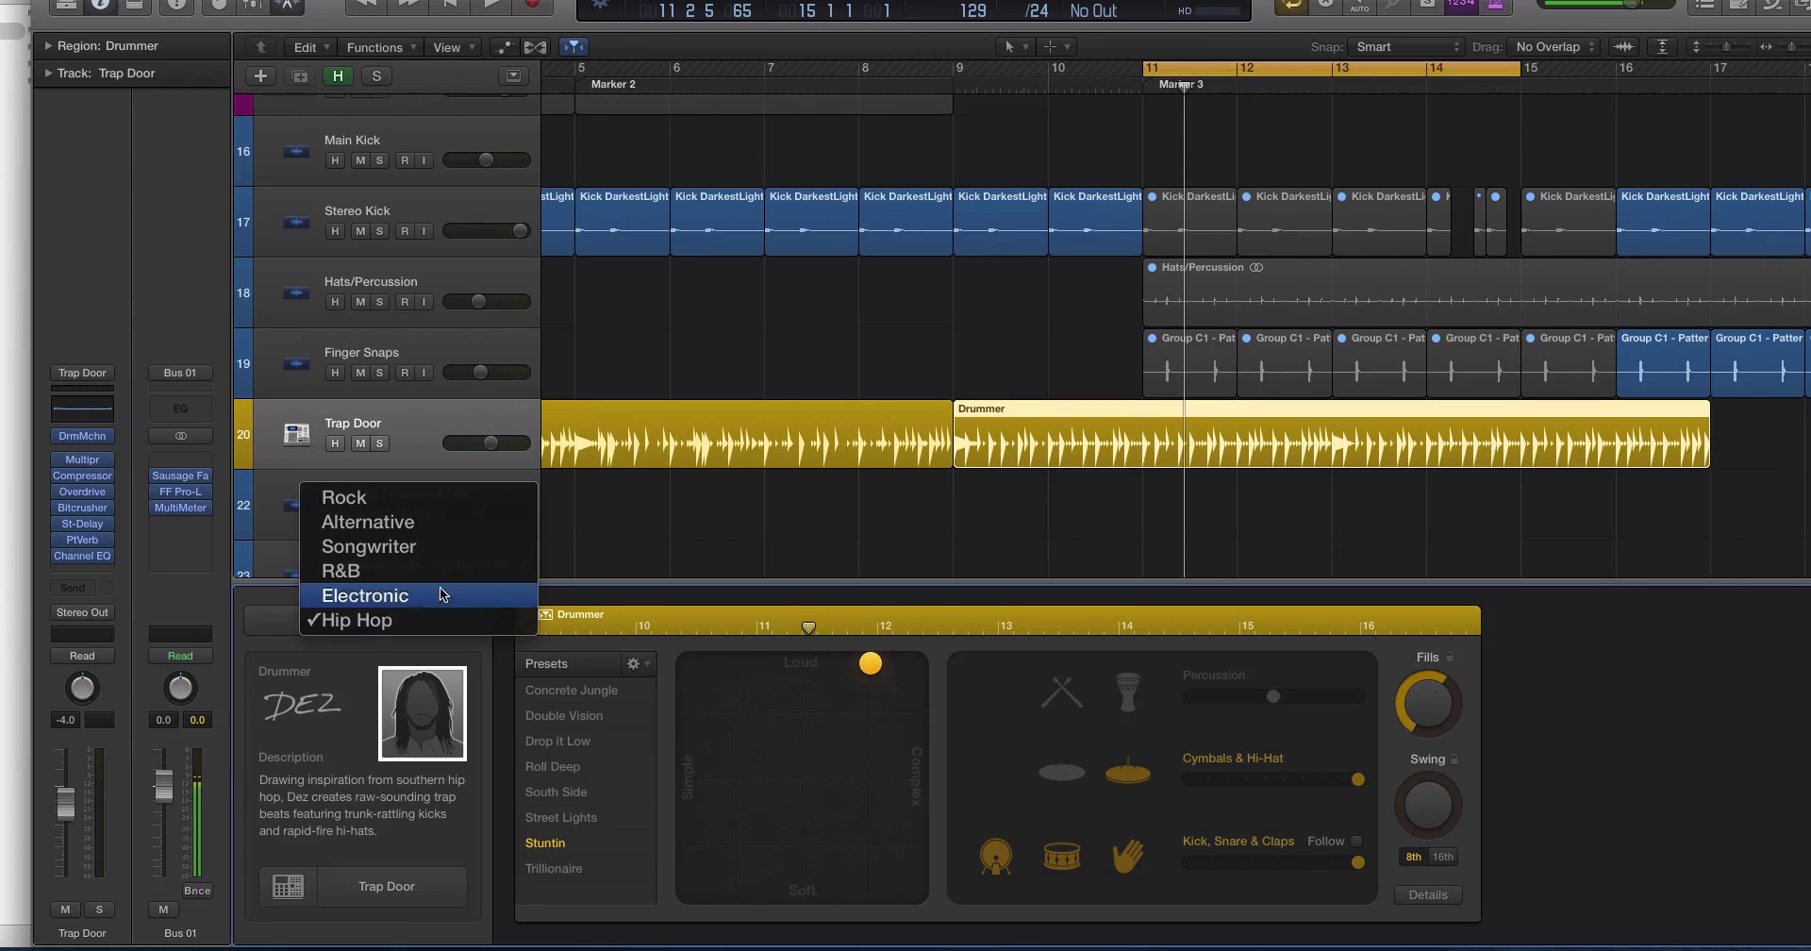
click(637, 547)
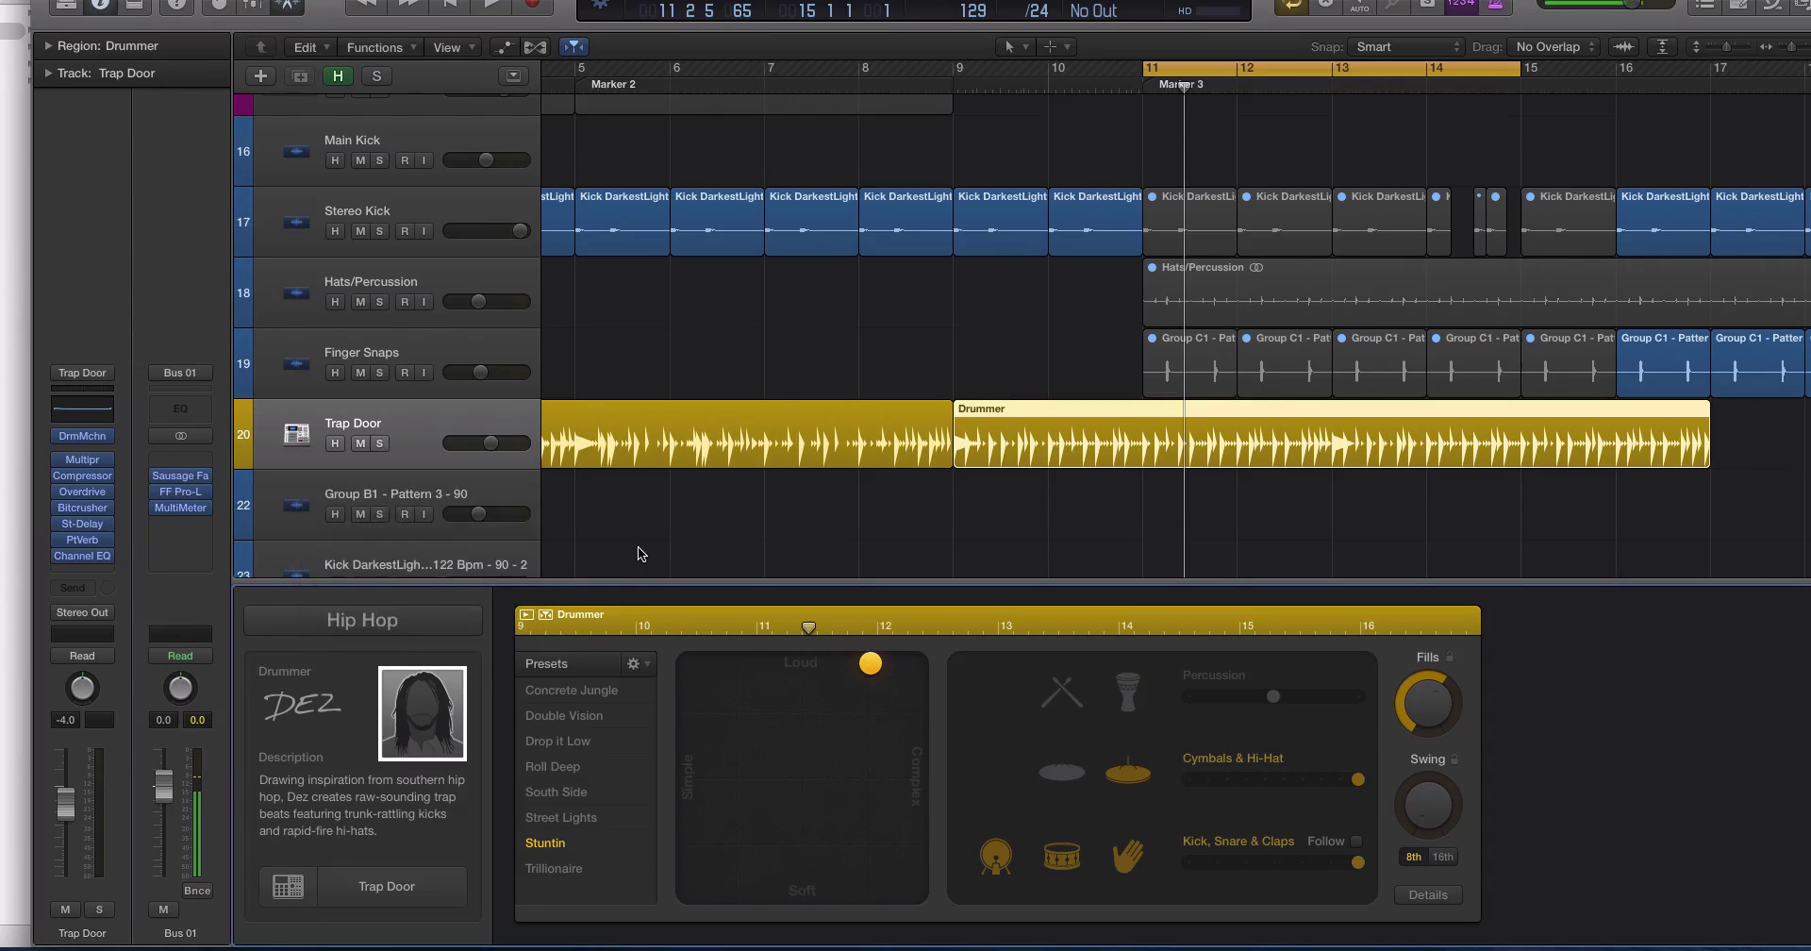
Load the Drum Machine Designer Empty Kit patch, dismiss the Compressor, and show its blank pad grid
click(68, 7)
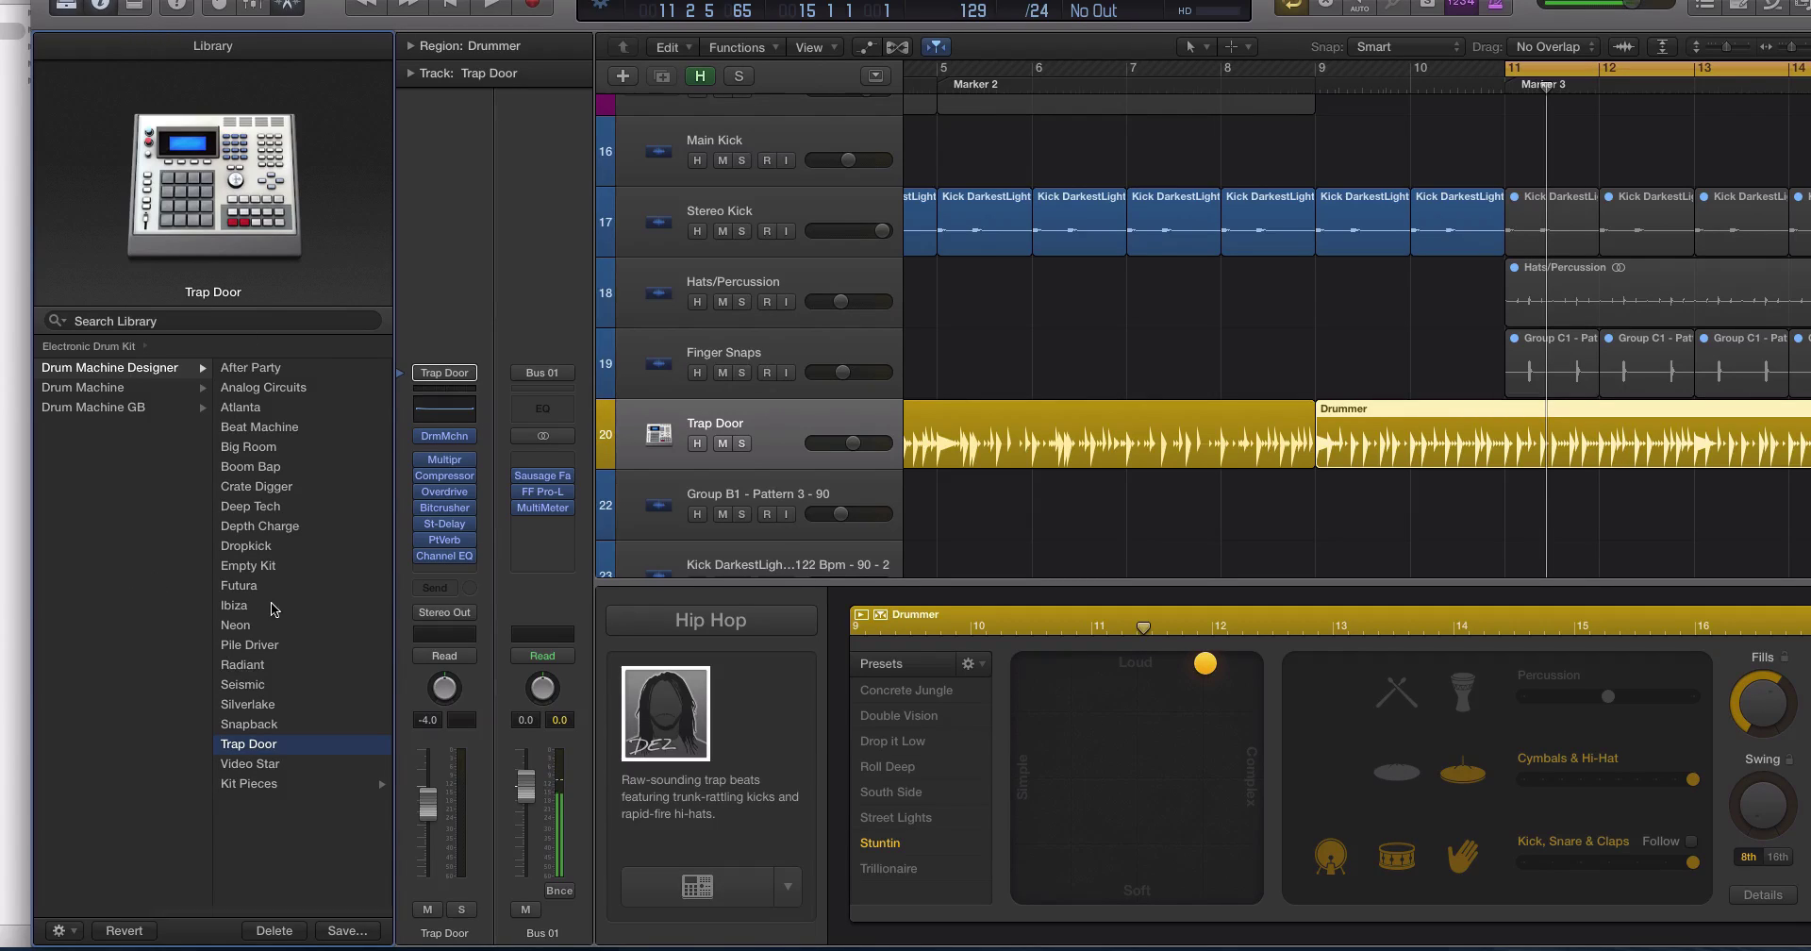
click(267, 564)
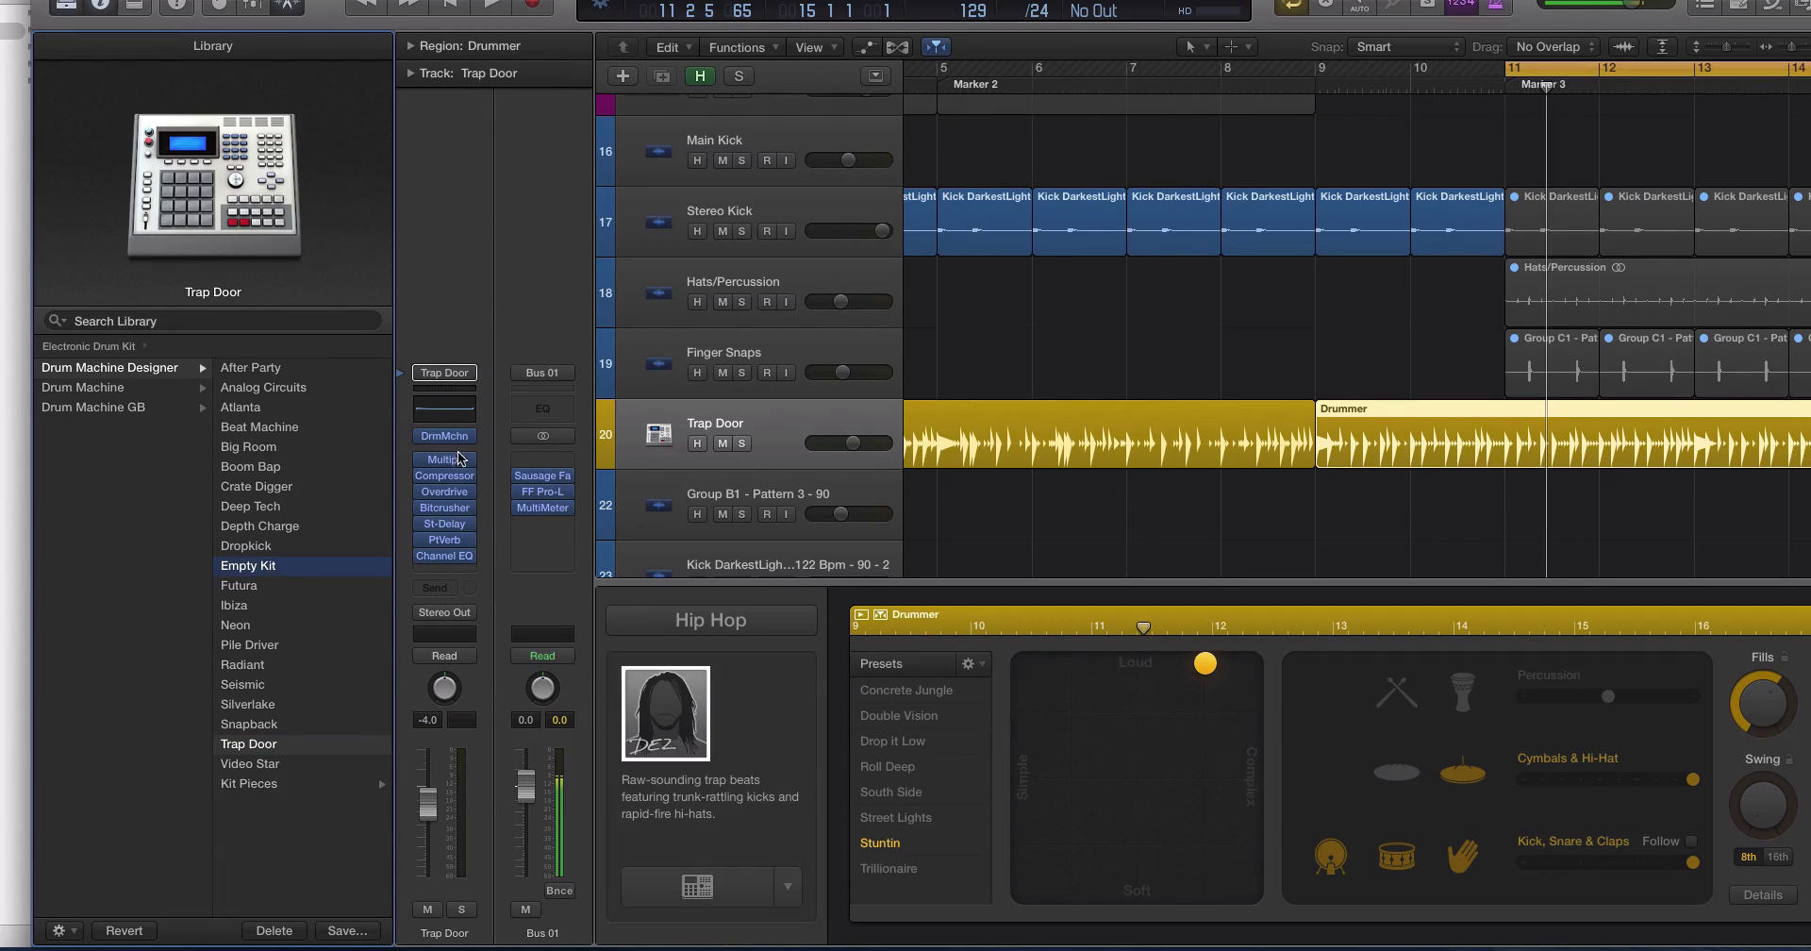
click(444, 420)
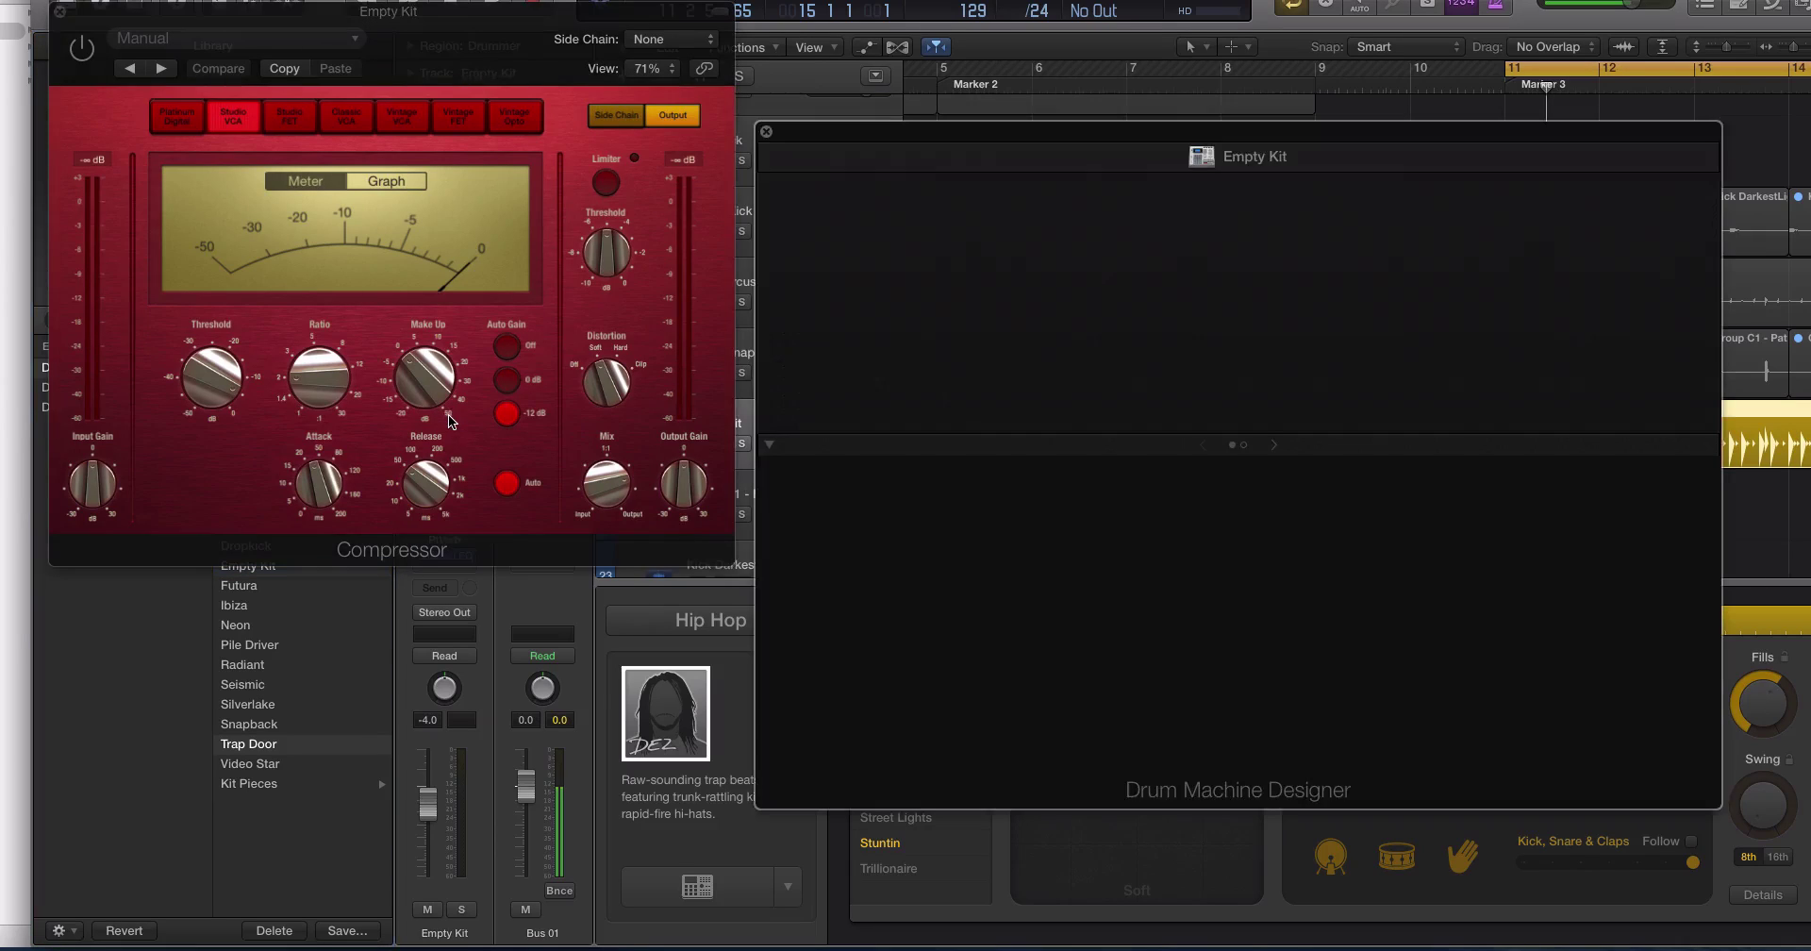
click(64, 13)
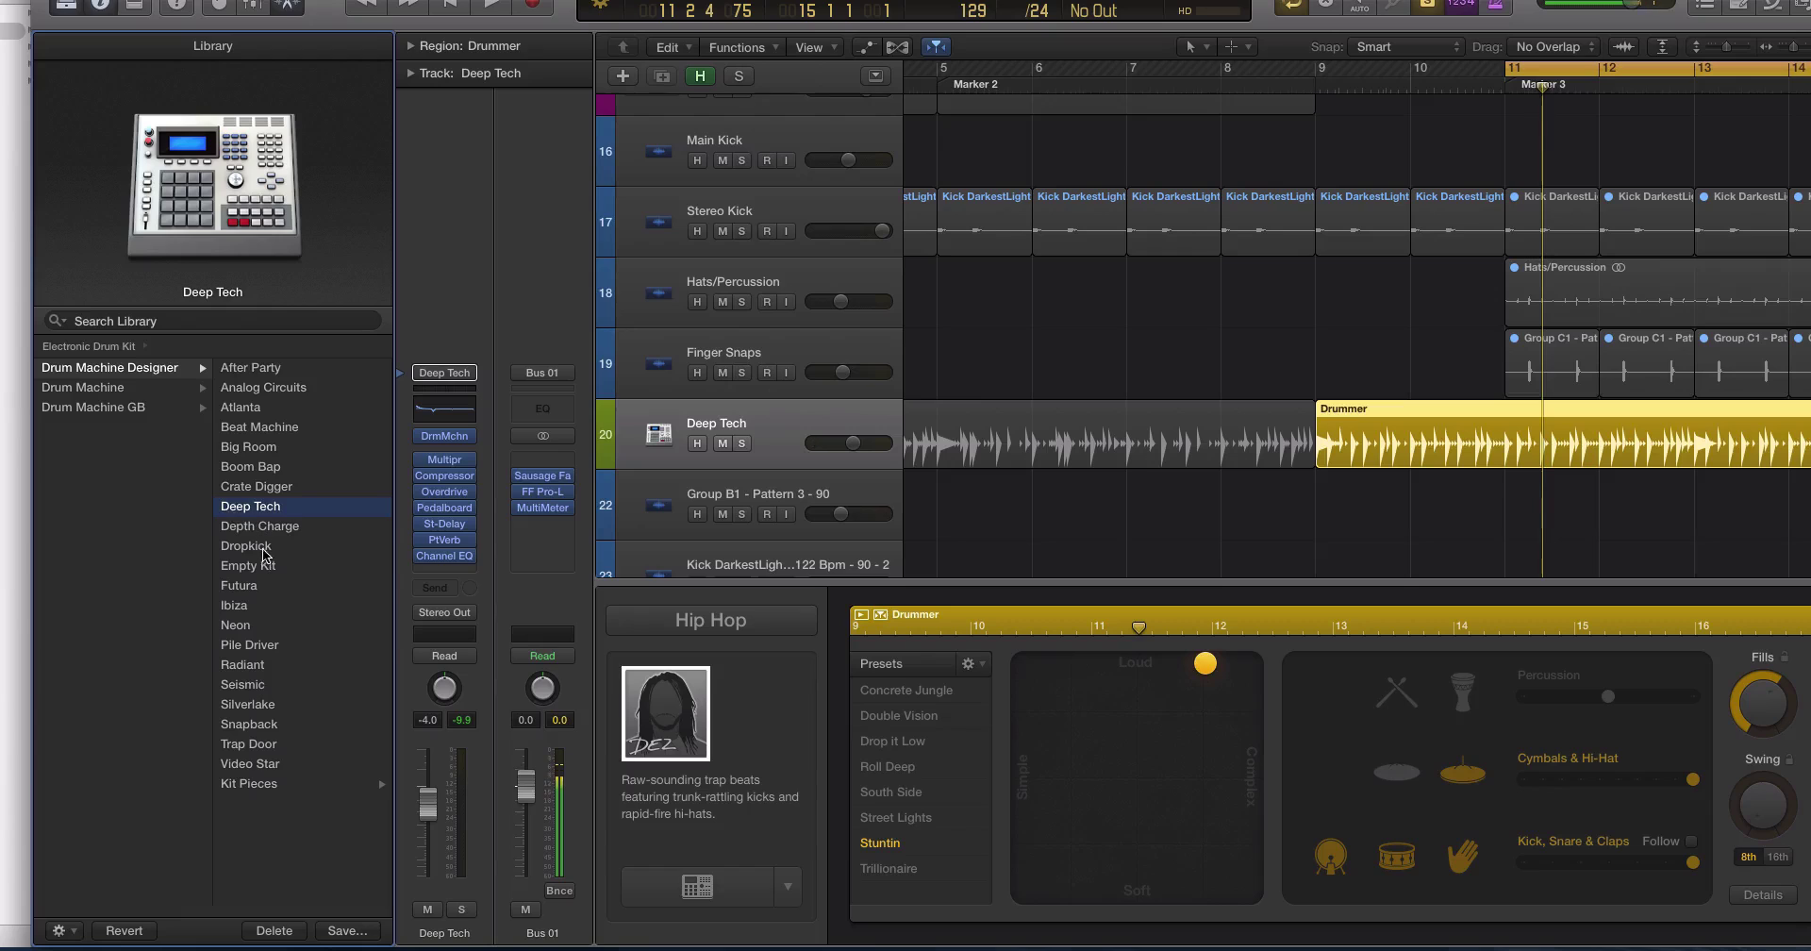
click(271, 567)
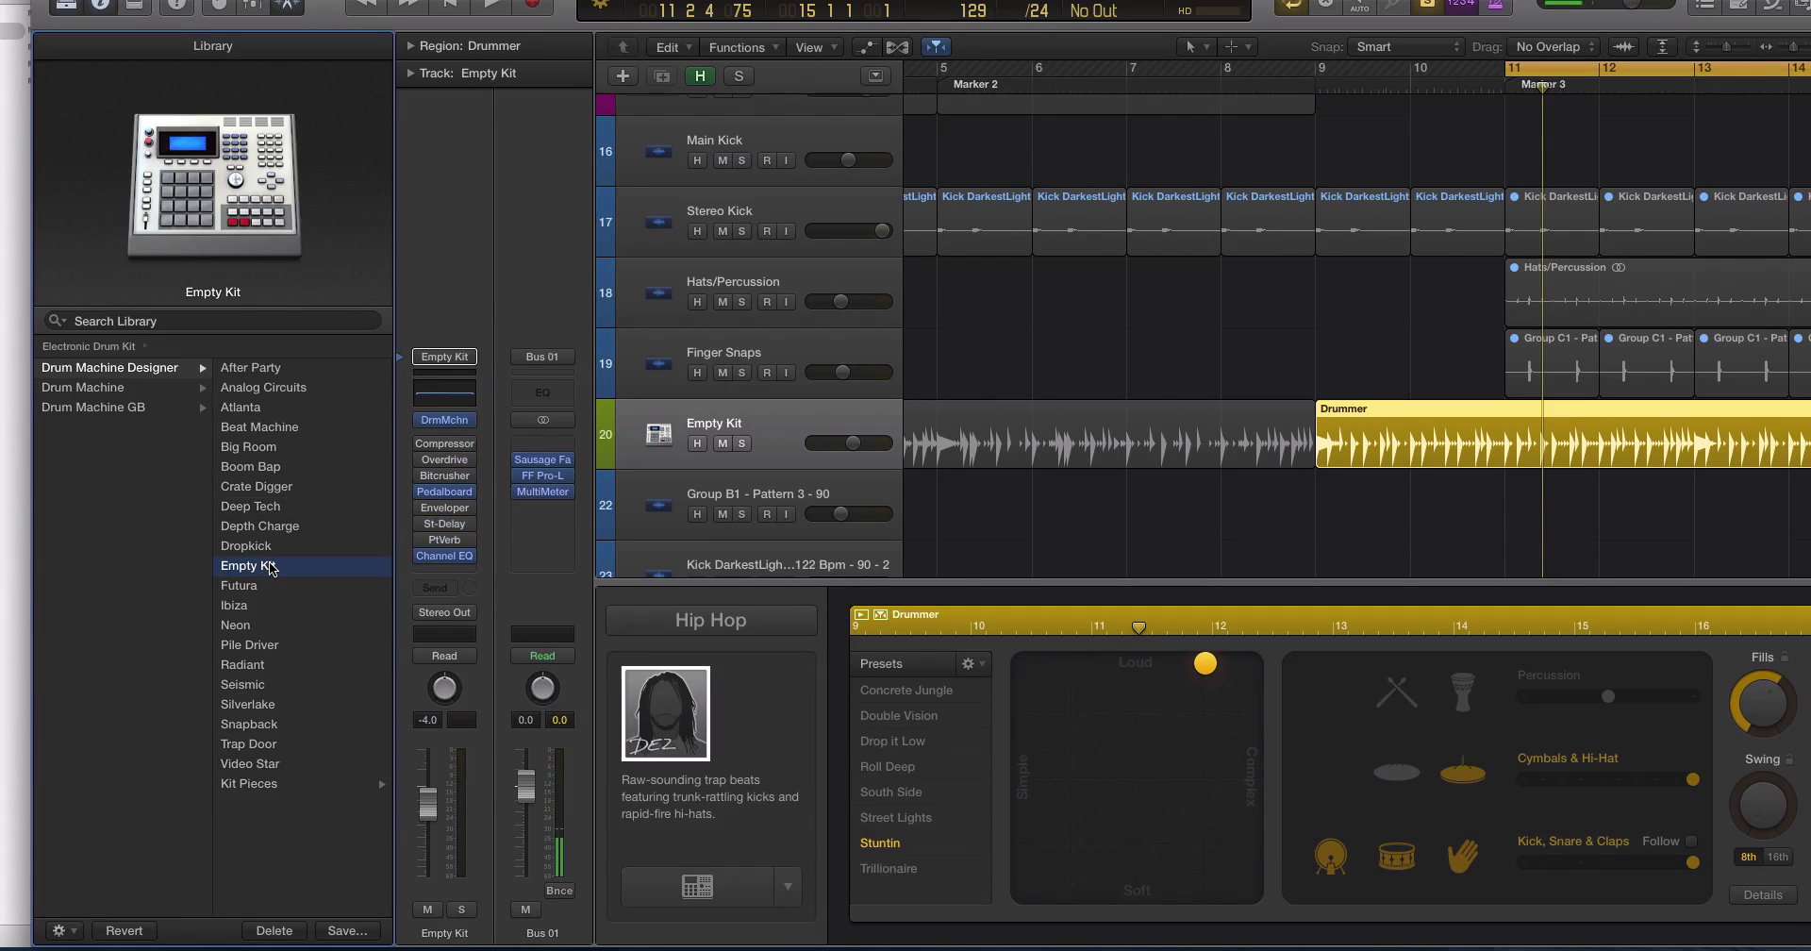
click(445, 419)
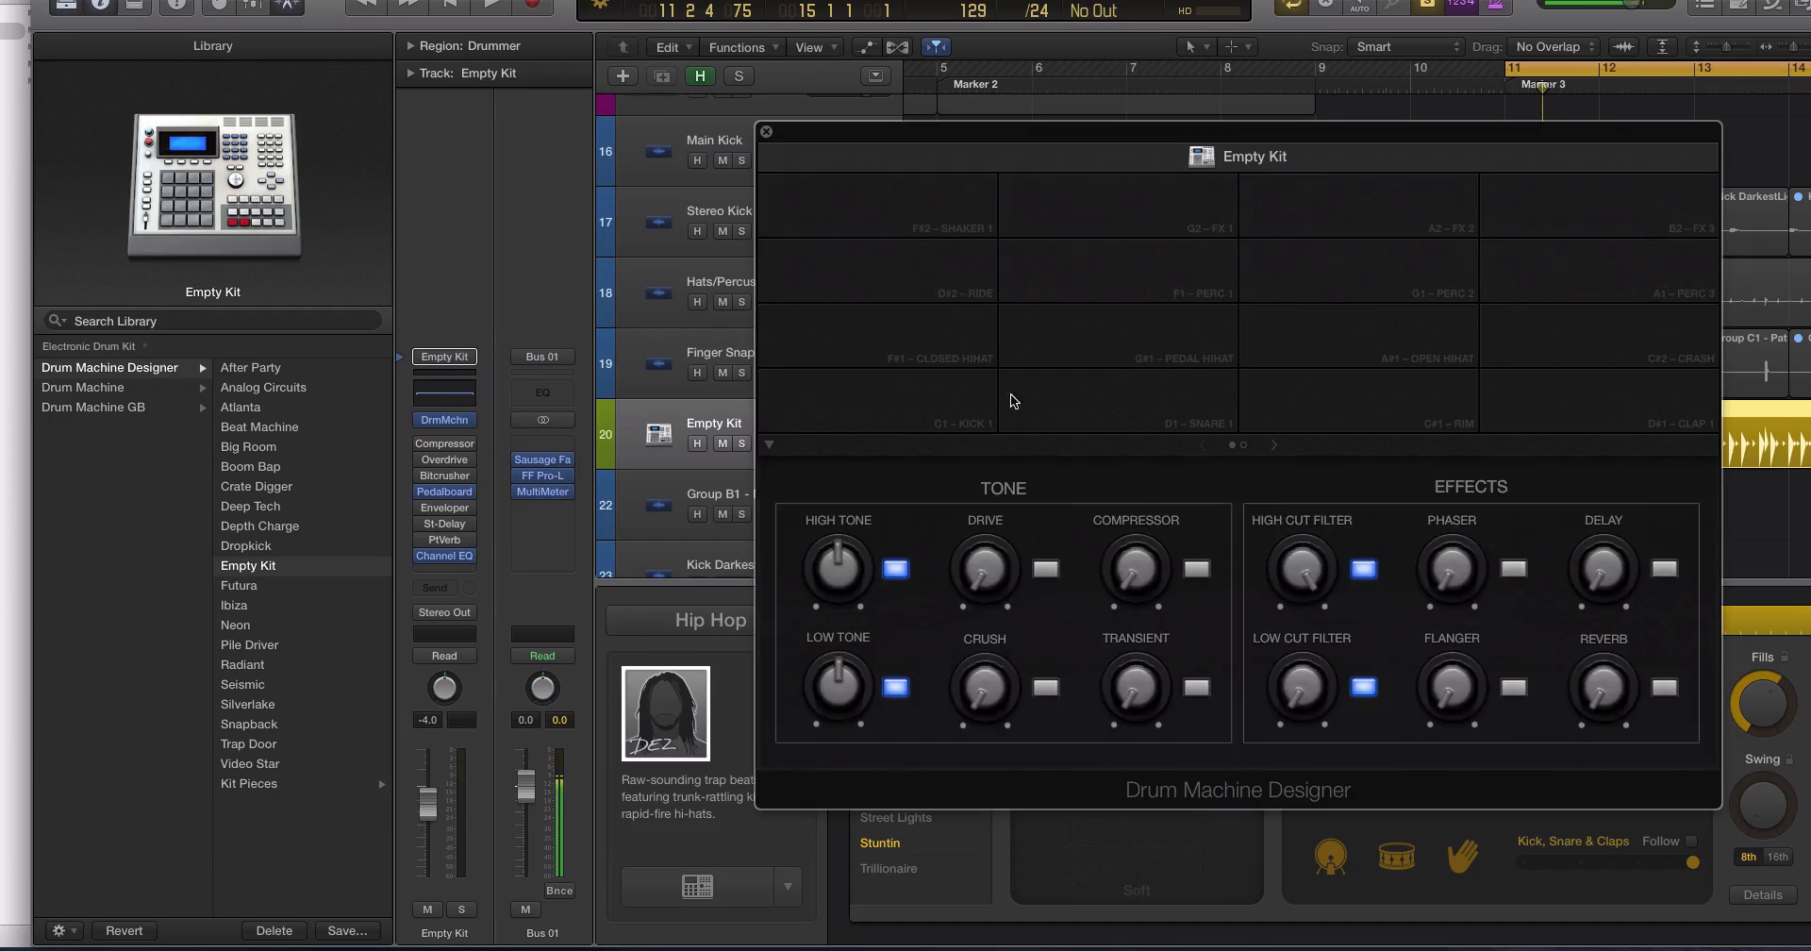
Check the empty pads, then slide Logic aside to expose the Finder sample folders
click(1301, 420)
click(1548, 408)
click(1026, 400)
drag(476, 14, 1036, 14)
scroll(88, 34, left, 5)
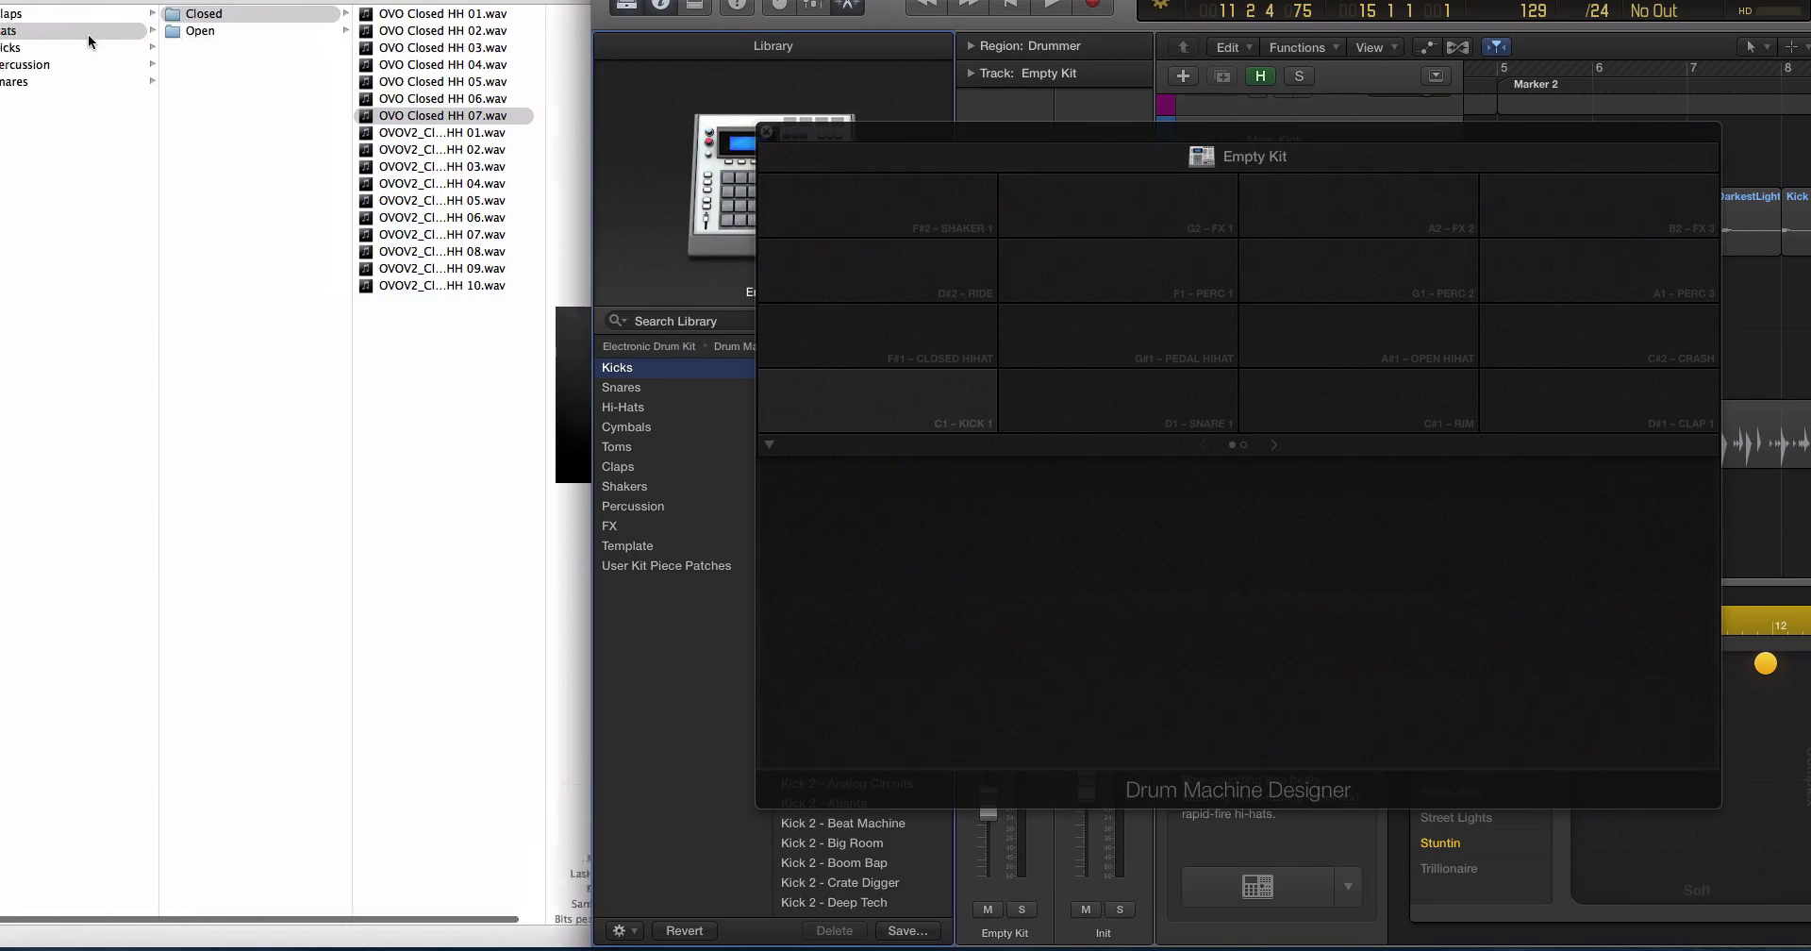
scroll(88, 34, left, 2)
Drag OVO Kick 10, then OVOV2_Kick 05, from Kicks onto the C1 Kick 1 pad, then close the kit
click(195, 44)
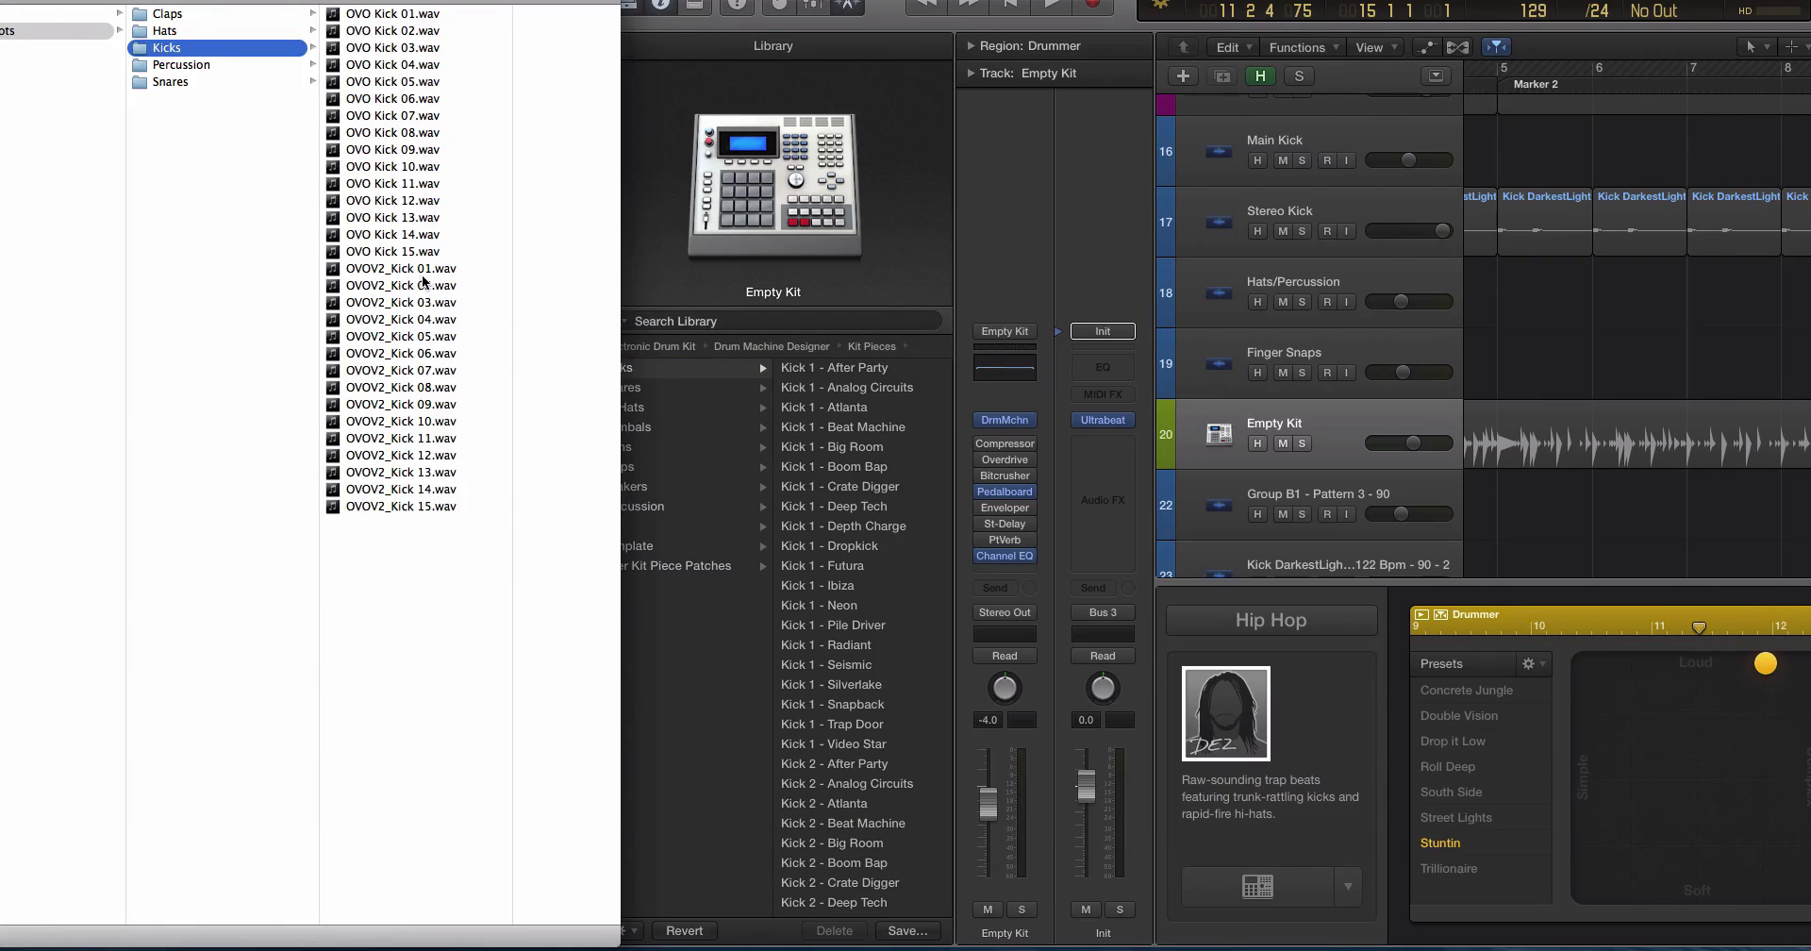
click(420, 167)
click(1031, 279)
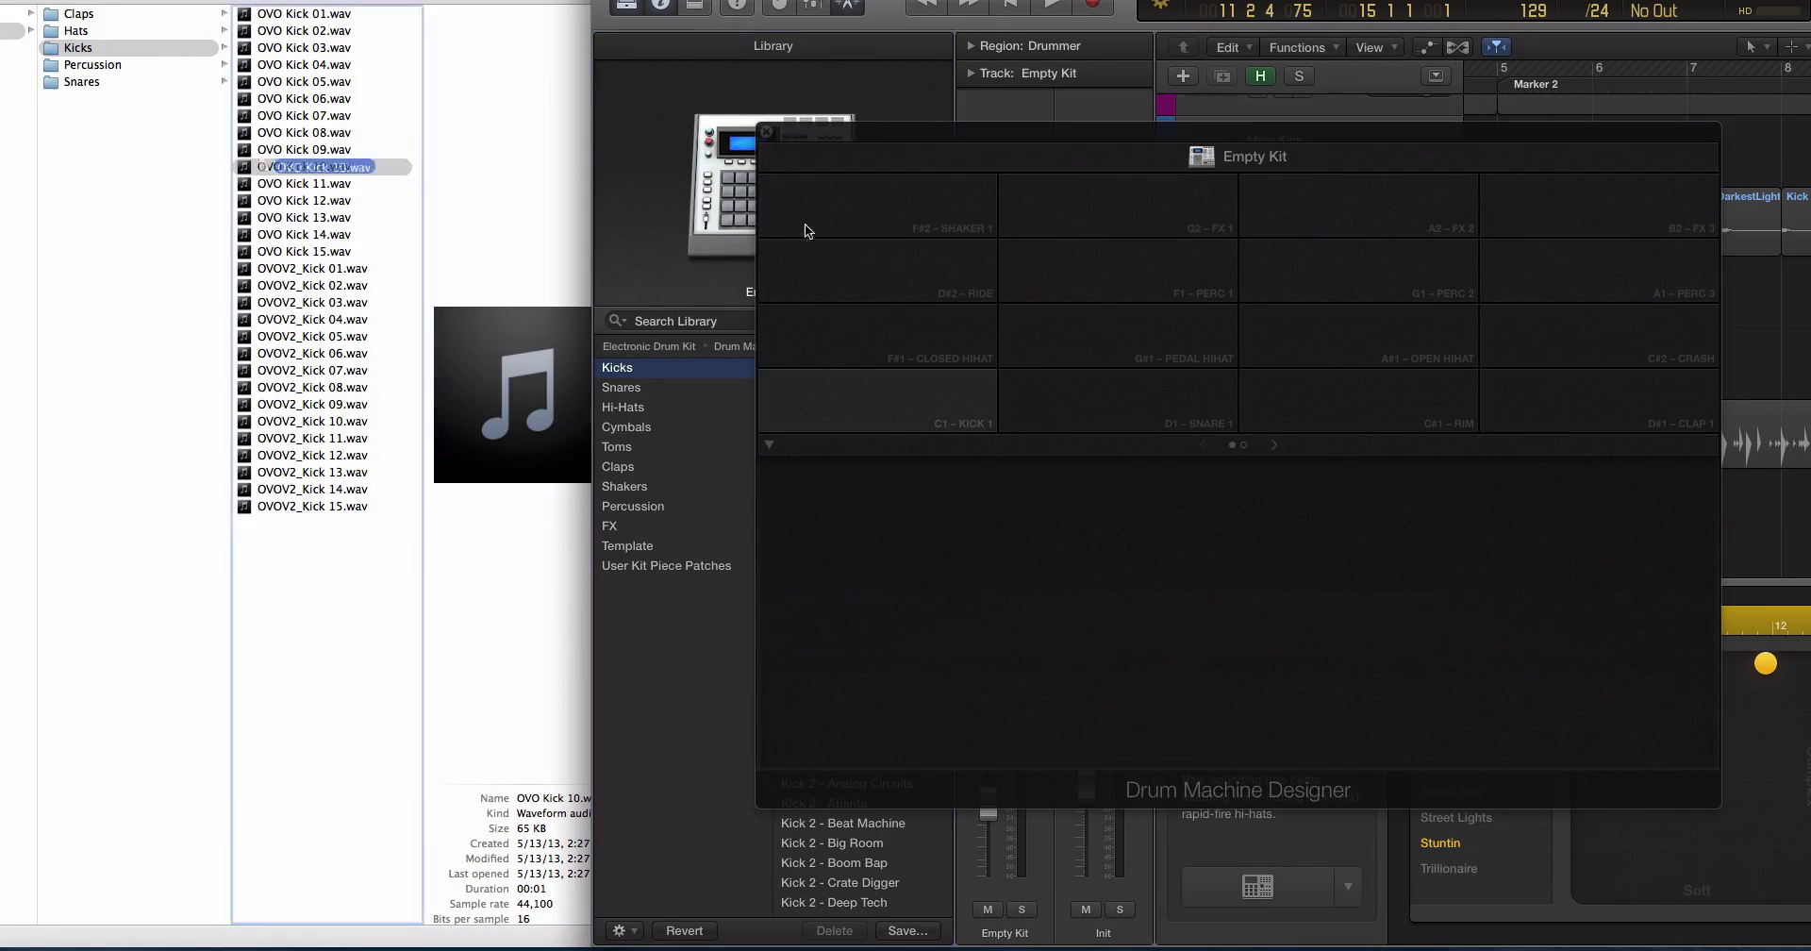
drag(816, 230, 871, 405)
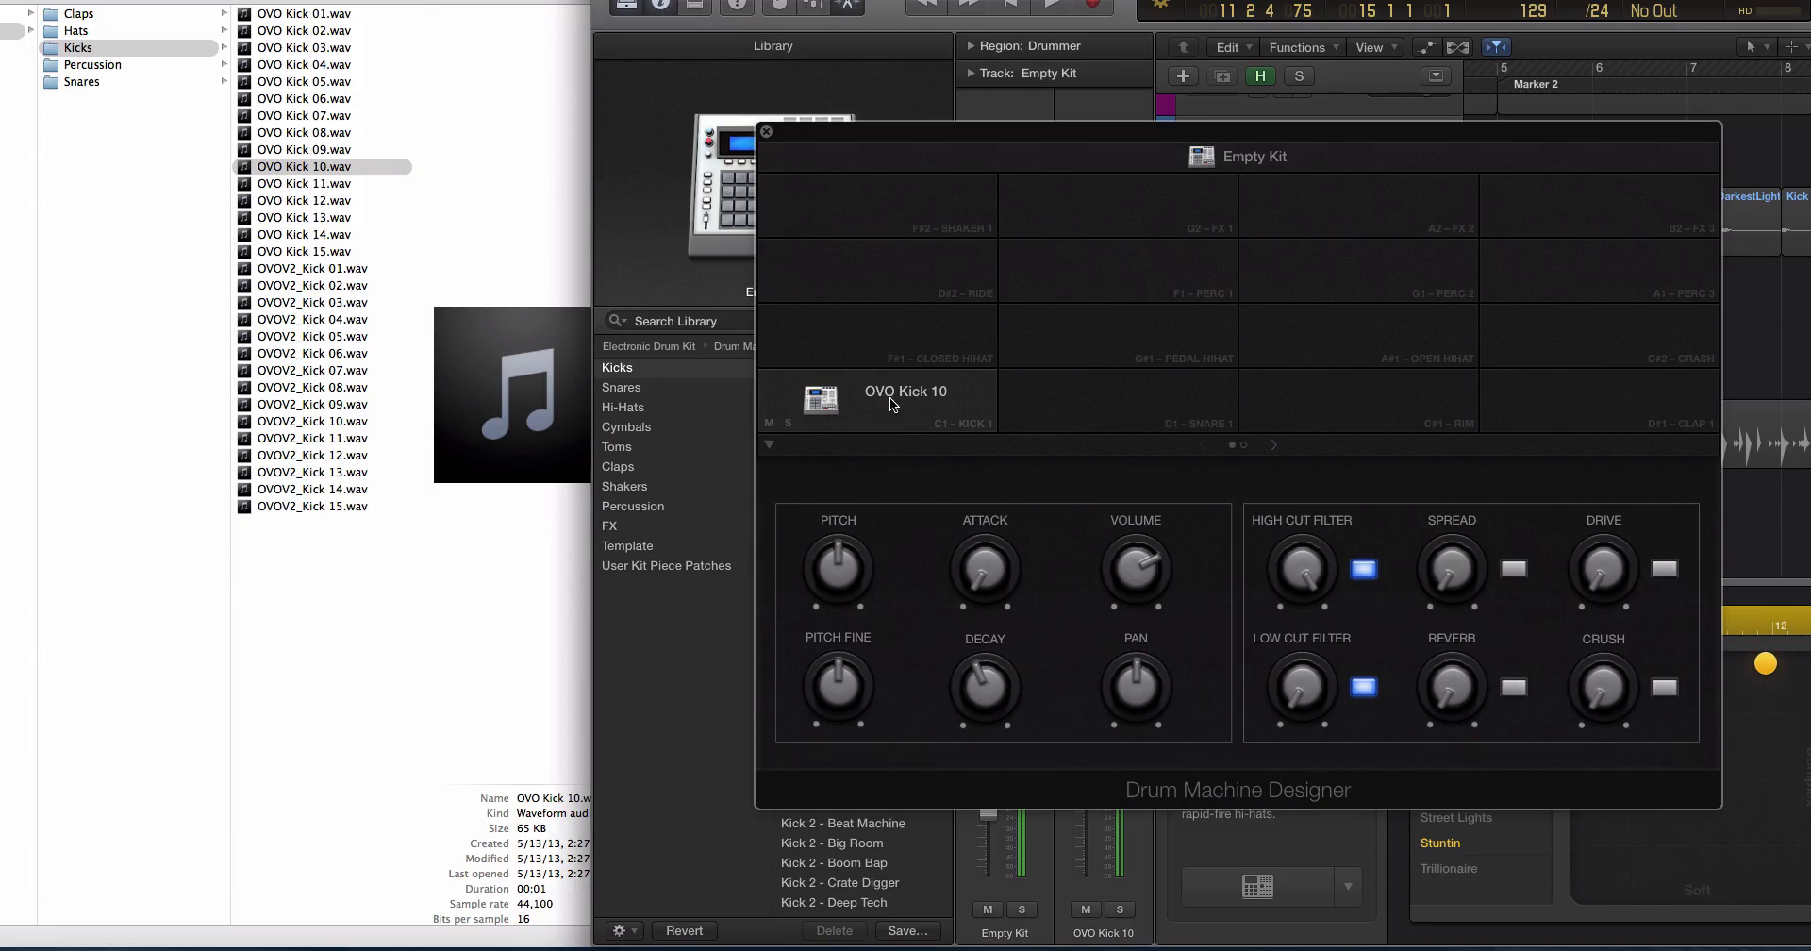
drag(321, 335, 880, 421)
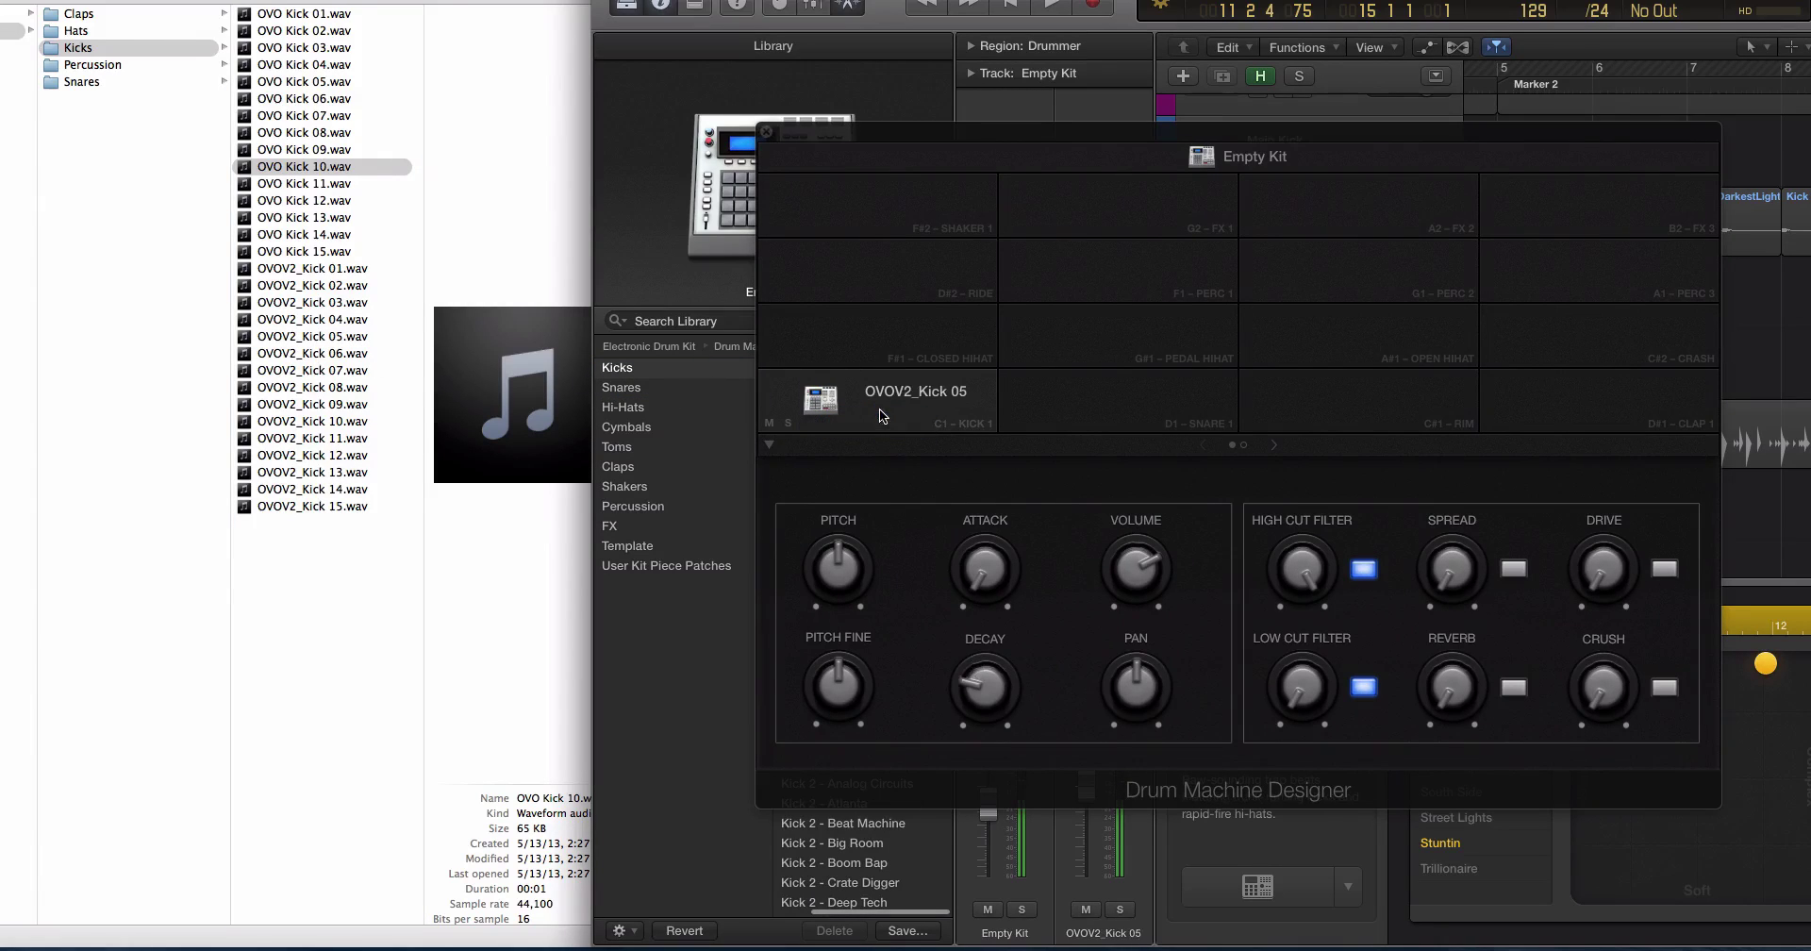
click(766, 131)
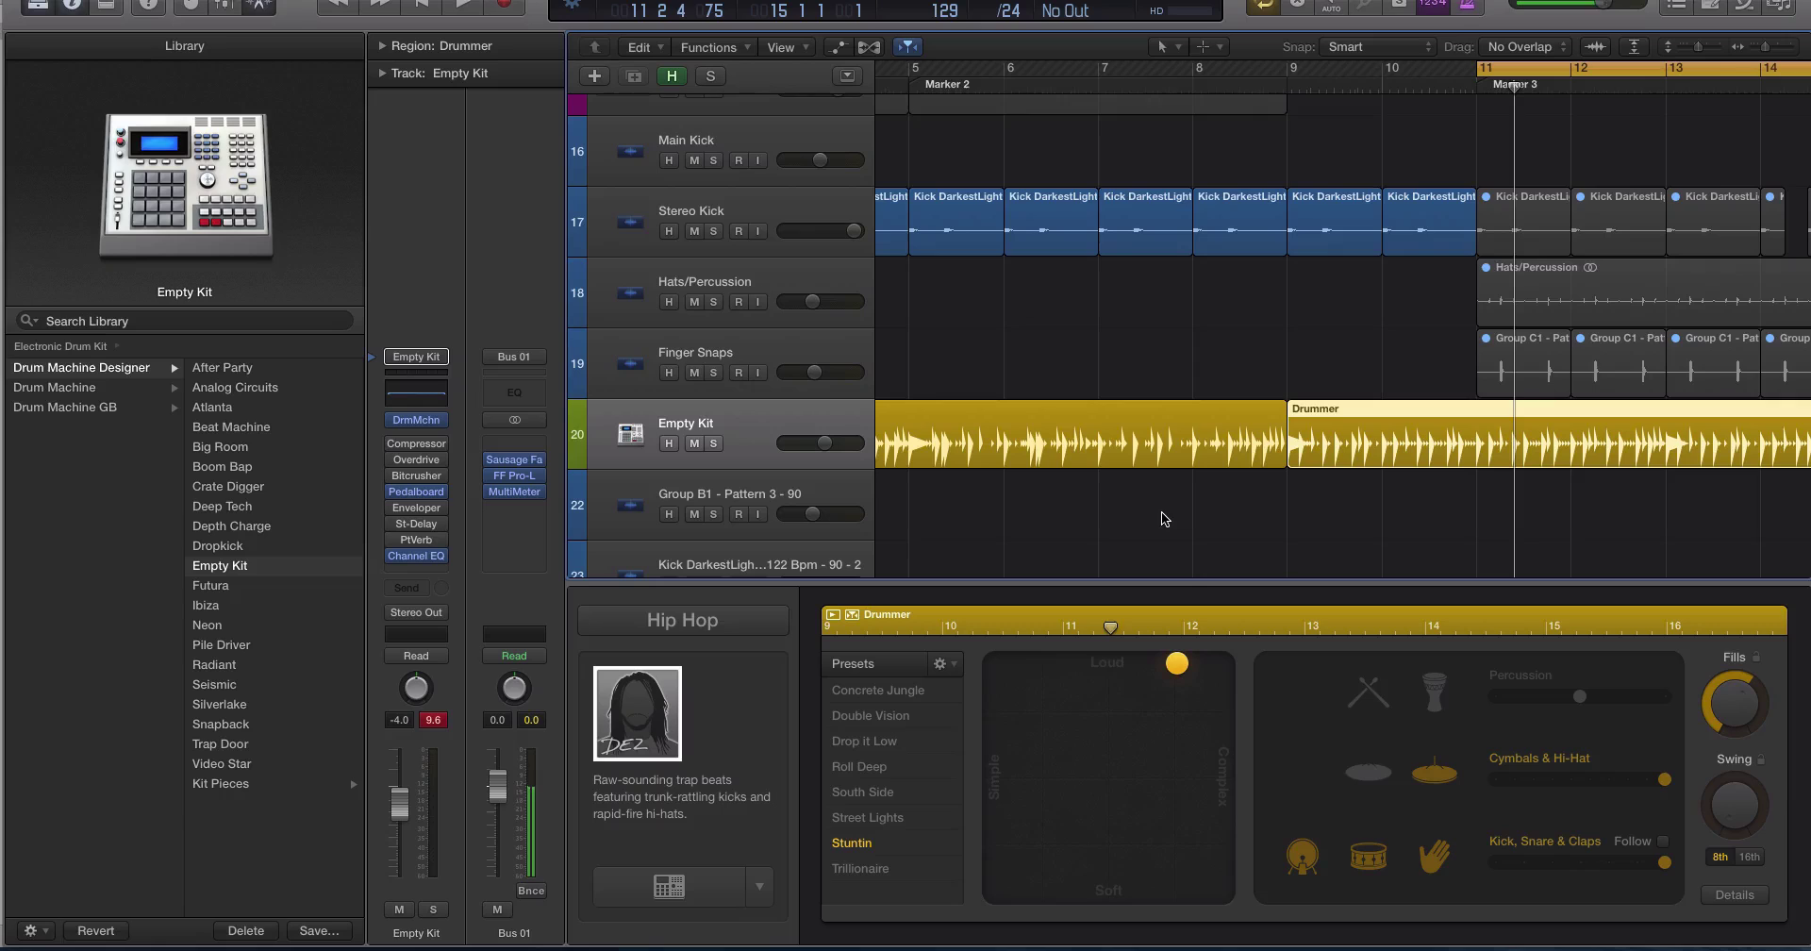
Zoom the Tracks area out horizontally with Command-Left Arrow to show bars 1–15
key(super+Left)
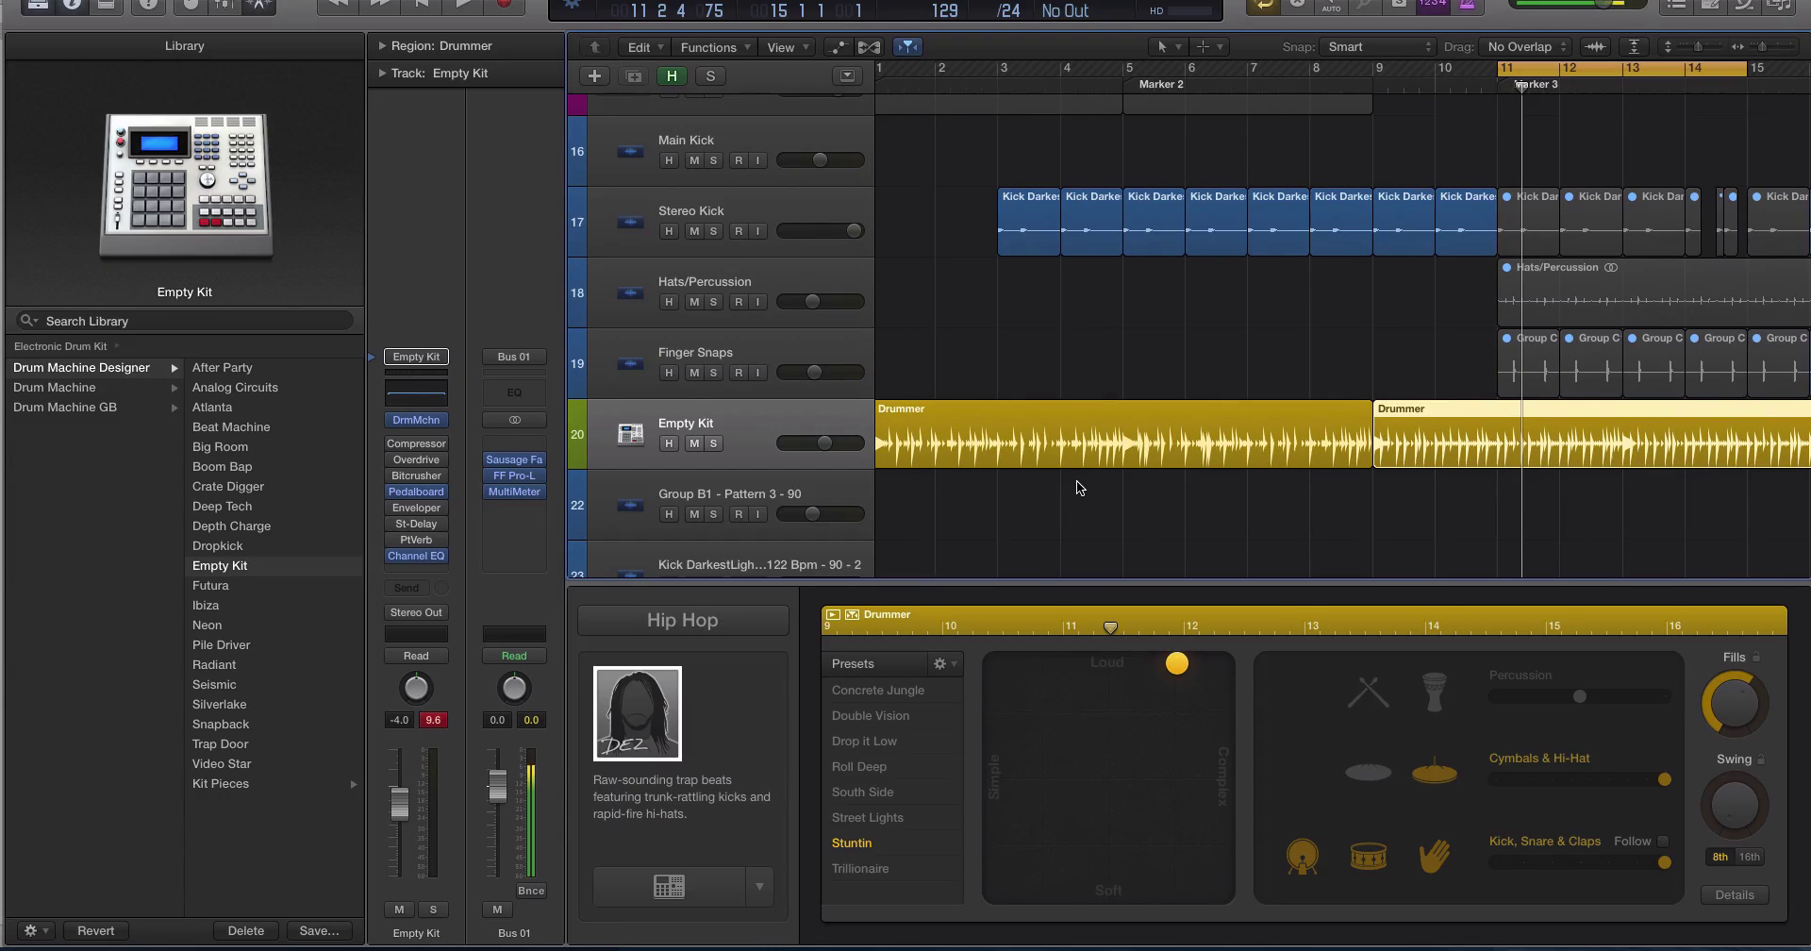